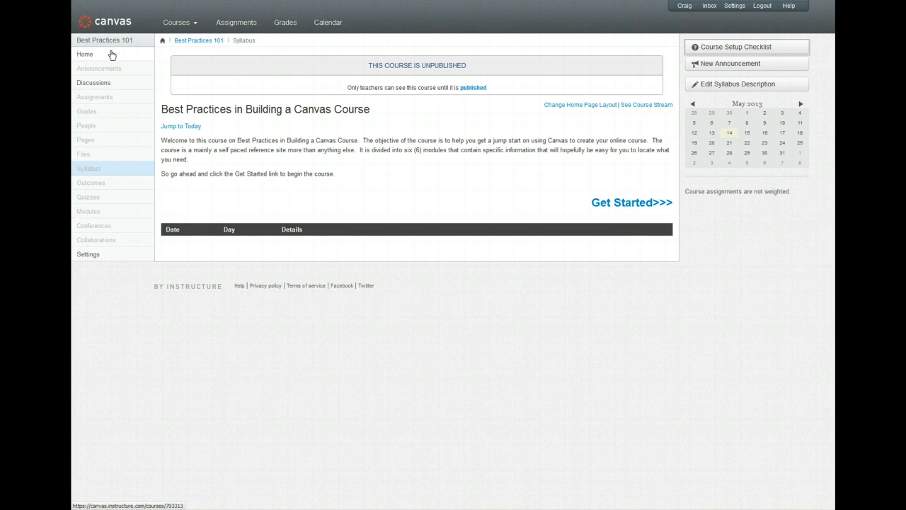
Open the account settings and view the personal profile page with its bio and links.
mouse_move(177, 25)
click(738, 9)
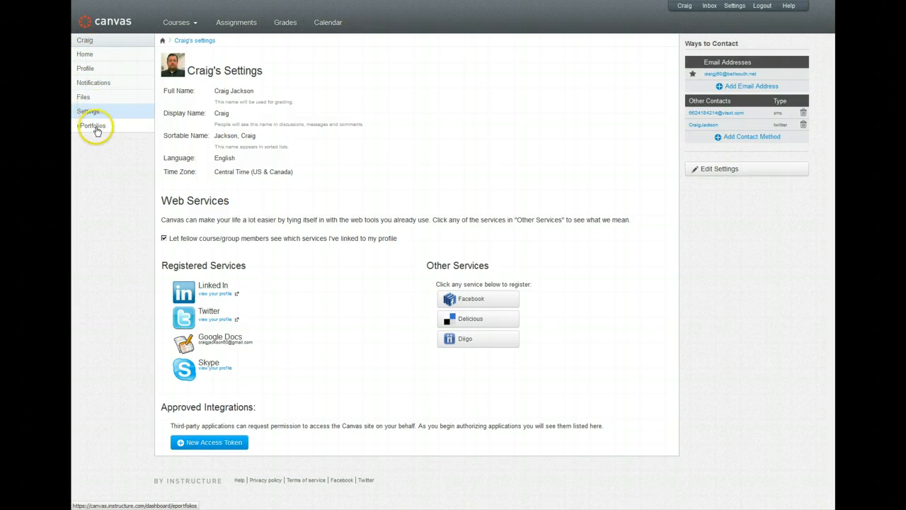
click(86, 68)
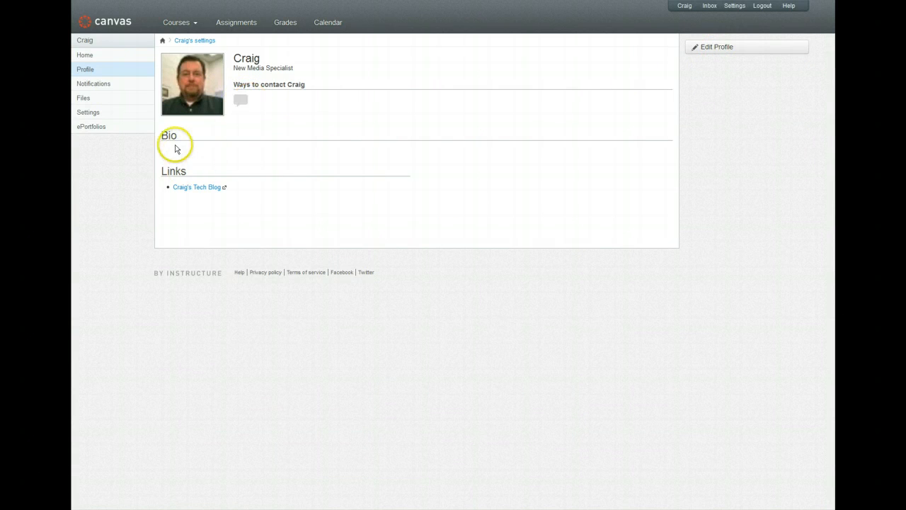
click(182, 207)
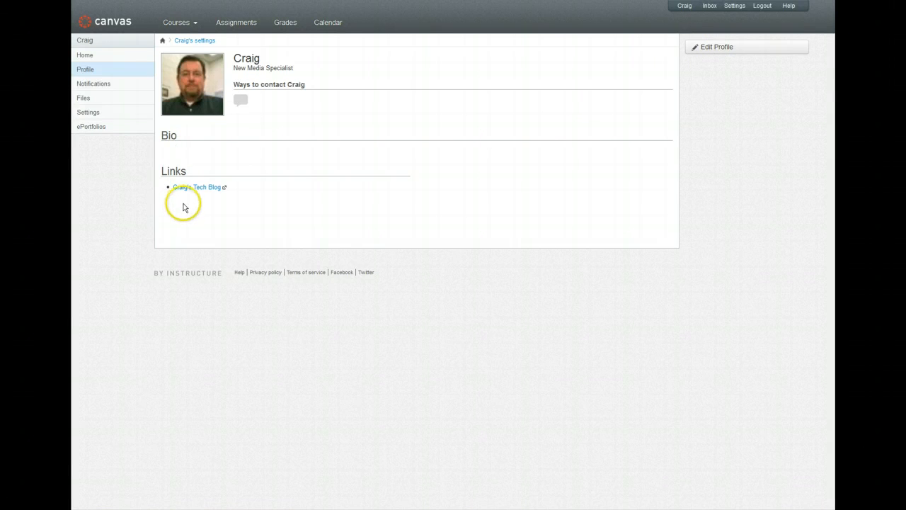
Open the notification preferences and look through the activity categories from Course Activities to Alerts.
click(99, 85)
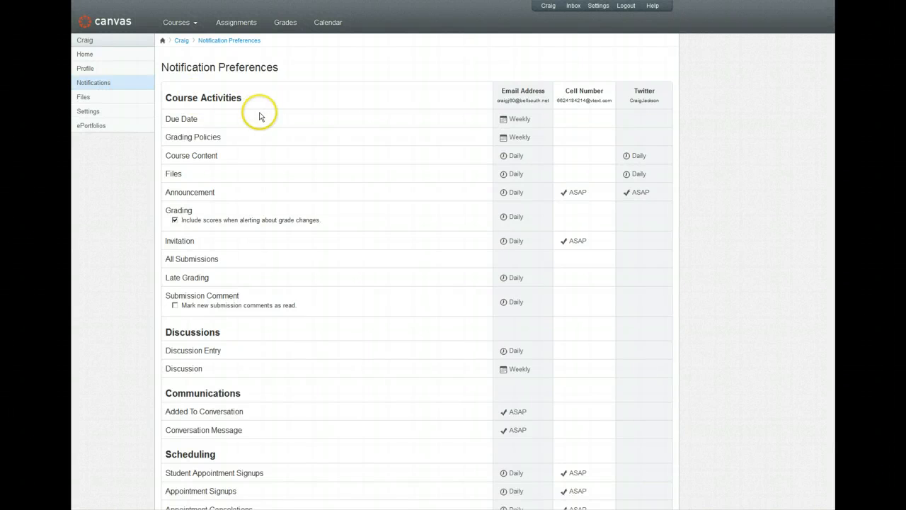
scroll(284, 300, down, 4)
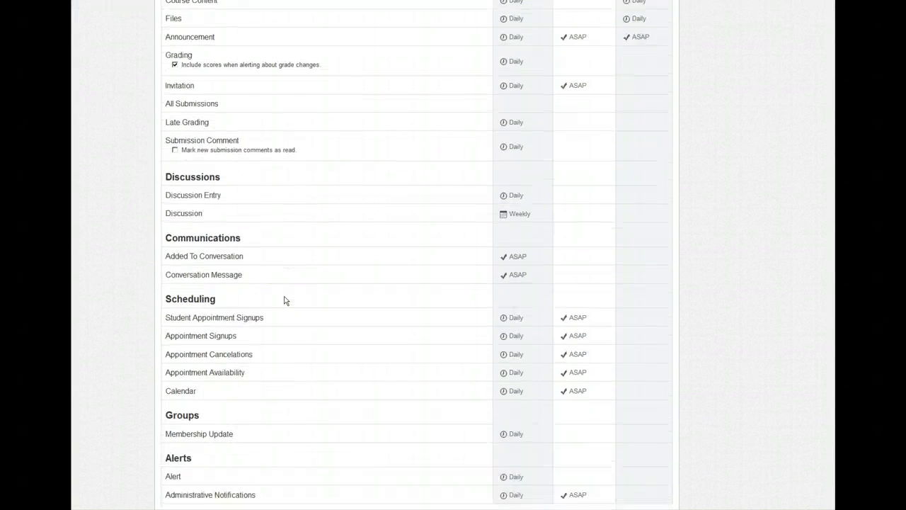
scroll(284, 300, up, 3)
scroll(285, 300, up, 1)
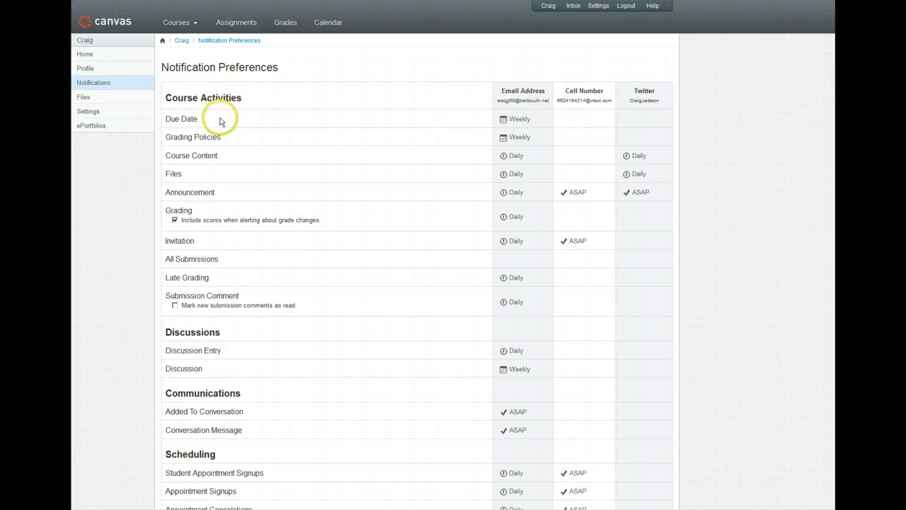
Examine the notification frequency options for Due Date and Grading under each contact method, and review the remaining categories.
mouse_move(501, 119)
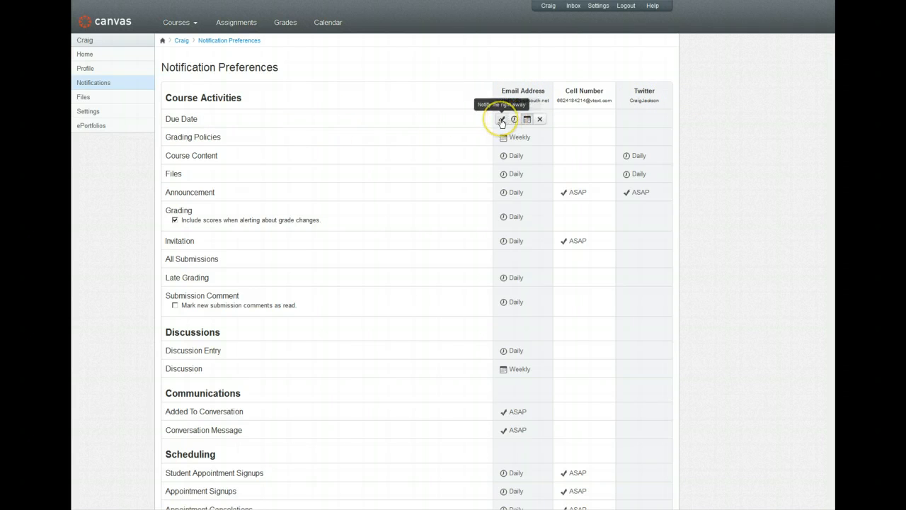
click(540, 122)
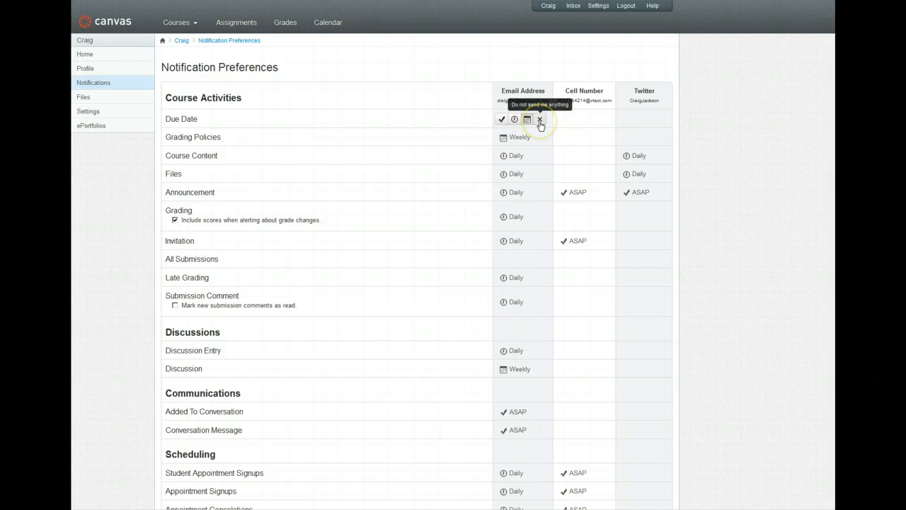
mouse_move(587, 123)
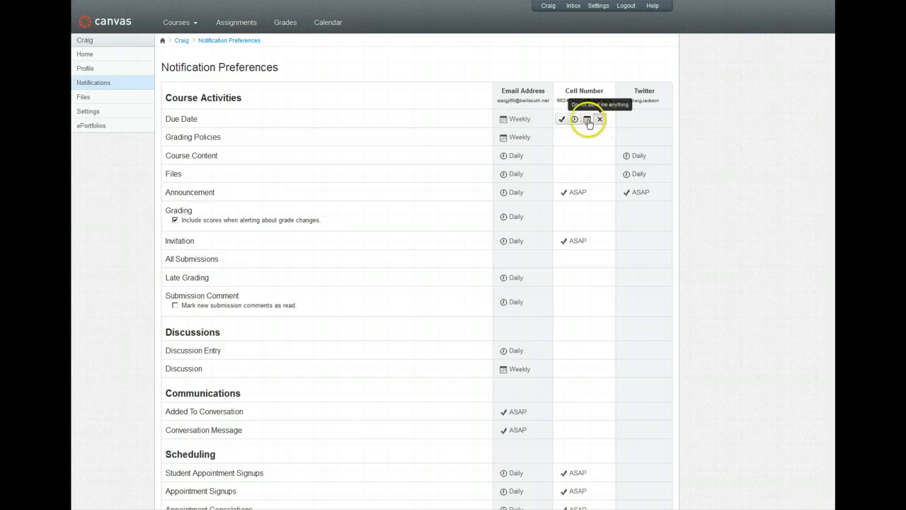
mouse_move(661, 122)
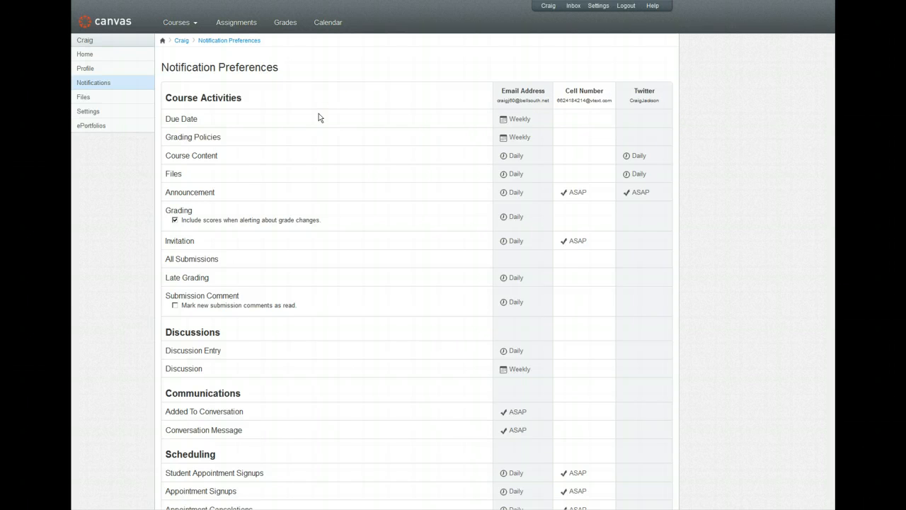
scroll(320, 117, down, 1)
mouse_move(507, 216)
mouse_move(562, 167)
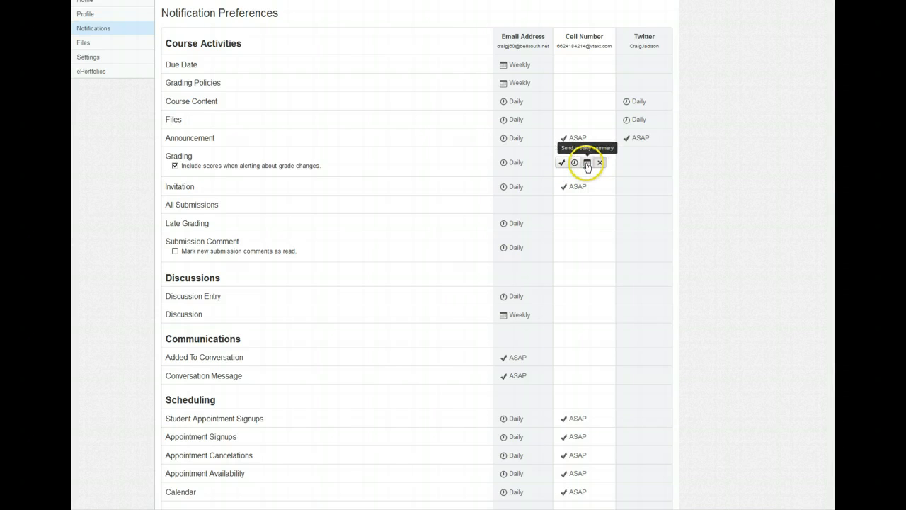
scroll(361, 190, up, 2)
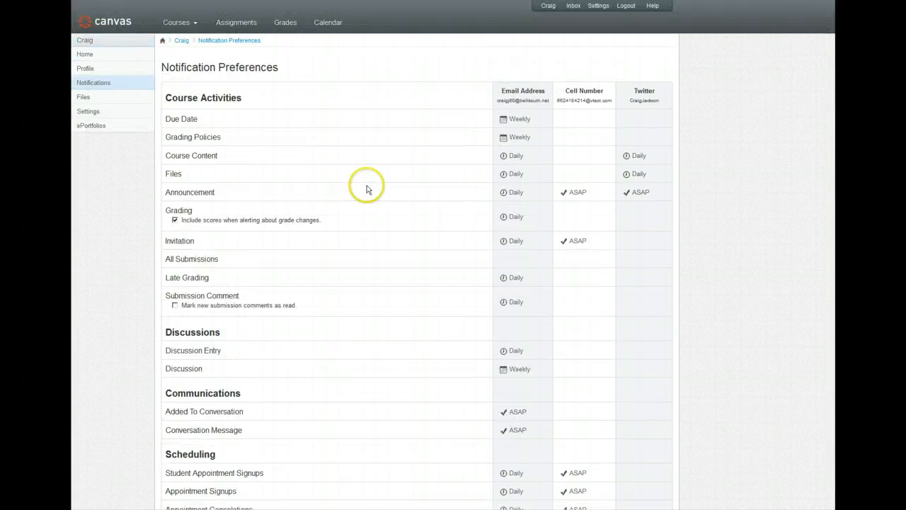
scroll(344, 277, down, 2)
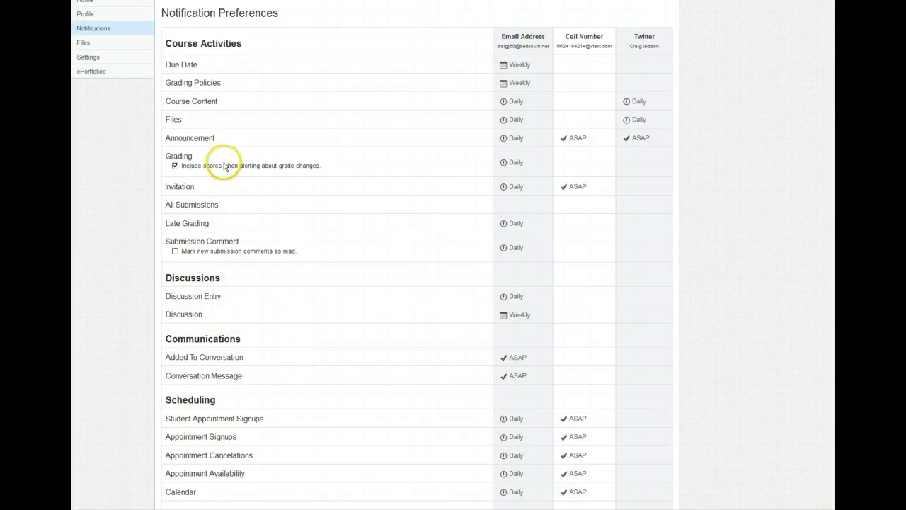
scroll(233, 170, down, 4)
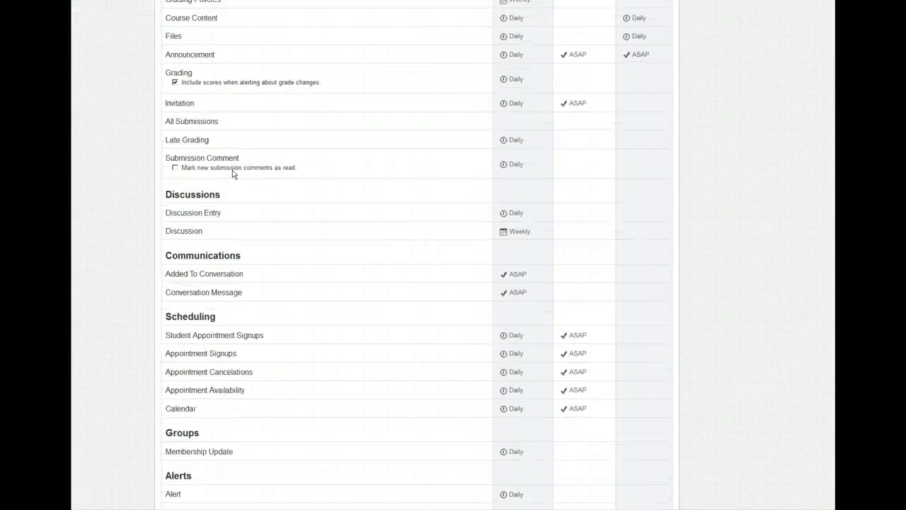
scroll(232, 170, down, 2)
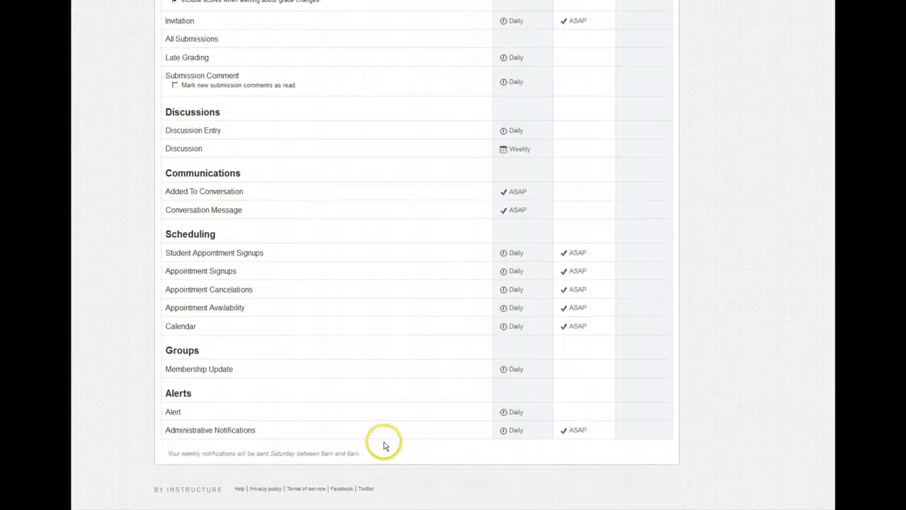
scroll(198, 208, up, 7)
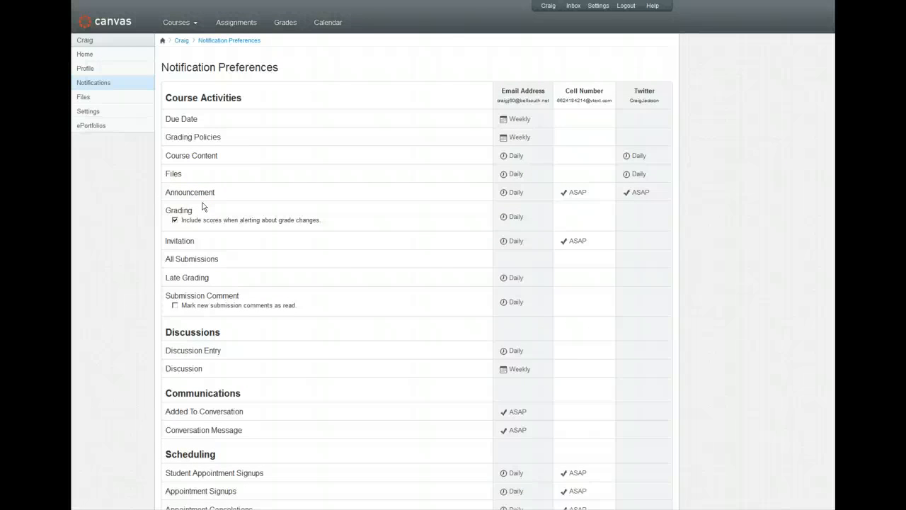
Look over the folders in the personal files area and return to the profile page.
click(83, 98)
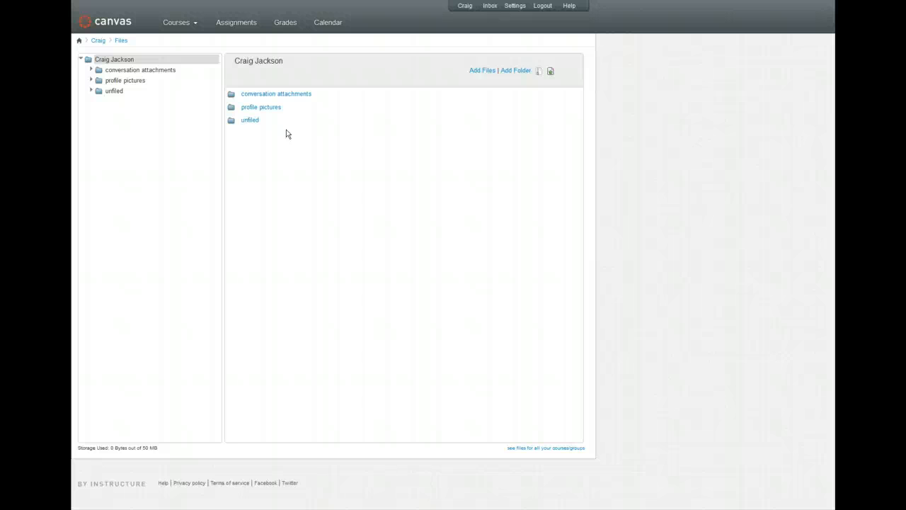
click(254, 124)
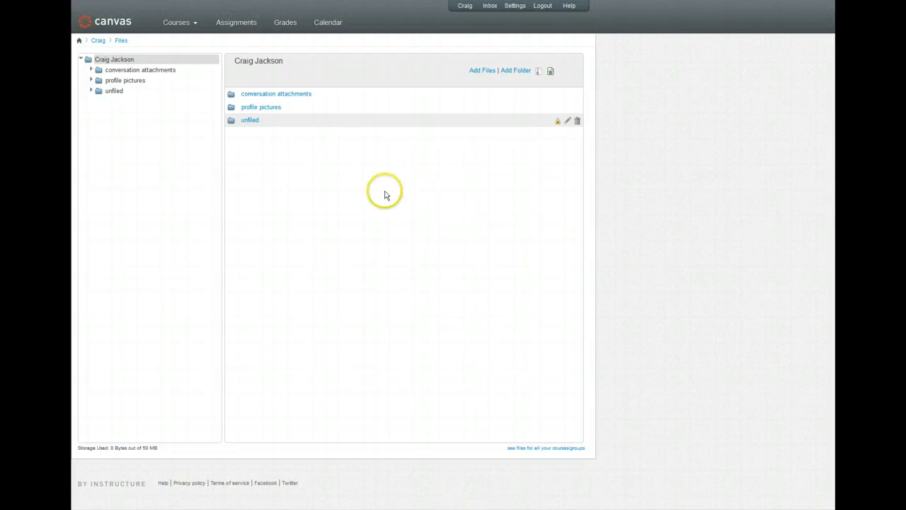
click(99, 41)
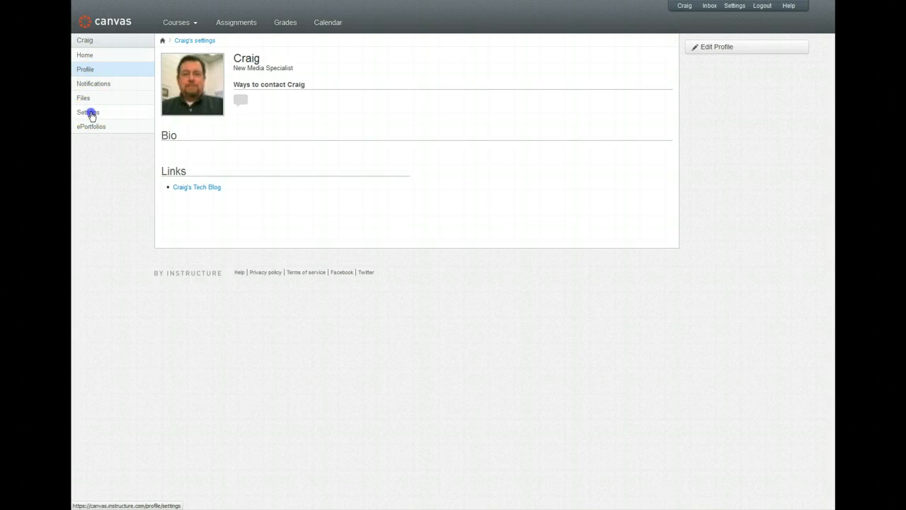
Open the account settings for editing and review the name, language, time zone, password and web services options.
click(89, 113)
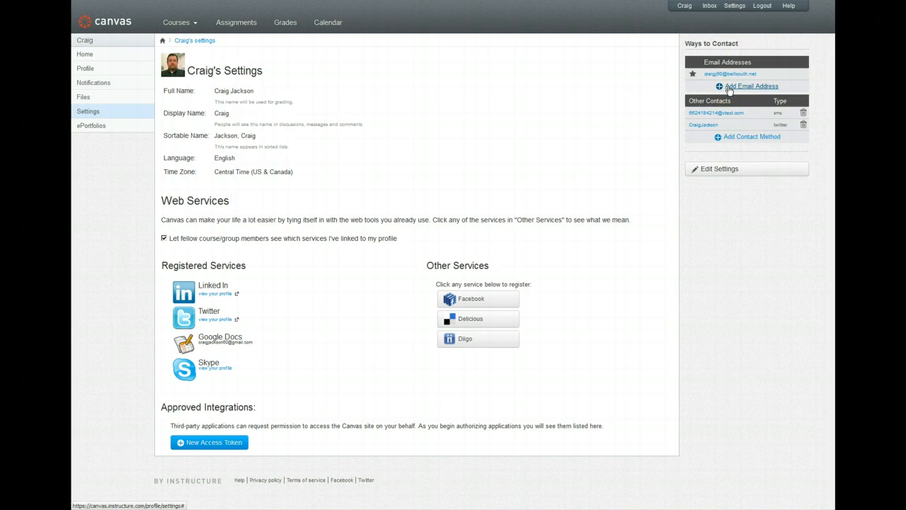
click(750, 138)
click(737, 170)
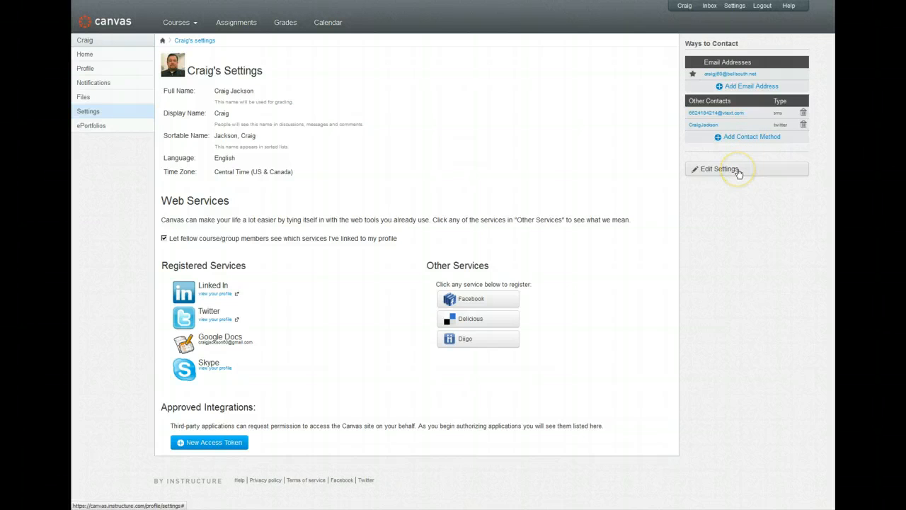
click(737, 172)
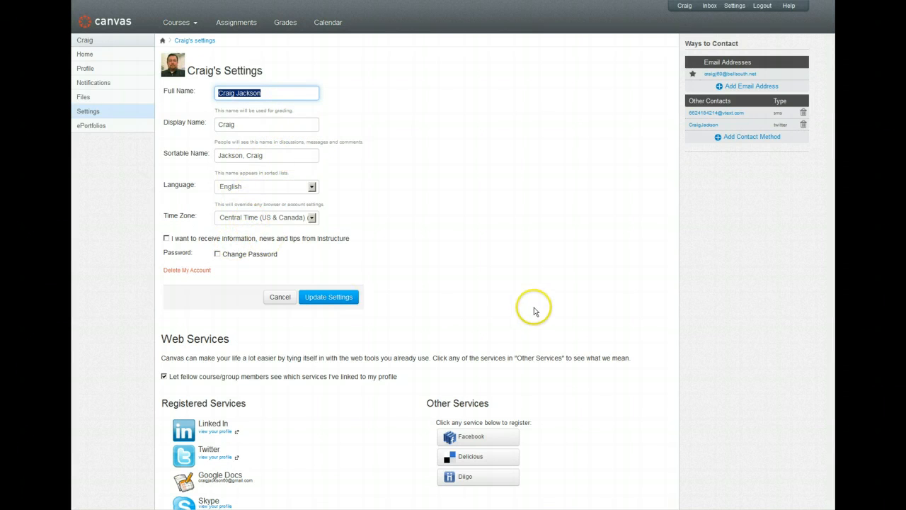
scroll(534, 312, down, 3)
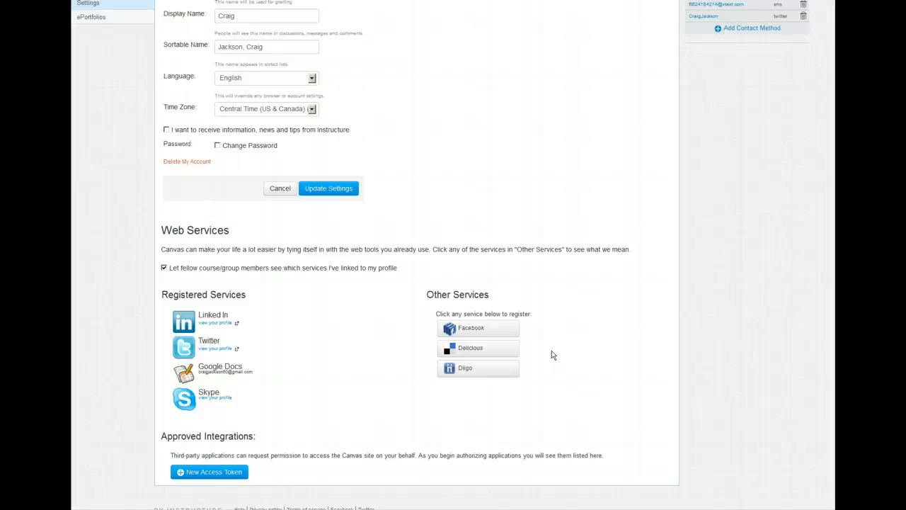
scroll(150, 237, up, 3)
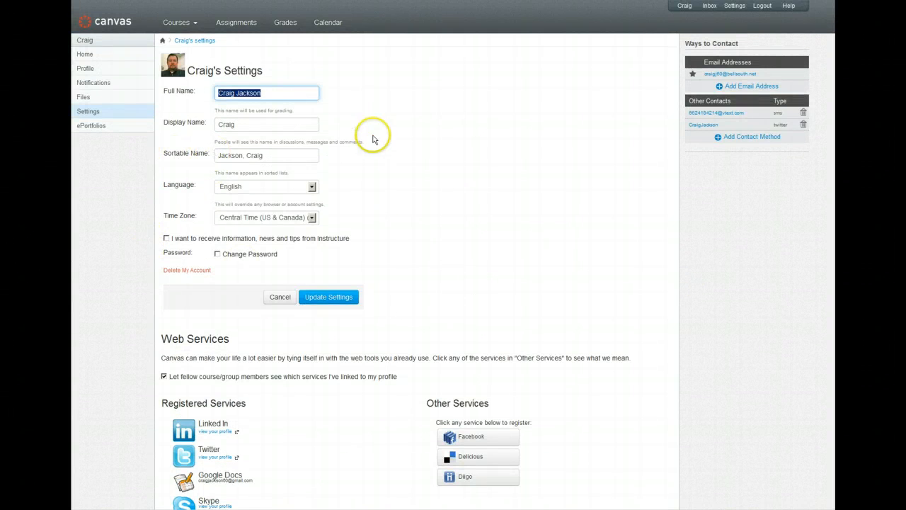
click(102, 126)
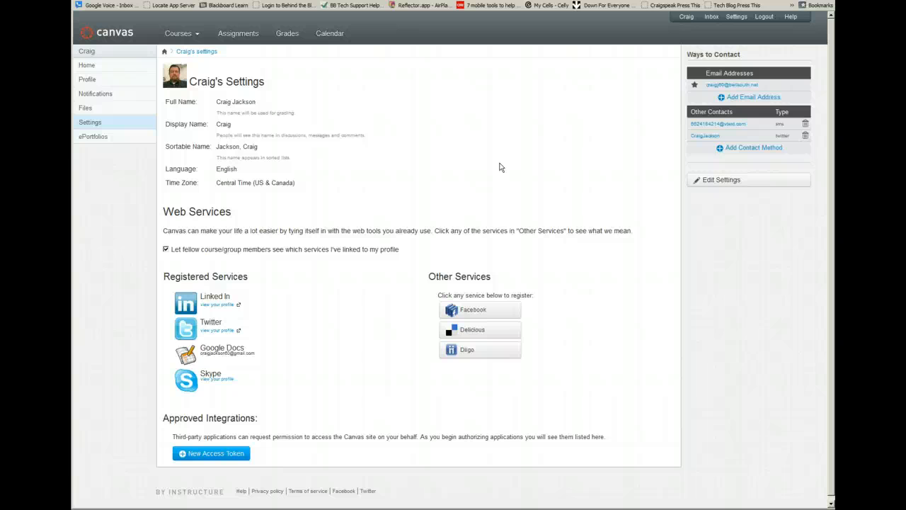
Open the inbox and address a new message to the teacher of the Creating a Social Media Network course.
click(712, 19)
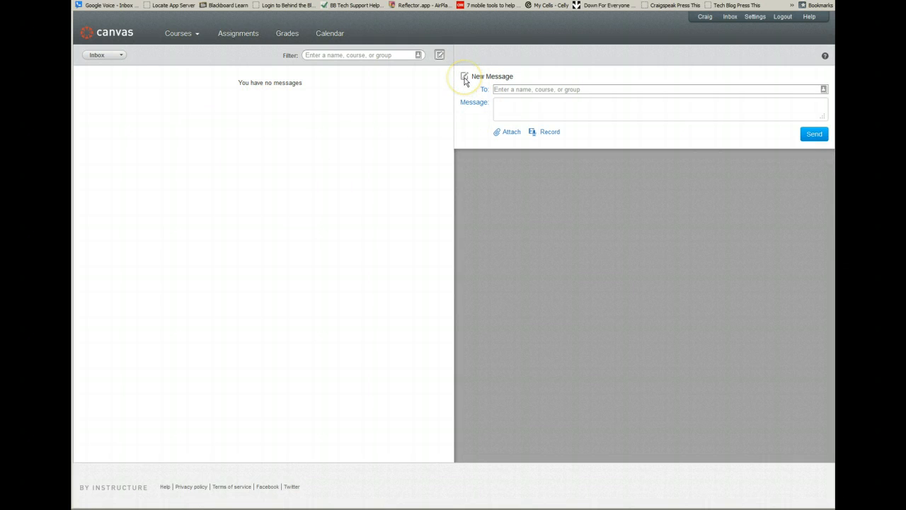
click(503, 89)
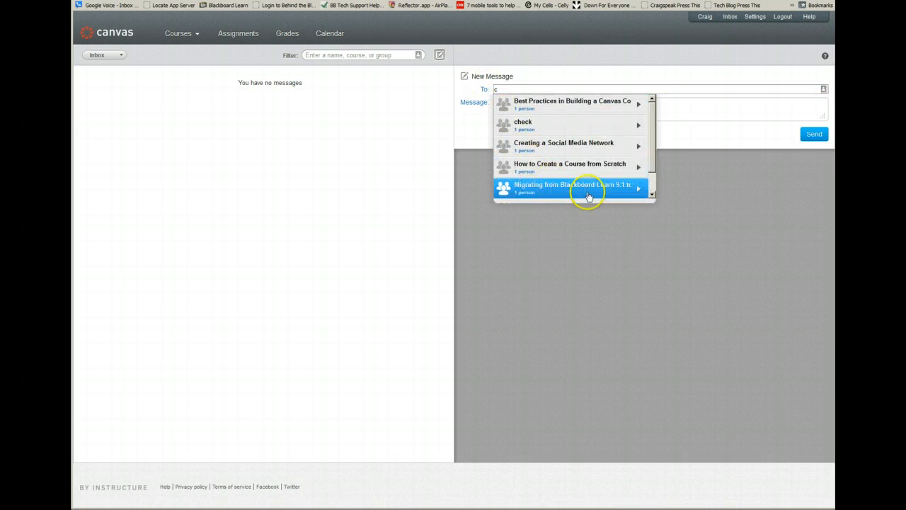
mouse_move(652, 163)
mouse_down()
mouse_move(653, 184)
mouse_move(652, 151)
mouse_up()
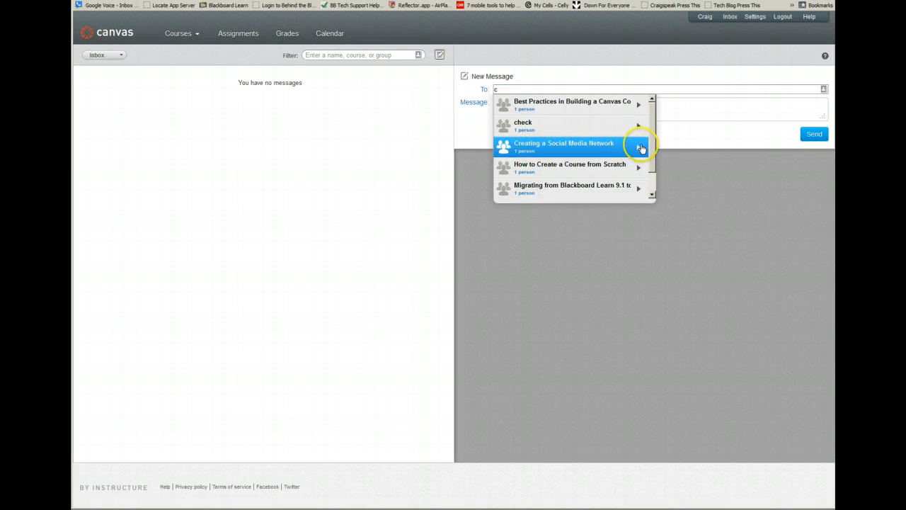
click(559, 146)
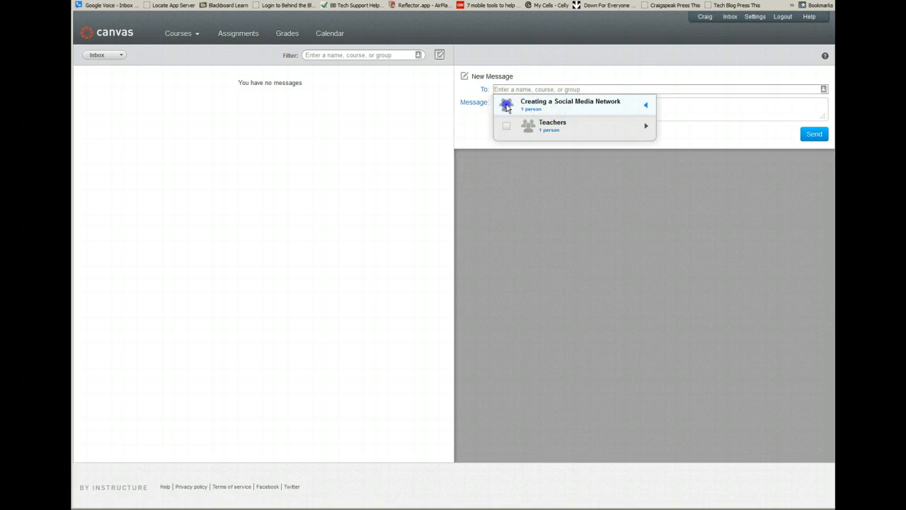
text(c)
click(535, 147)
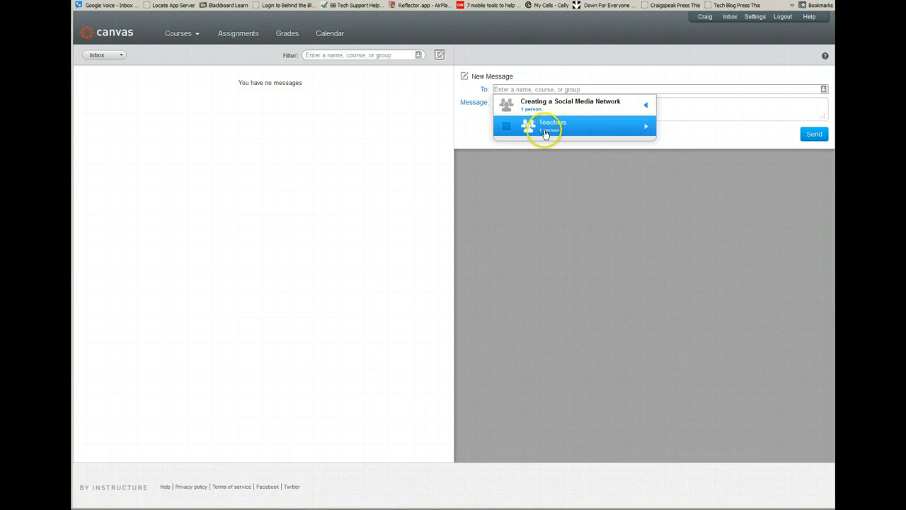
click(546, 133)
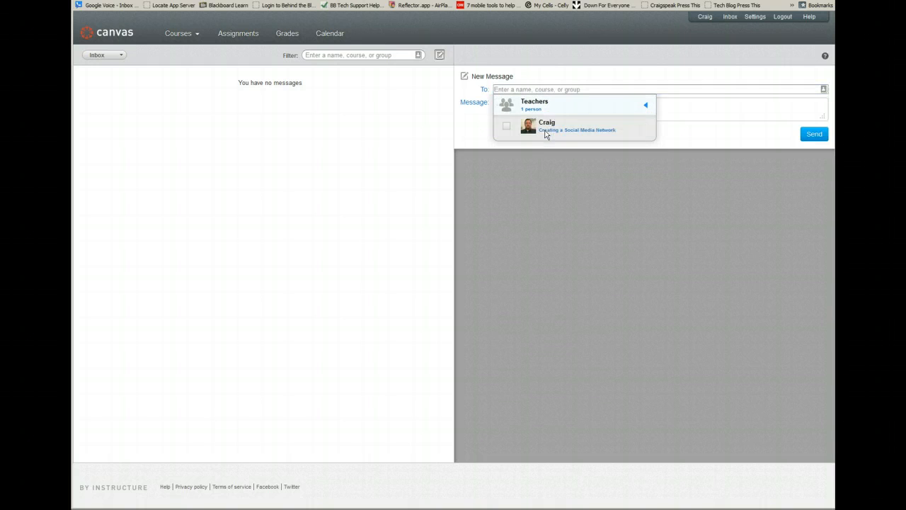
click(505, 127)
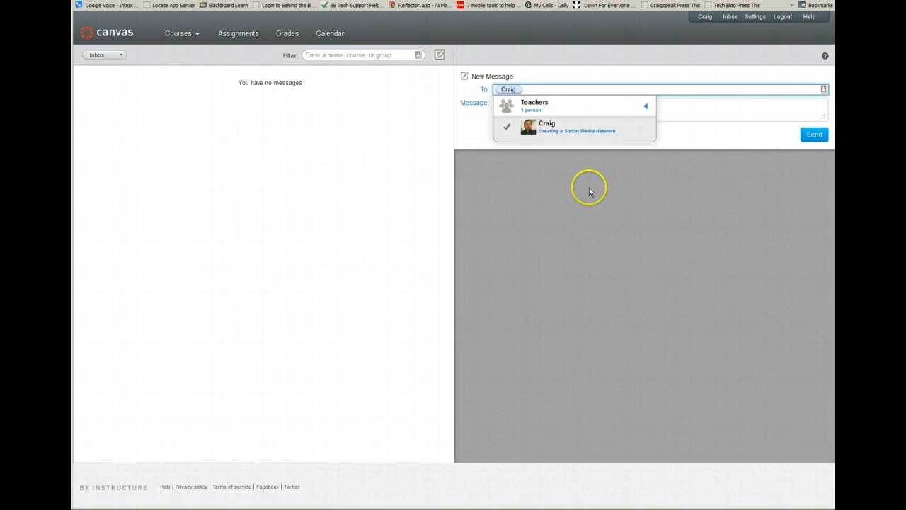
Remove the recipient from the new message and place the cursor in the empty message body.
click(518, 92)
key(BackSpace)
click(722, 116)
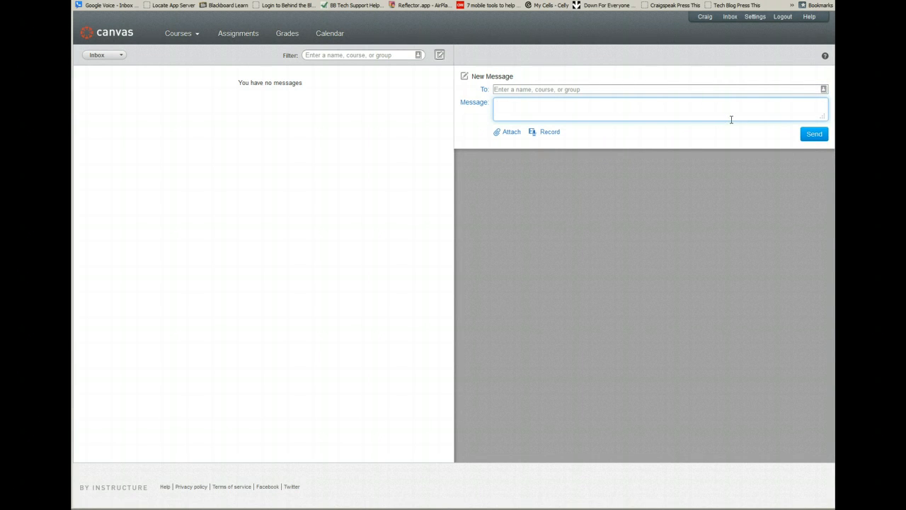
click(504, 109)
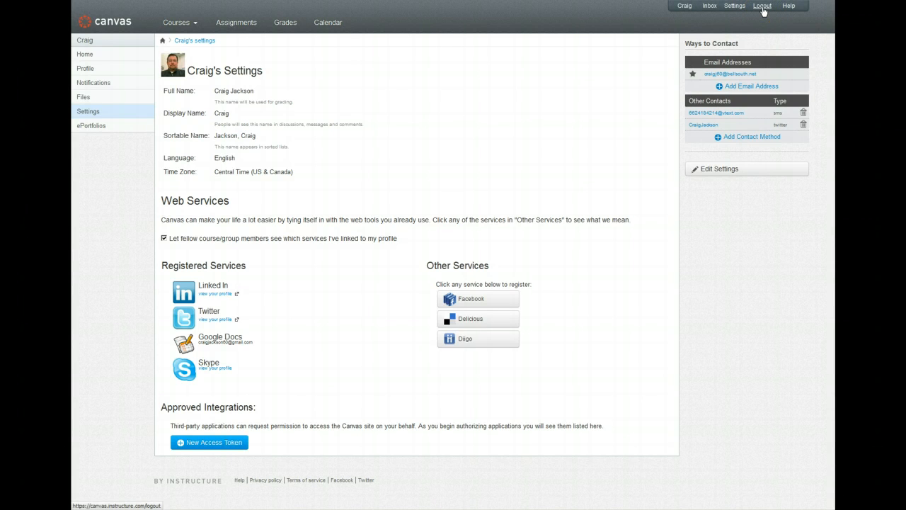
Open the Help options for searching the Canvas Guides, reporting a problem or requesting a feature.
click(790, 9)
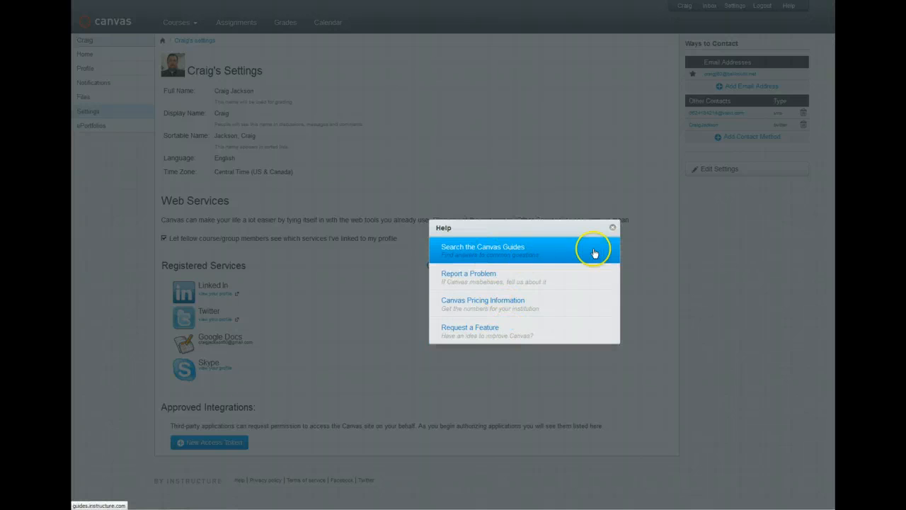
Close the Help options, return to the dashboard and open the Best Practices in Building a Canvas Course course.
click(614, 228)
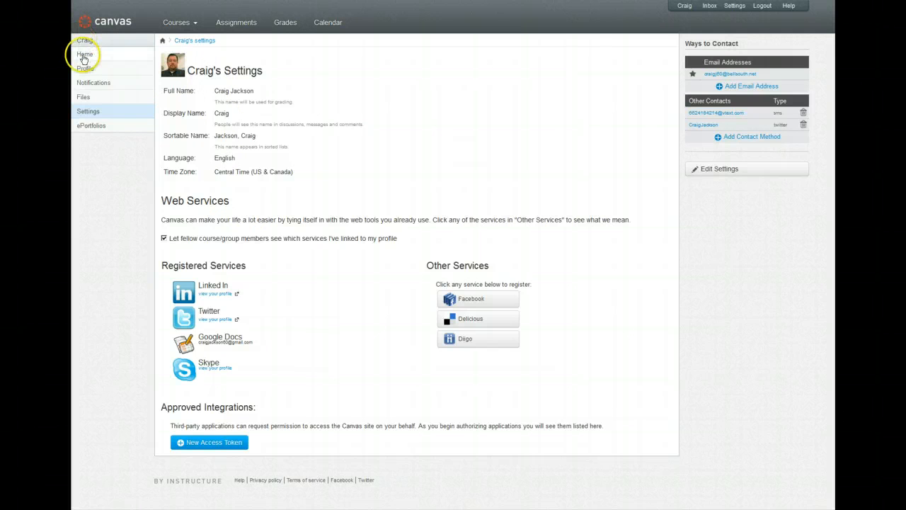
click(160, 26)
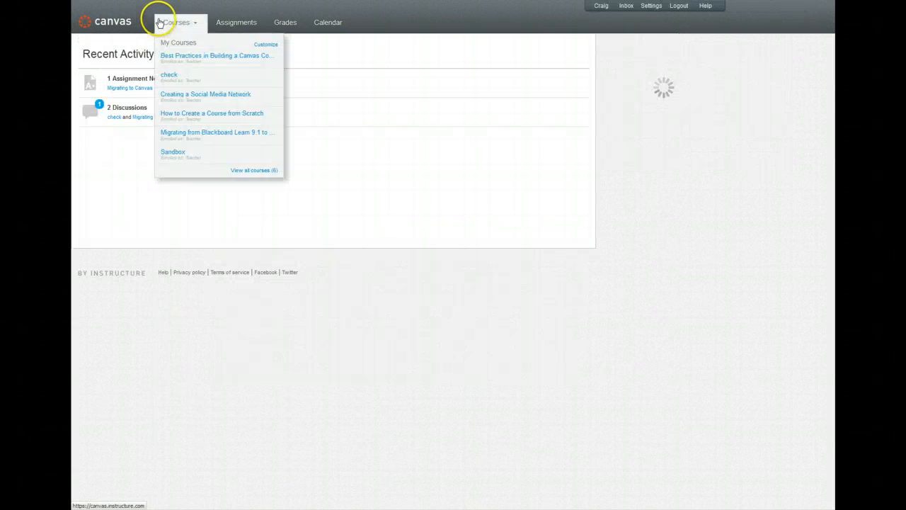
mouse_move(186, 30)
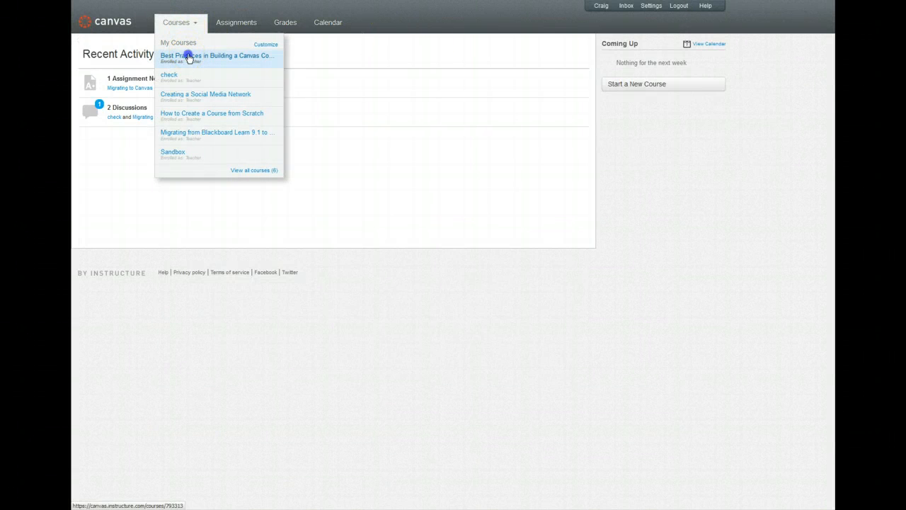
click(188, 56)
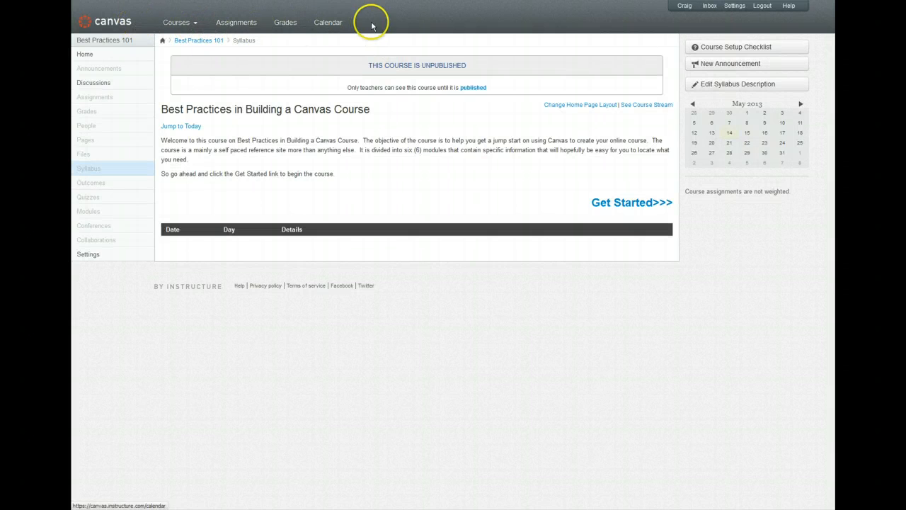
Customize the course list to show only Best Practices in Building a Canvas Course, Migrating from Blackboard Learn 9.1 to Canvas, and Sandbox.
mouse_move(189, 27)
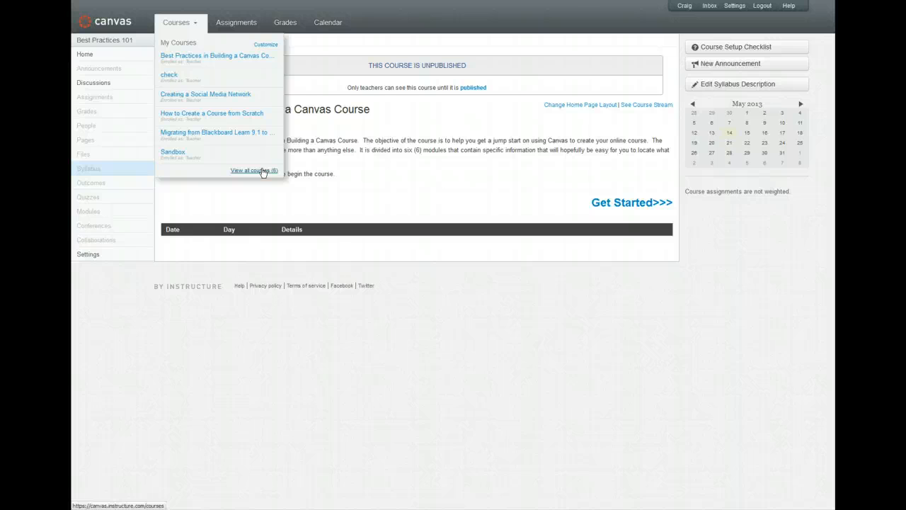
click(266, 44)
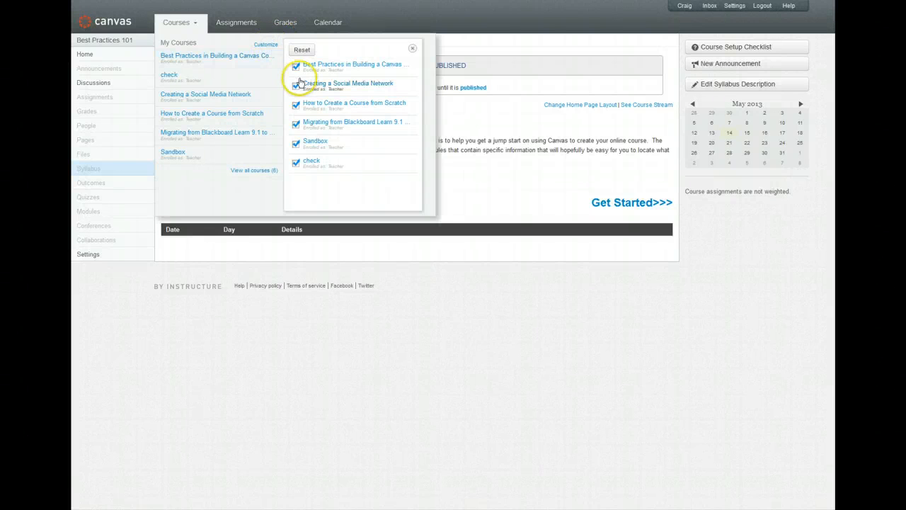
click(296, 66)
click(296, 105)
click(296, 143)
click(296, 163)
click(296, 144)
click(296, 86)
click(296, 68)
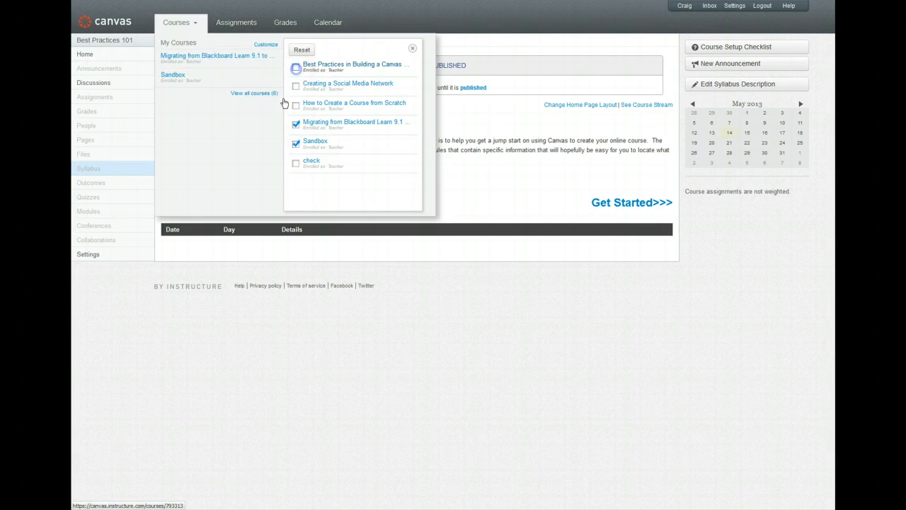
click(412, 50)
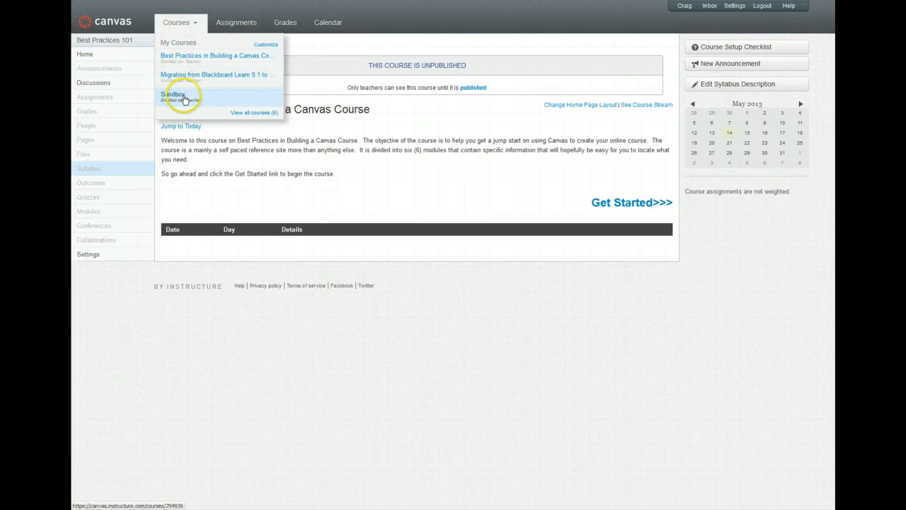
click(240, 116)
click(236, 119)
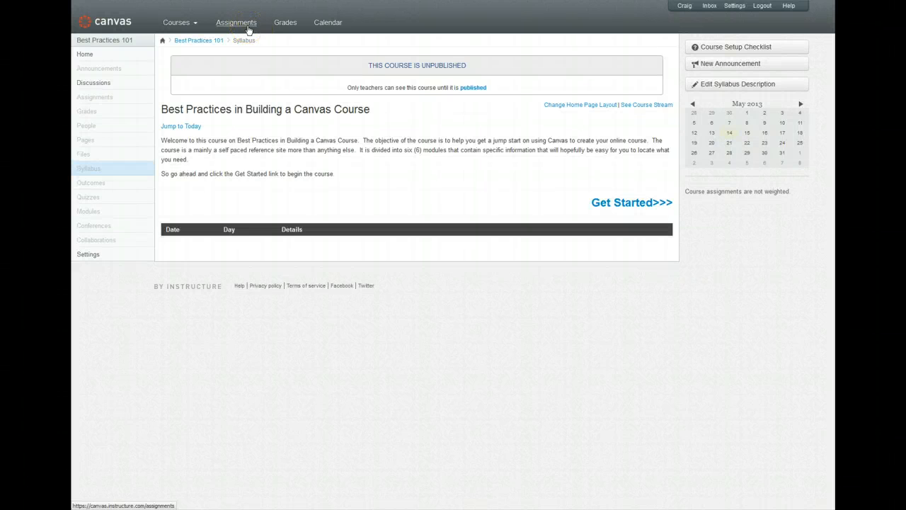
Review the undated assignments across all courses and show only those from Migrating from Blackboard Learn 9.1 to Canvas.
click(244, 25)
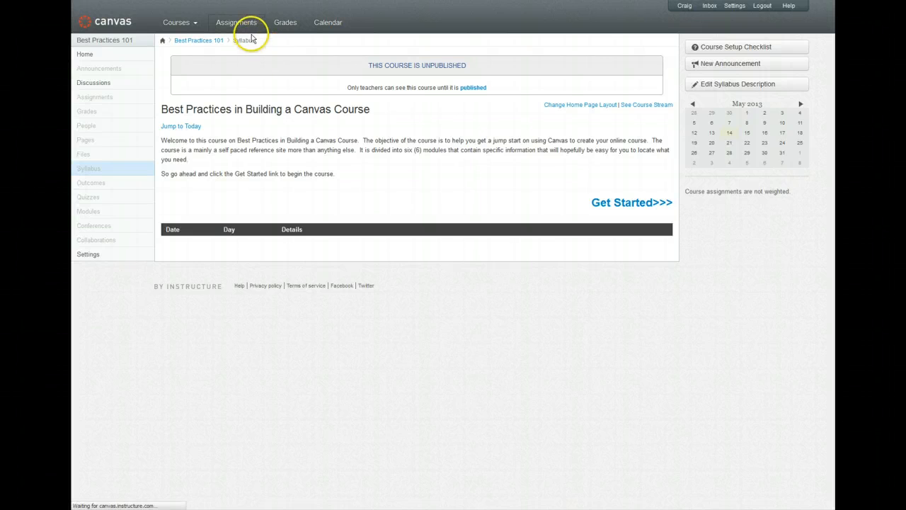
click(251, 26)
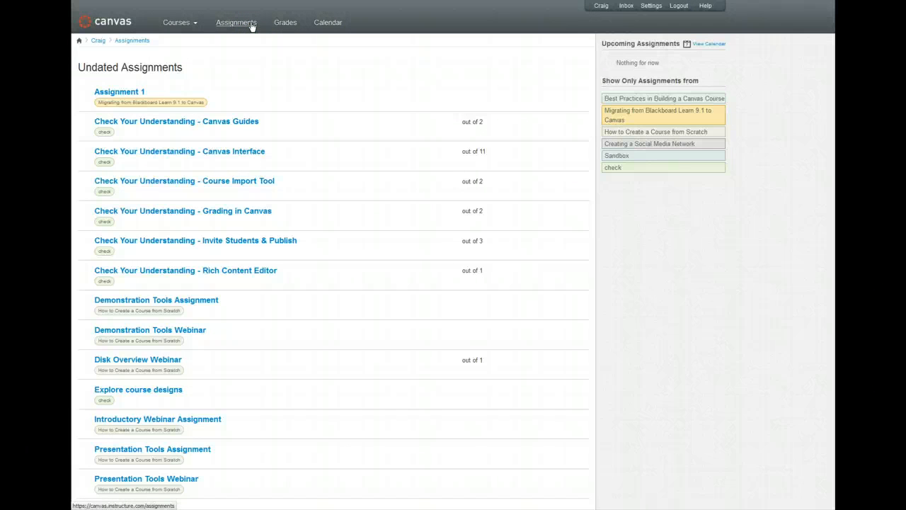
scroll(340, 198, down, 1)
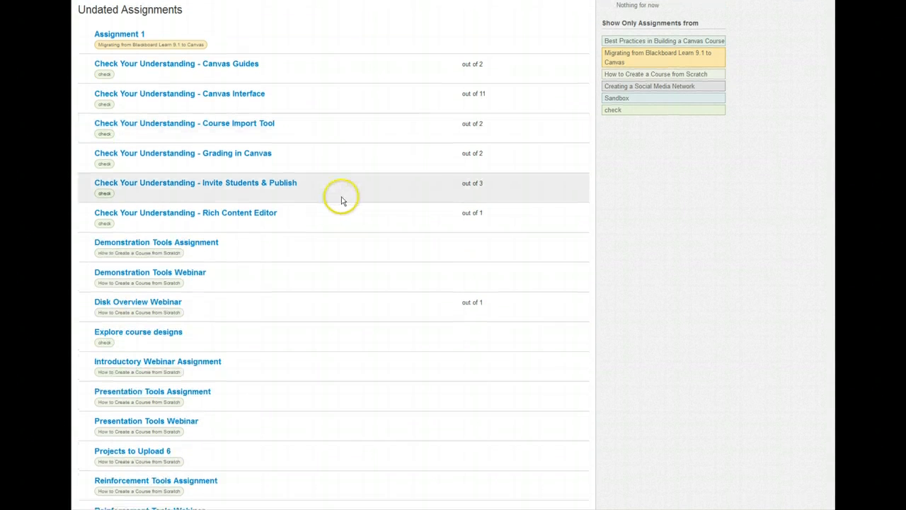
scroll(342, 201, down, 4)
scroll(344, 198, up, 5)
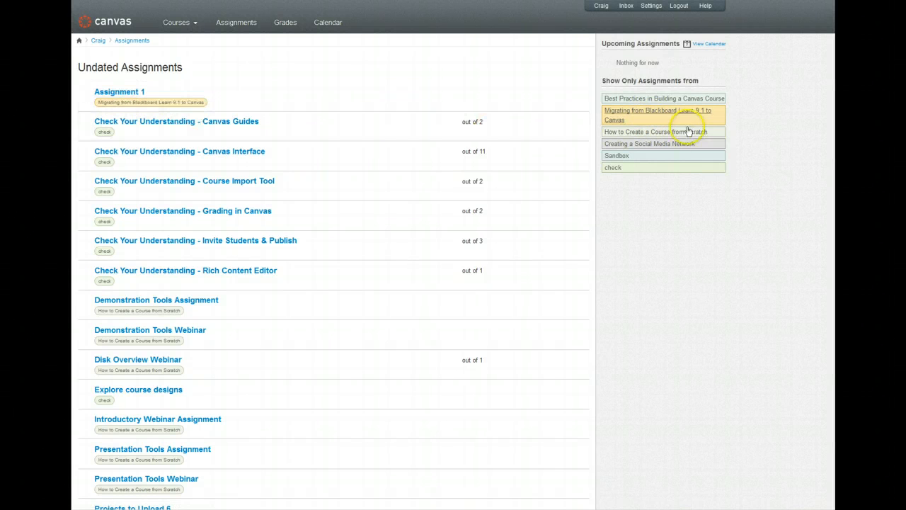
click(647, 121)
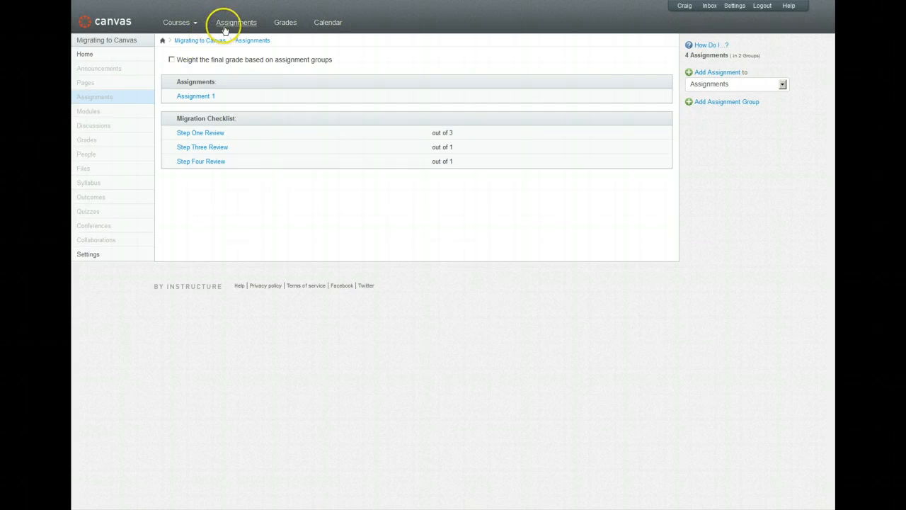
Return to the dashboard and open Best Practices in Building a Canvas Course from the customized course list.
click(177, 23)
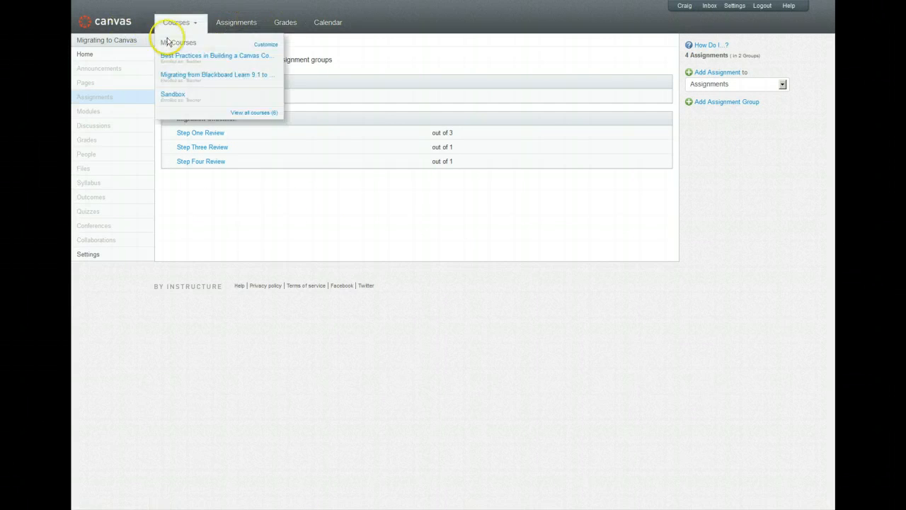
click(218, 41)
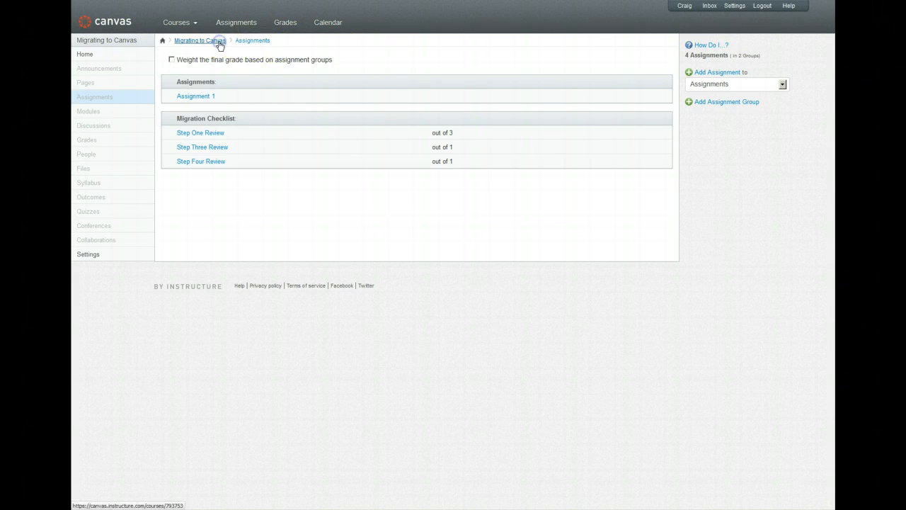
click(196, 24)
click(198, 60)
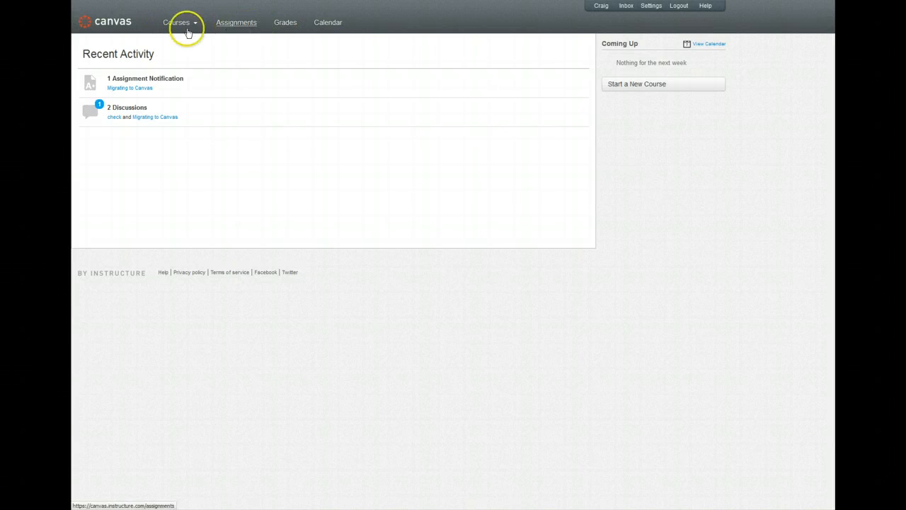
mouse_move(189, 28)
click(191, 56)
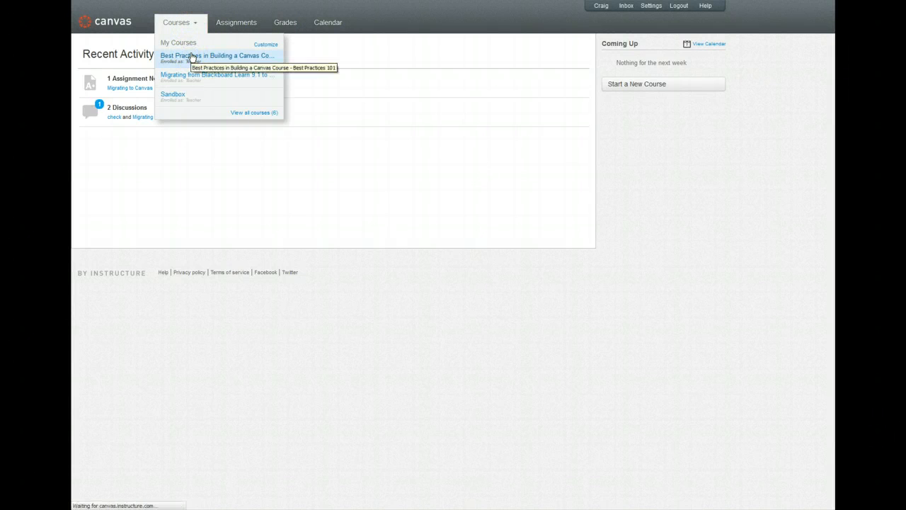
View the grades overview of the taught courses, and open the calendar to examine its list of course calendars.
click(289, 23)
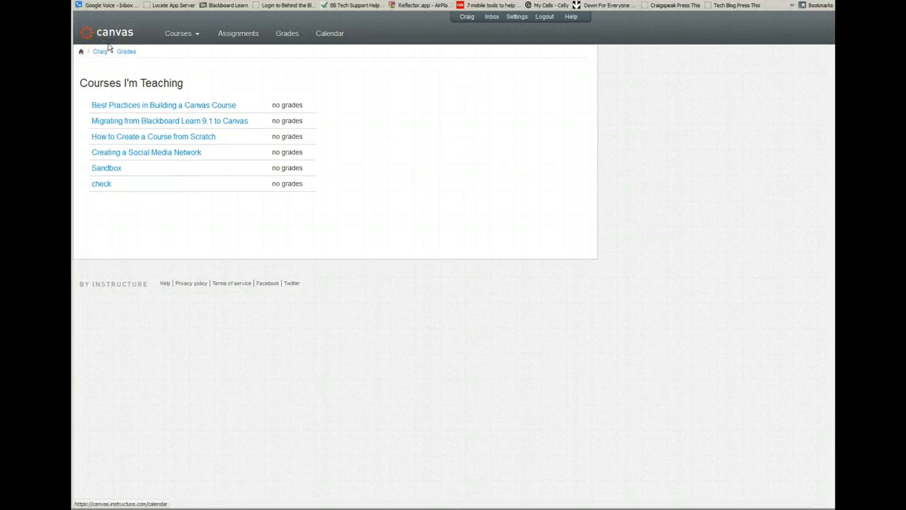
click(329, 35)
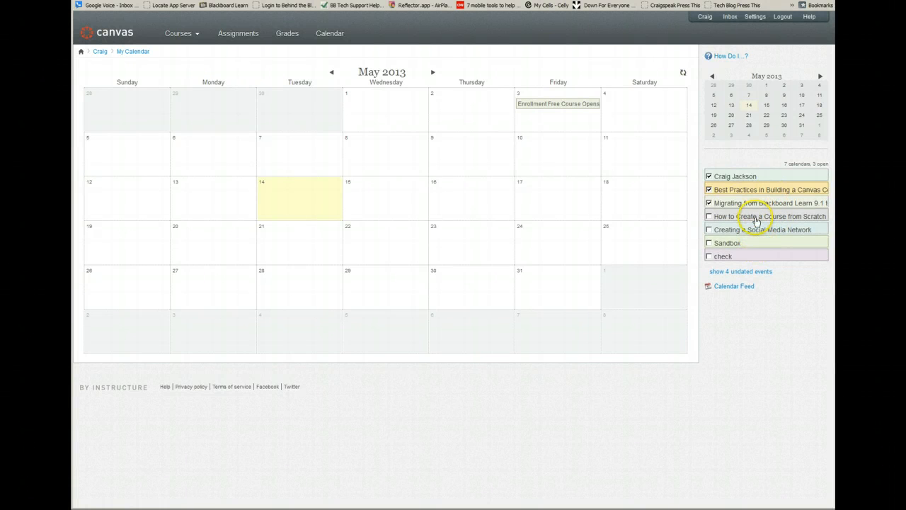
mouse_move(762, 205)
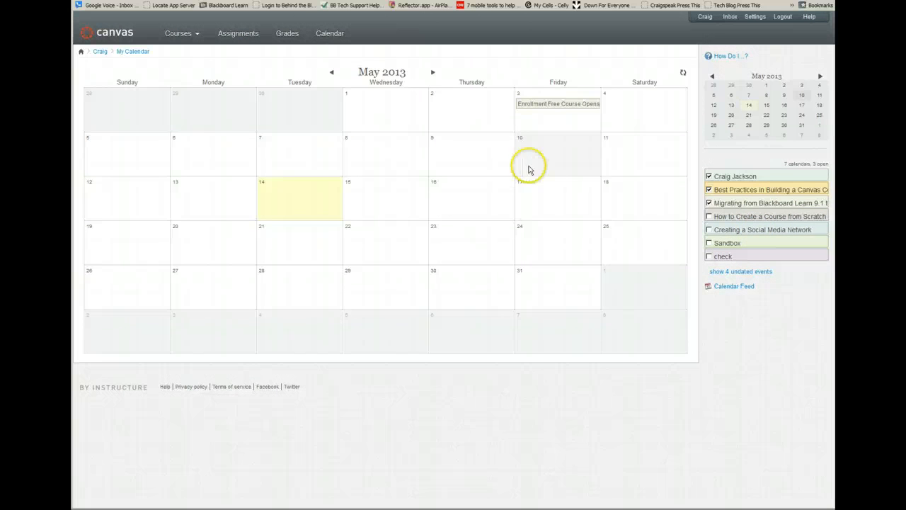
Start a new calendar event on May 14, 2013 and examine which calendars it can be added to.
click(309, 197)
click(419, 224)
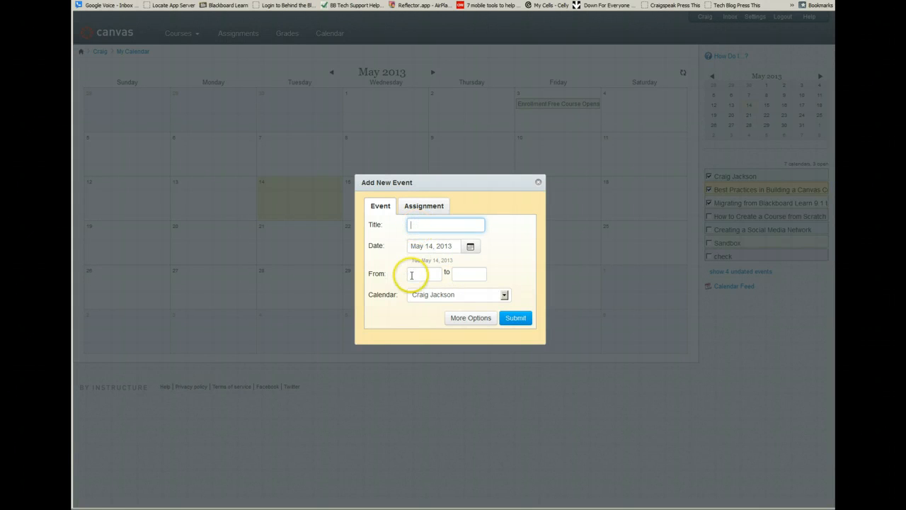
click(504, 294)
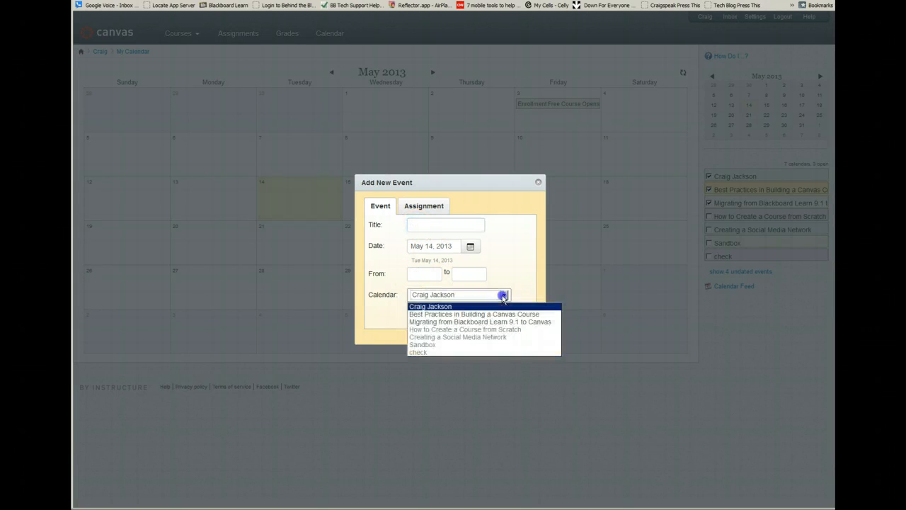
click(443, 323)
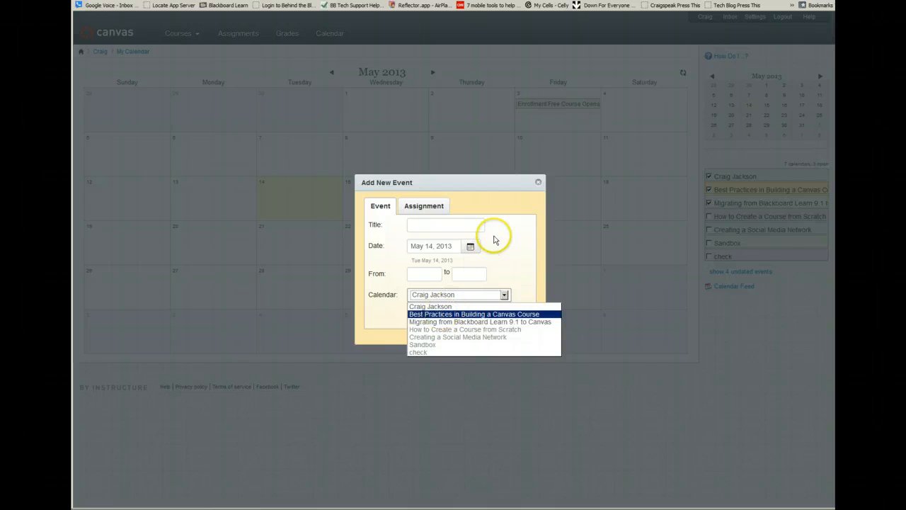
click(505, 202)
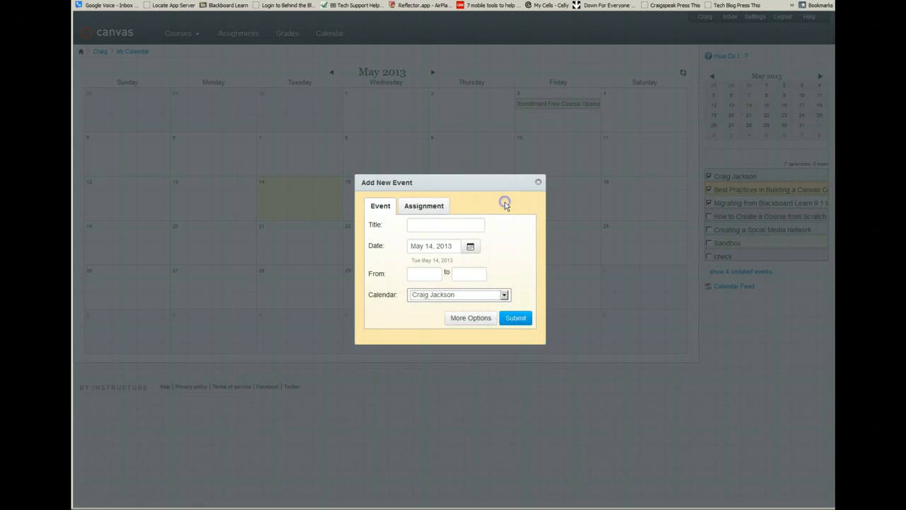
Switch the new entry to an assignment, examine its calendar and group choices, and close it without submitting.
click(422, 204)
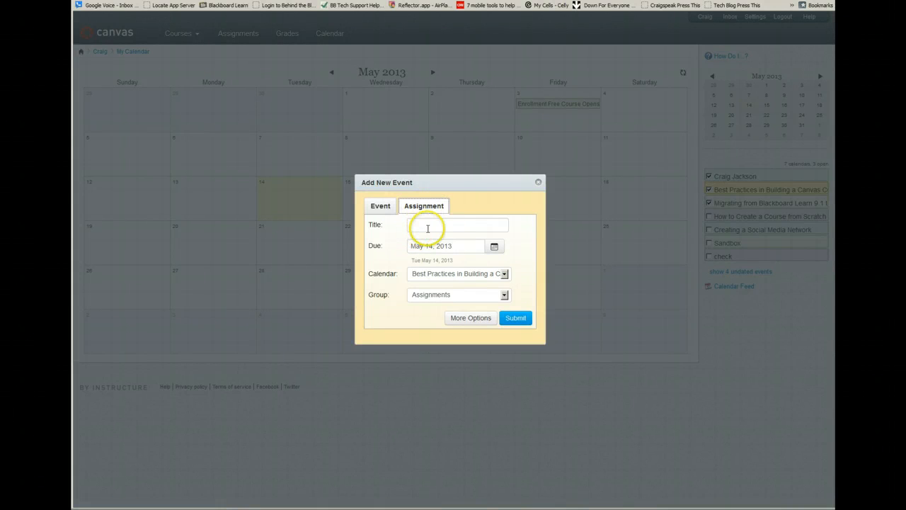
click(504, 273)
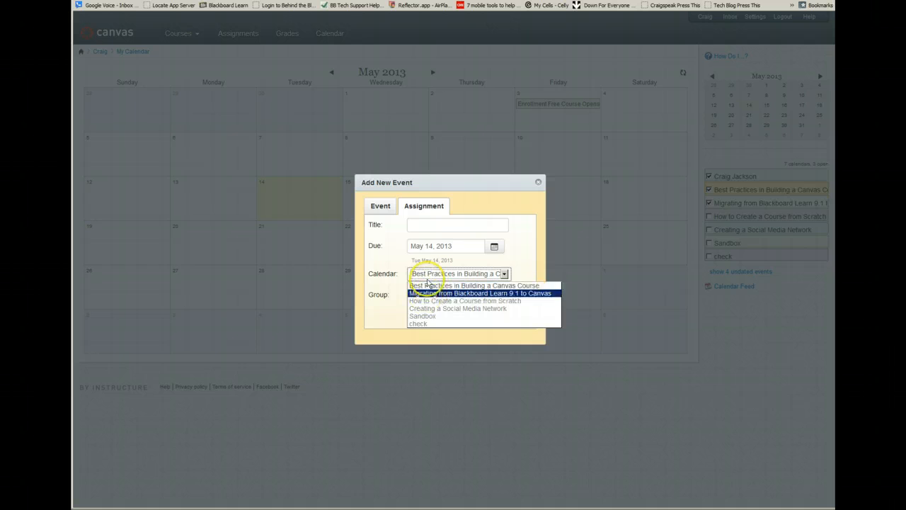
click(393, 253)
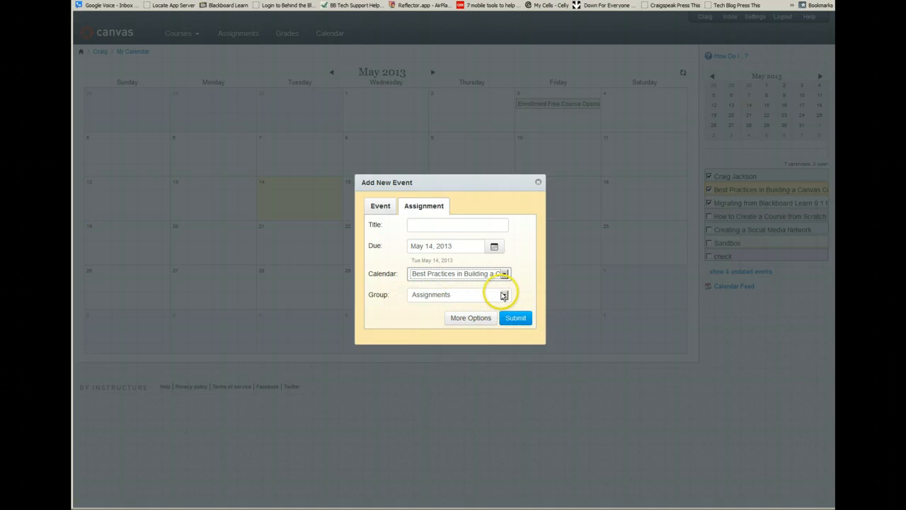
click(504, 294)
click(523, 275)
click(538, 182)
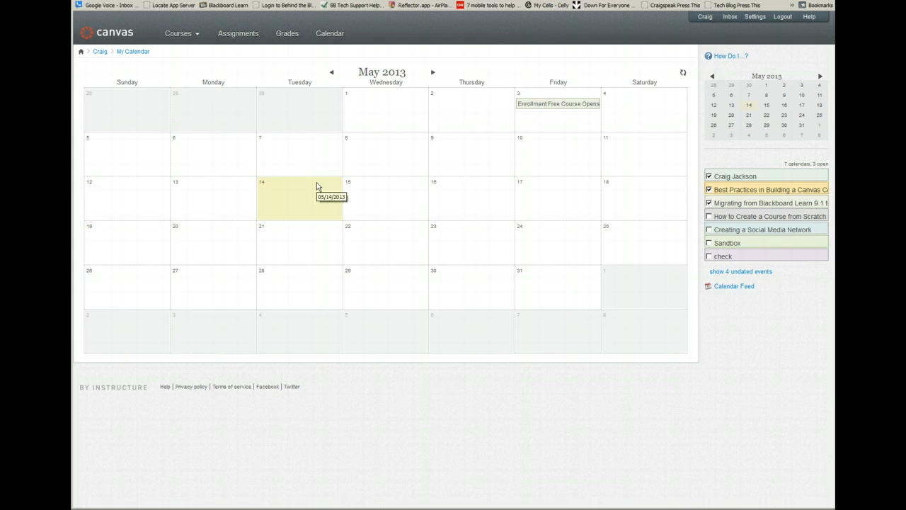
click(431, 223)
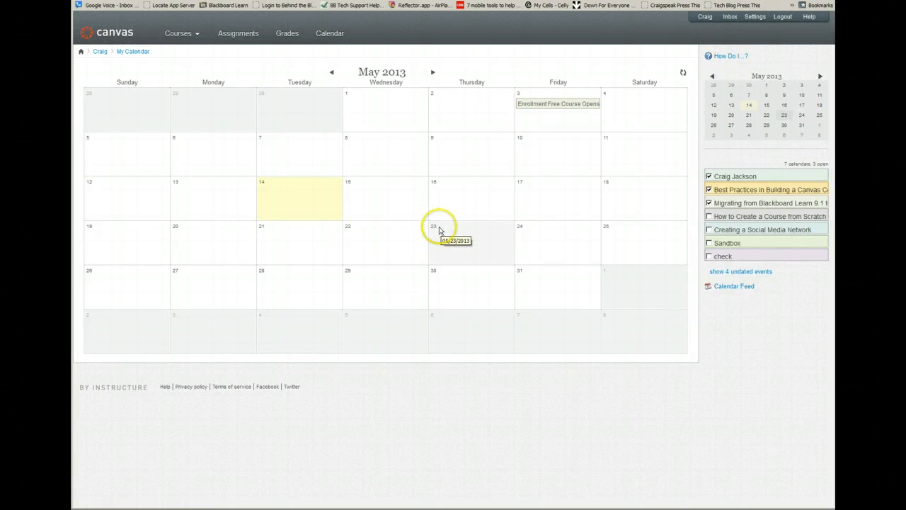
Follow the Best Practices 101 Get Started link to the Technical Notes page and return to the course home through the breadcrumbs.
click(102, 54)
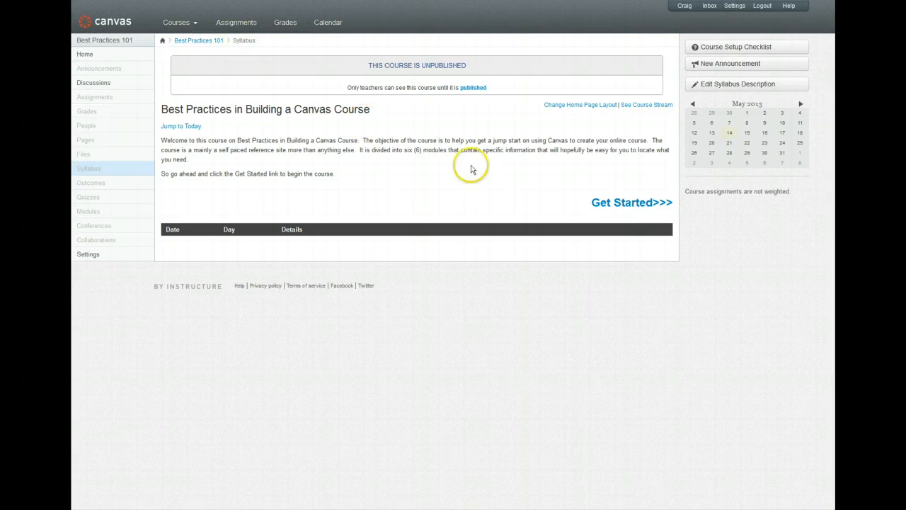
click(614, 203)
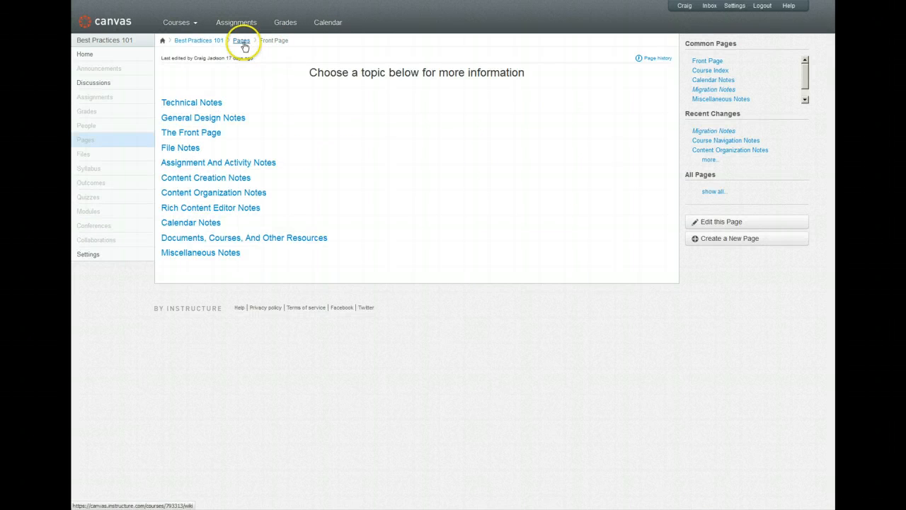
click(205, 41)
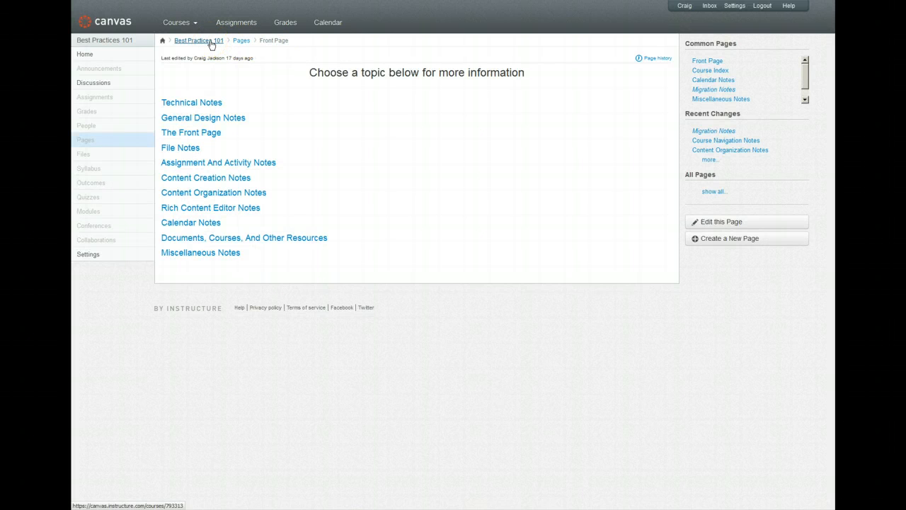
click(210, 104)
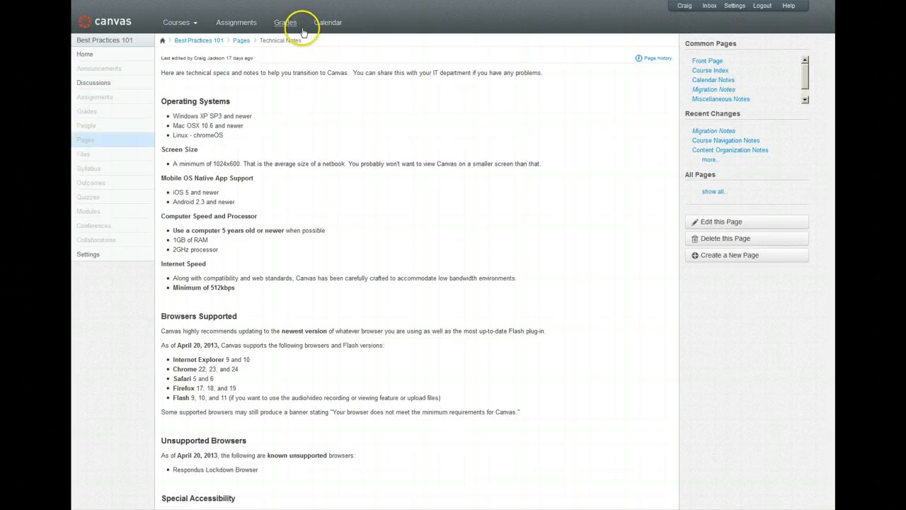
click(207, 45)
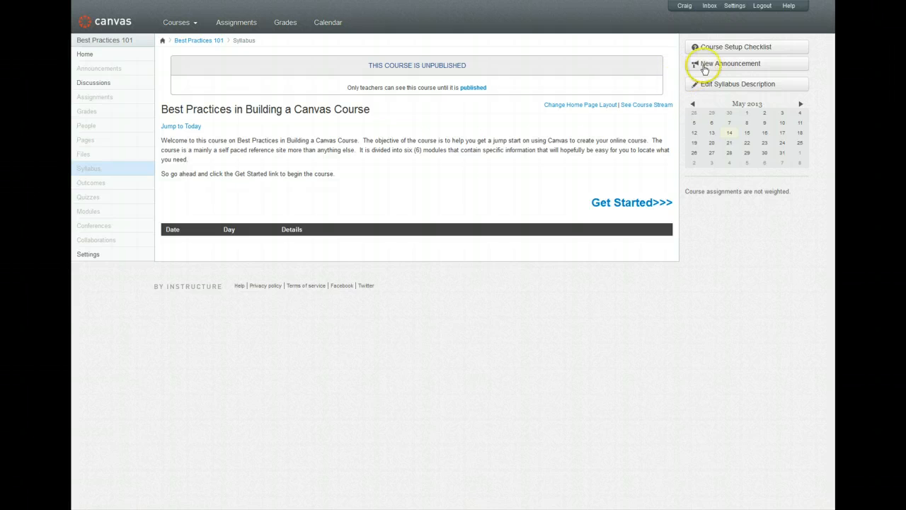
Open the course setup checklist and examine its recommended steps, including importing content, adding assignments and choosing a course home page.
click(726, 51)
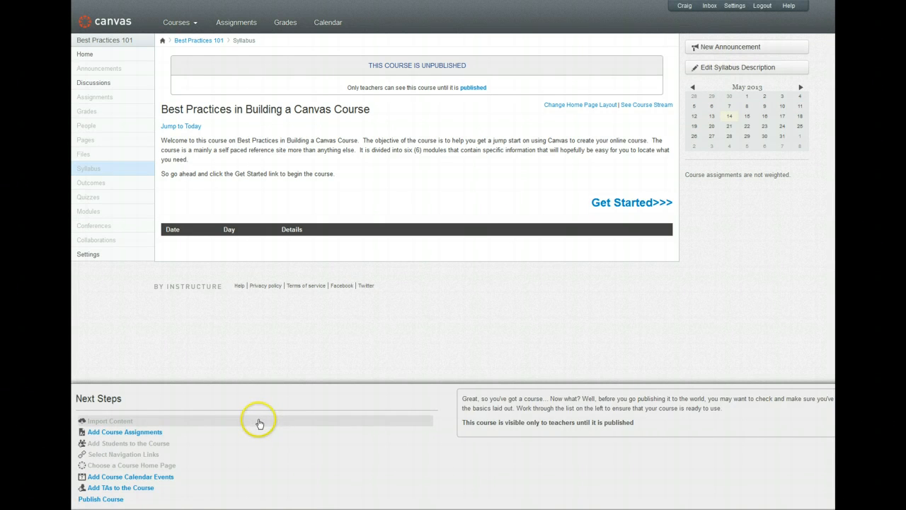
click(259, 423)
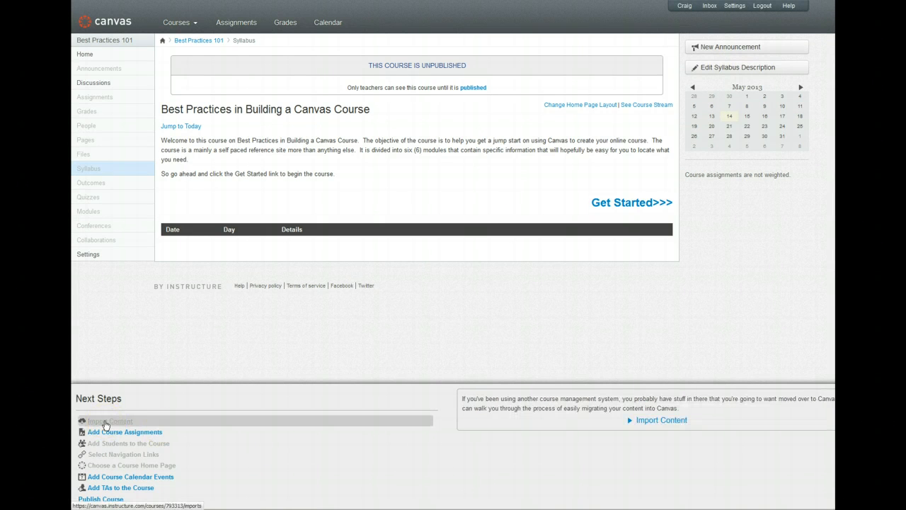
click(127, 432)
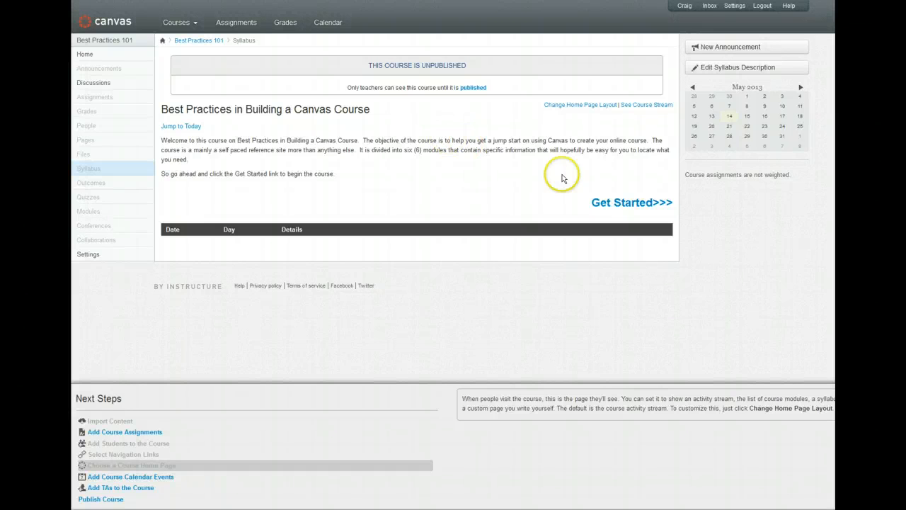
click(732, 118)
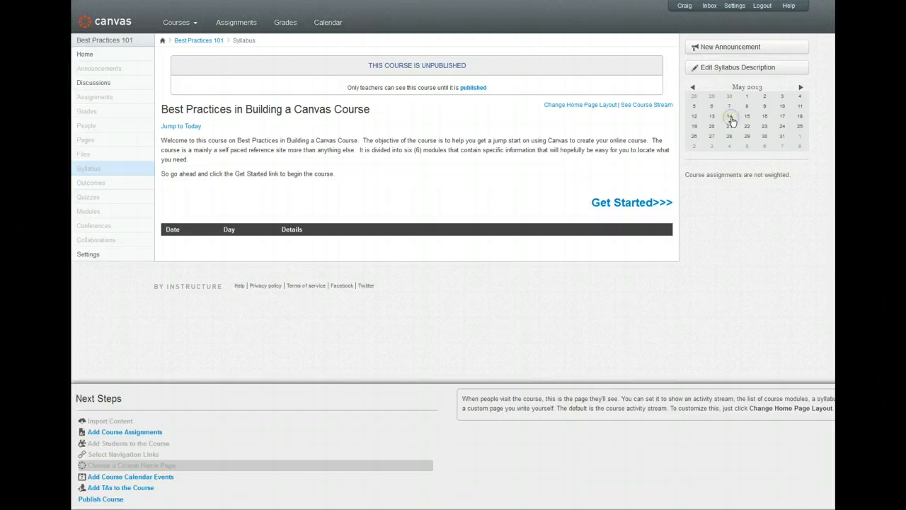
click(747, 118)
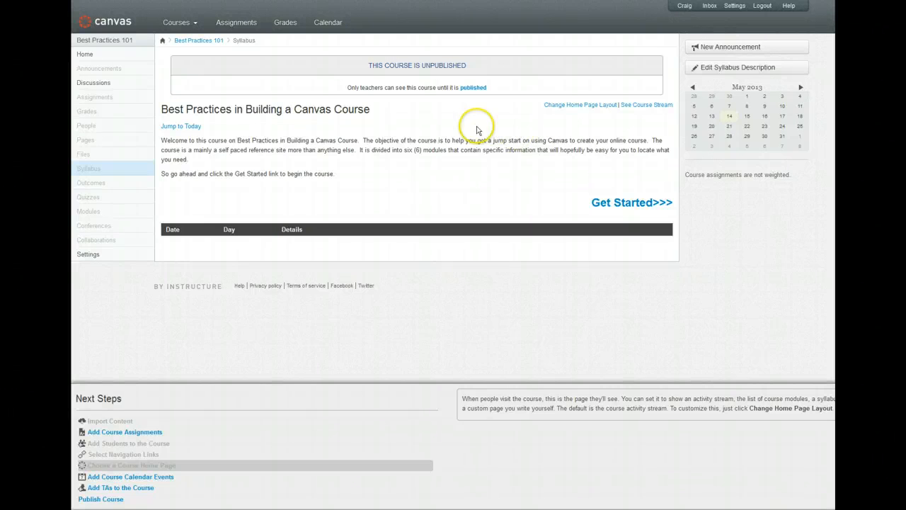
Open the home page layout settings, examine the available layout choices, and cancel without updating the layout.
click(577, 108)
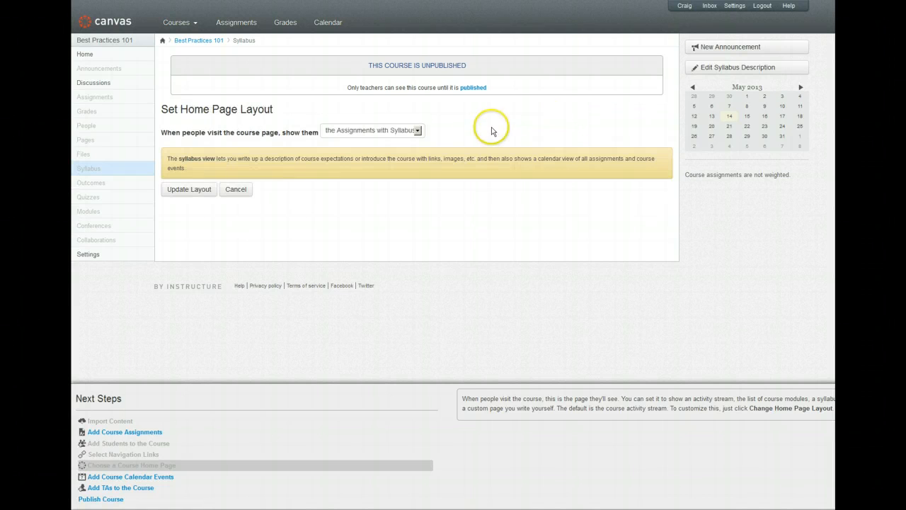
click(419, 131)
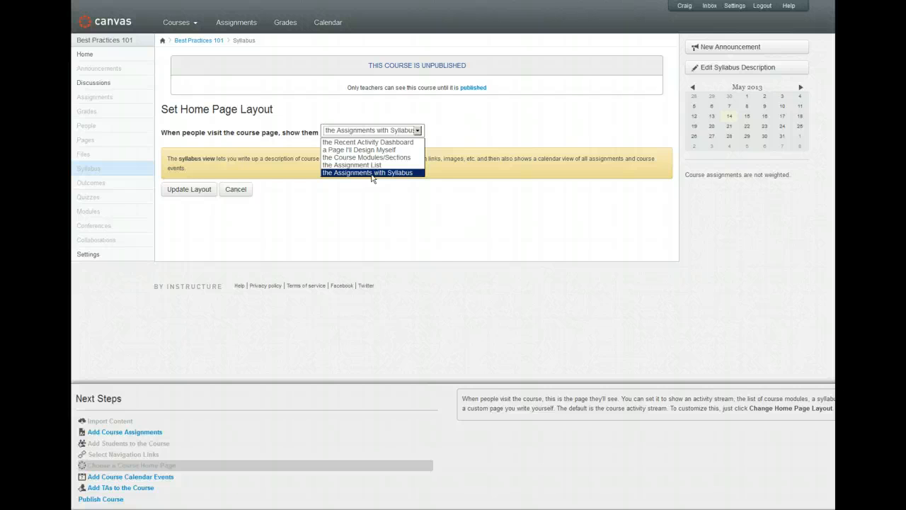
click(349, 151)
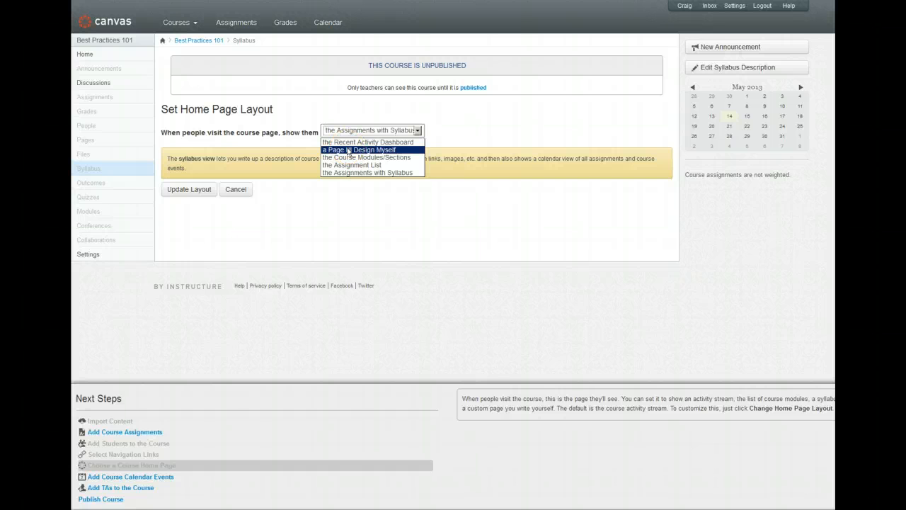
click(350, 174)
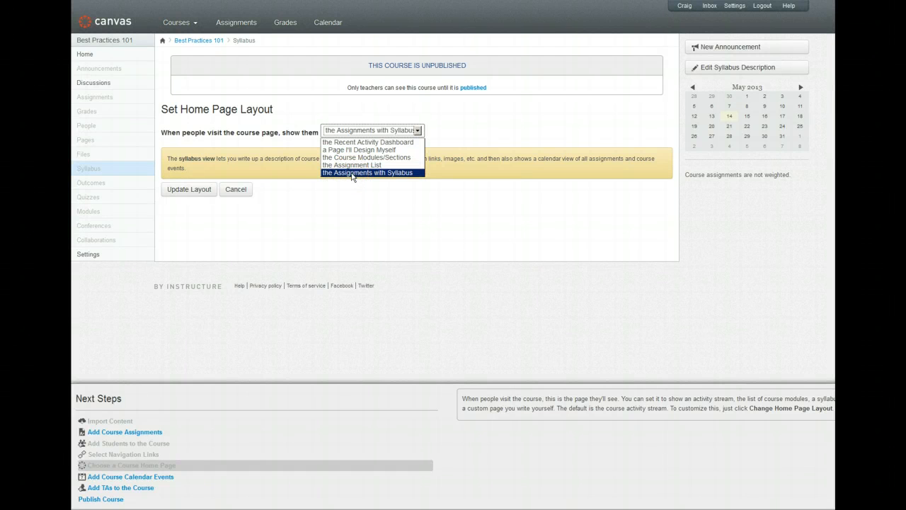
click(539, 118)
click(189, 191)
click(242, 193)
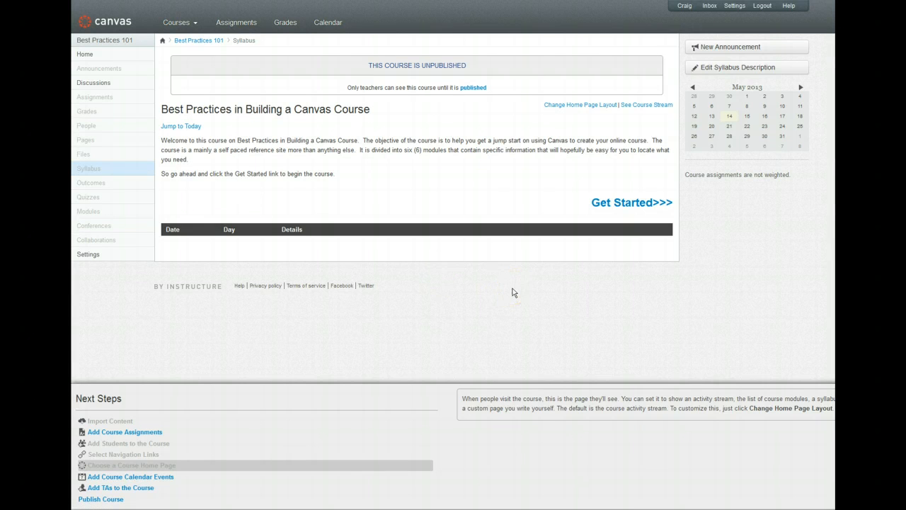
Close the Next Steps checklist and return to the course home page.
click(81, 56)
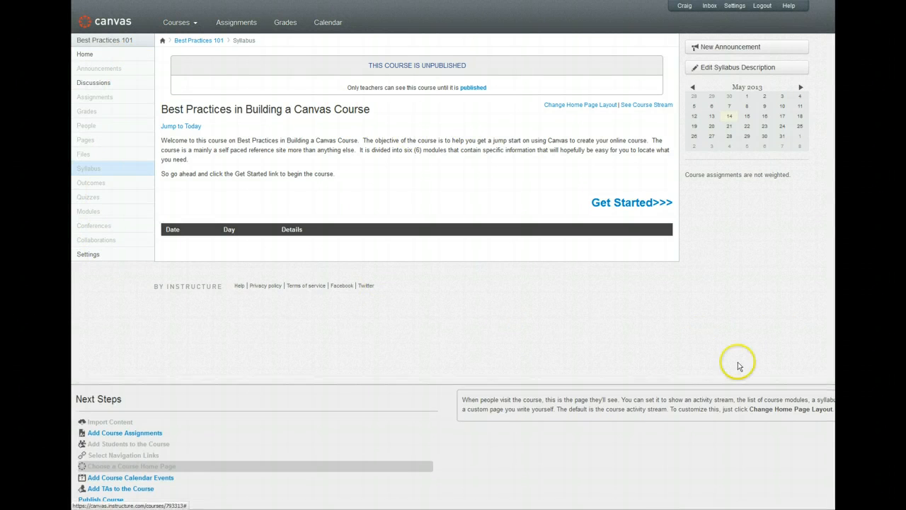
click(834, 393)
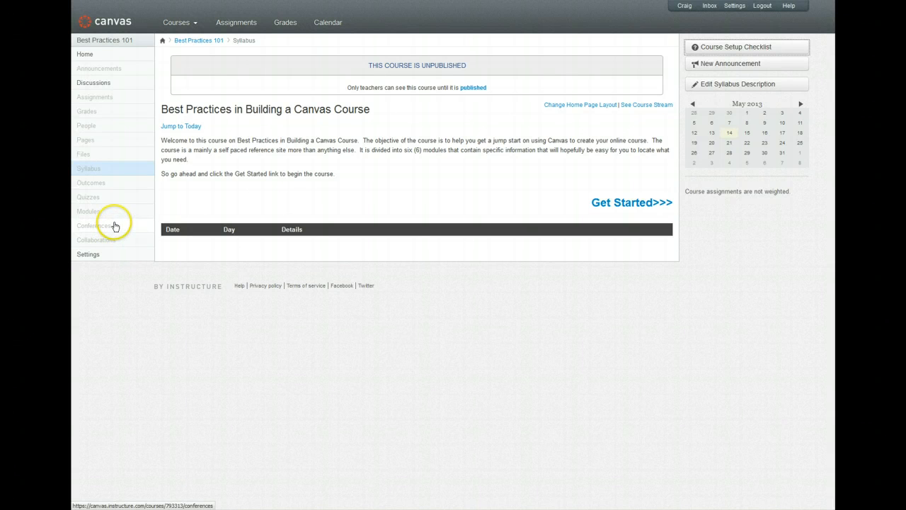
click(83, 54)
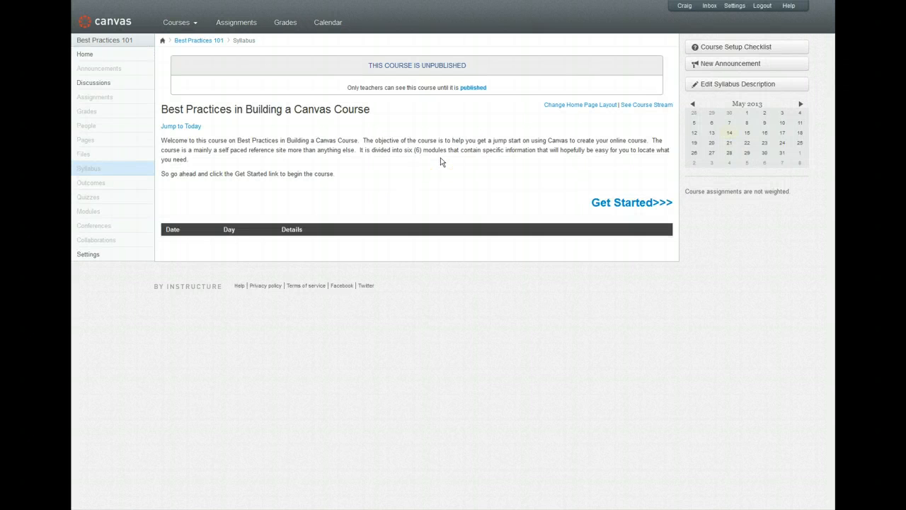
Open the course's announcements, start a new announcement, and examine its editor, attachment and posting options.
click(98, 72)
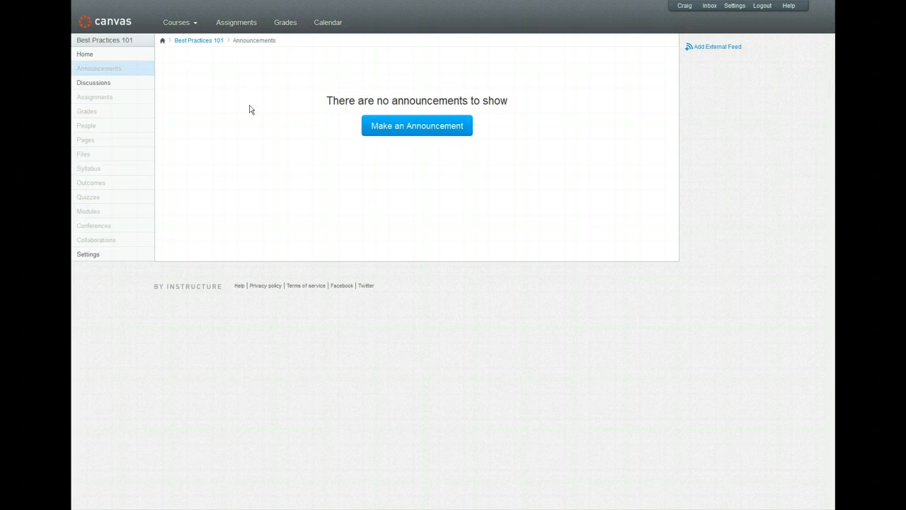
click(394, 131)
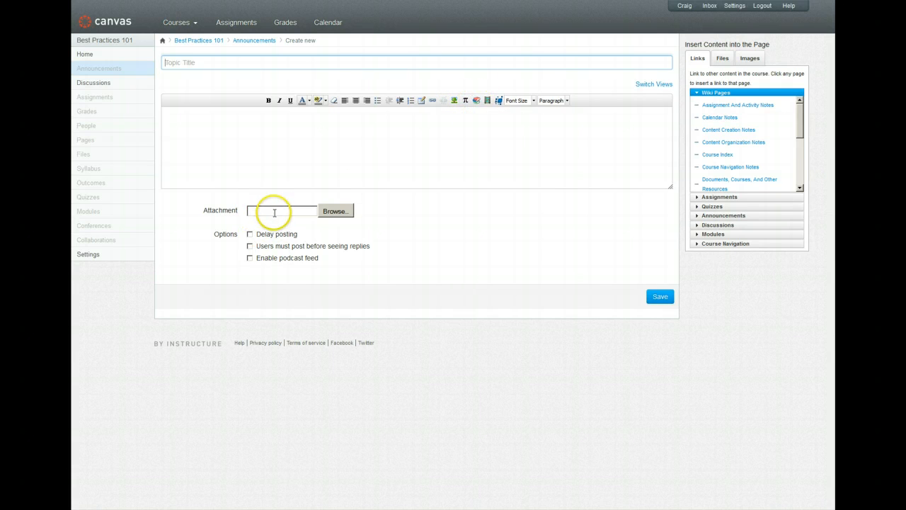
click(488, 220)
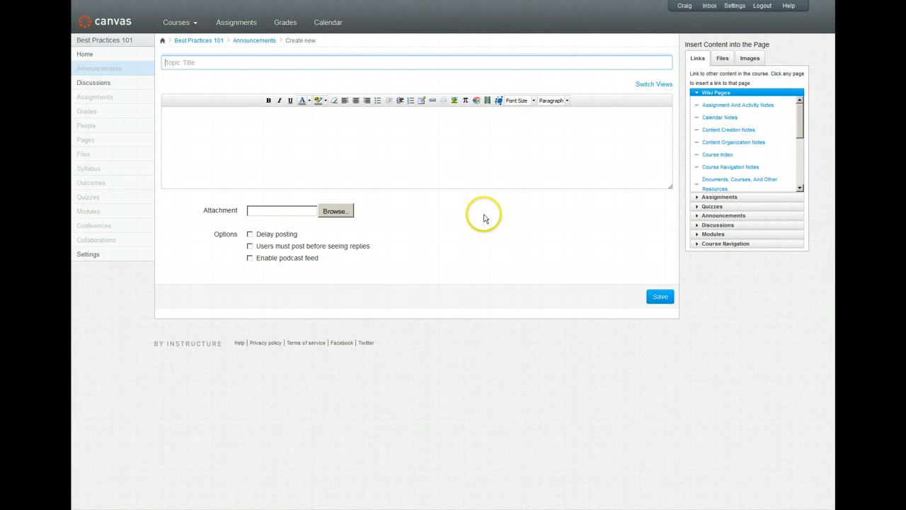
click(386, 207)
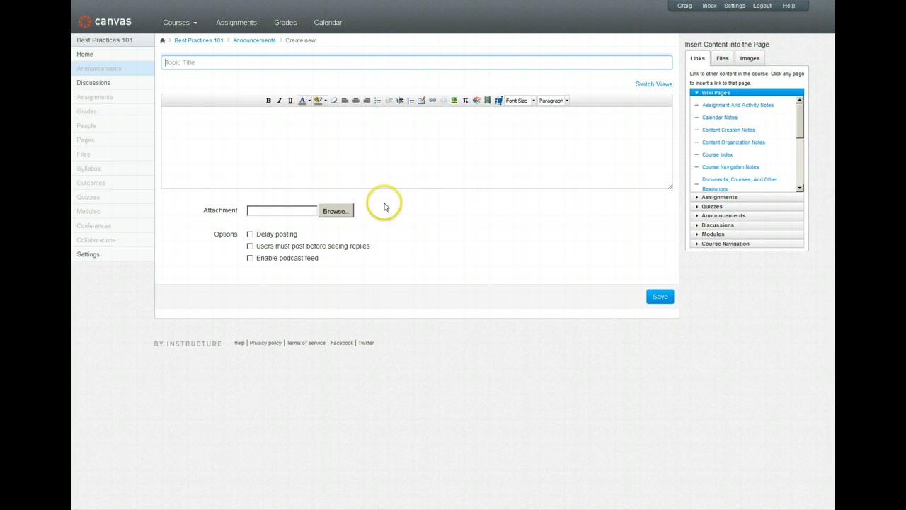
Open the course's discussions, start a new discussion topic, and examine its reply, posting and grading options.
click(97, 86)
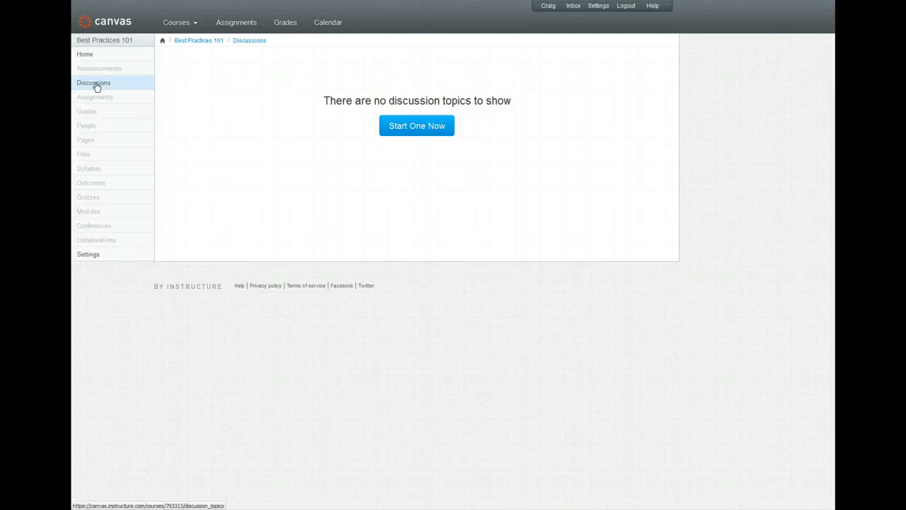
click(411, 127)
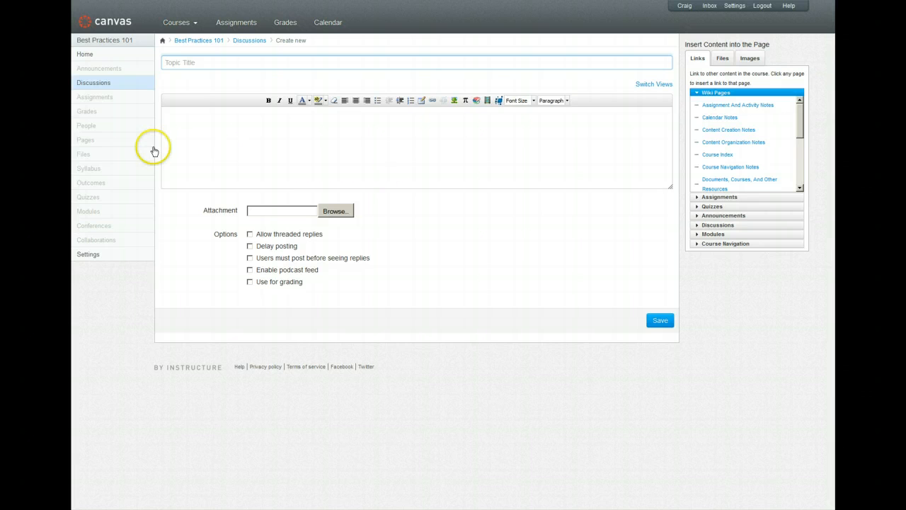
Add an assignment group named Final Exam to the course's assignments.
click(108, 104)
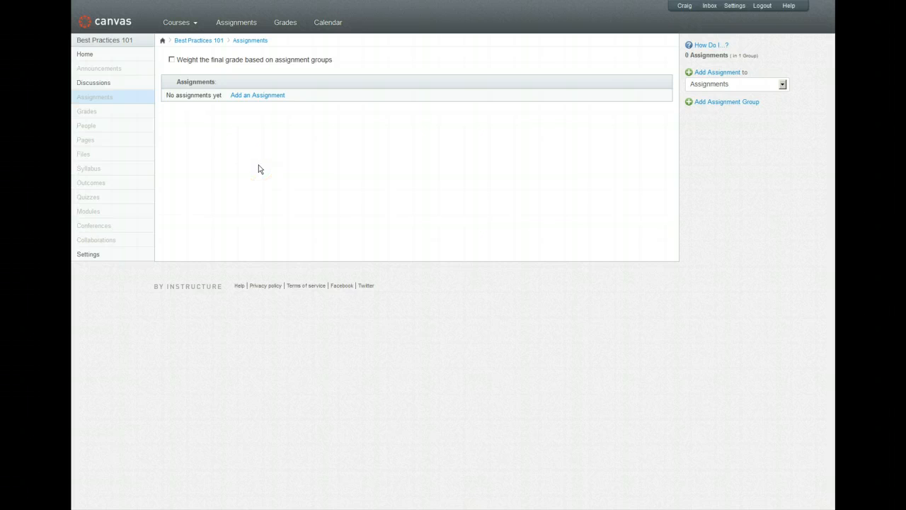
click(732, 107)
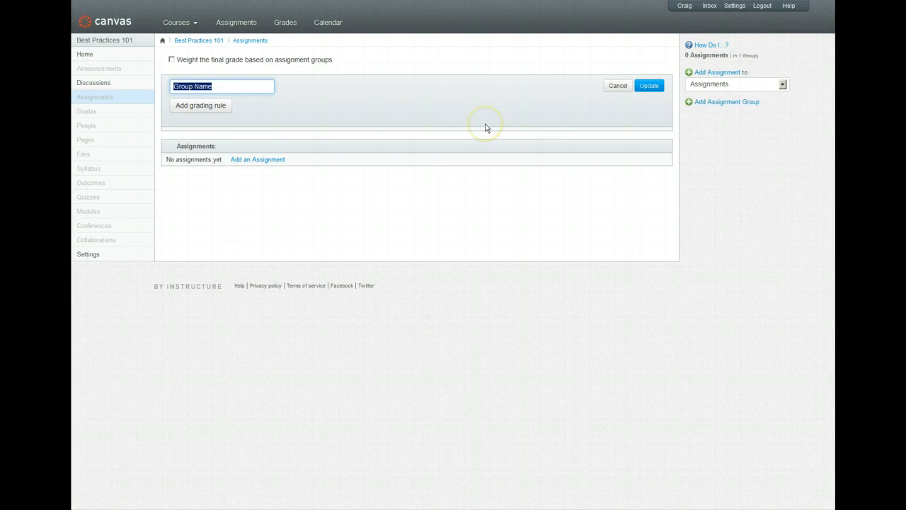
text(New Group)
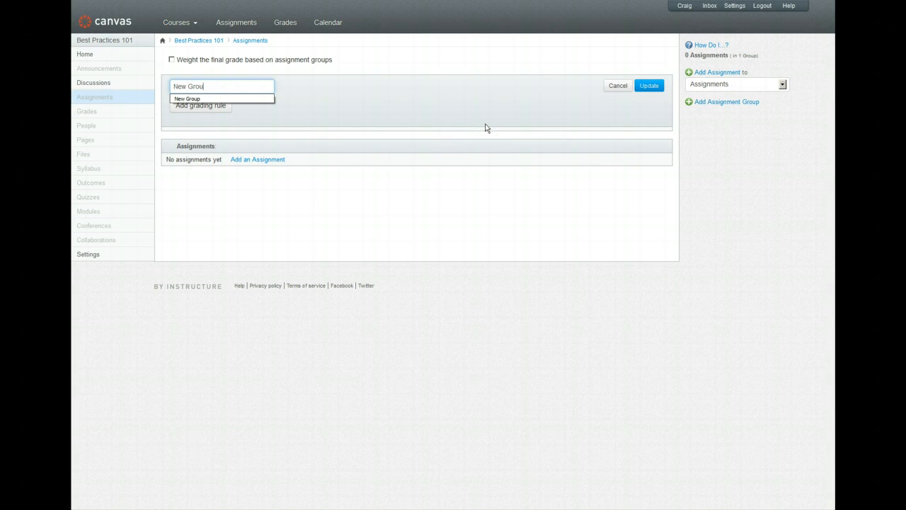
key(BackSpace)
key(BackSpace)
key(BackSpace)
key(BackSpace)
key(BackSpace)
key(BackSpace)
key(BackSpace)
key(BackSpace)
key(BackSpace)
text(Final Exam)
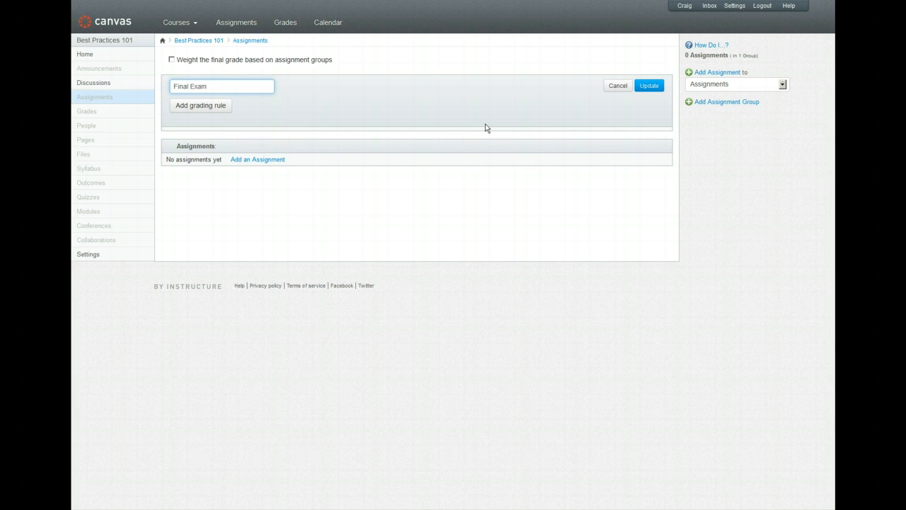
key(Return)
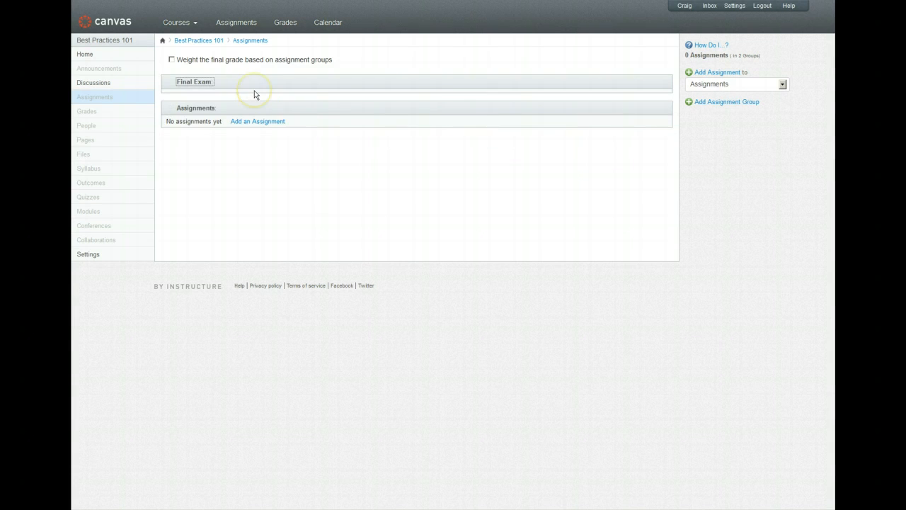
Add another assignment group named Daily Quizzes.
click(734, 104)
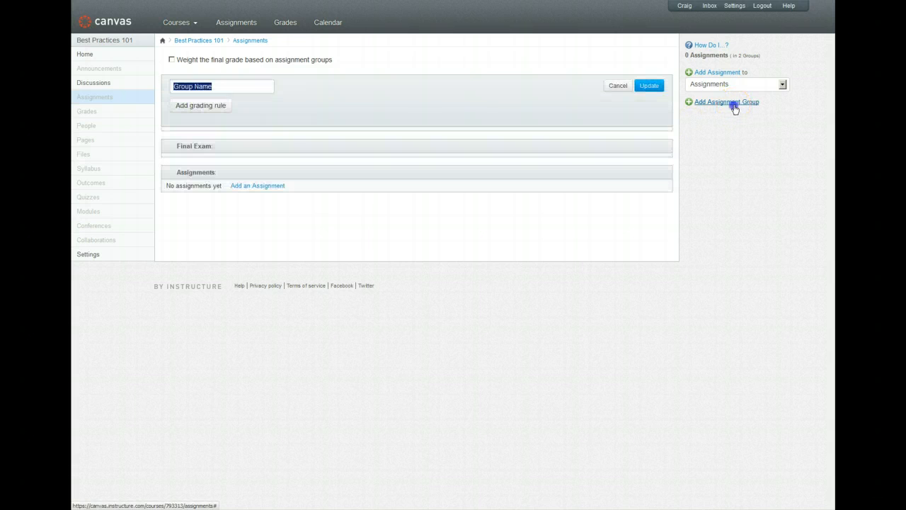
text(Daily Quizzes)
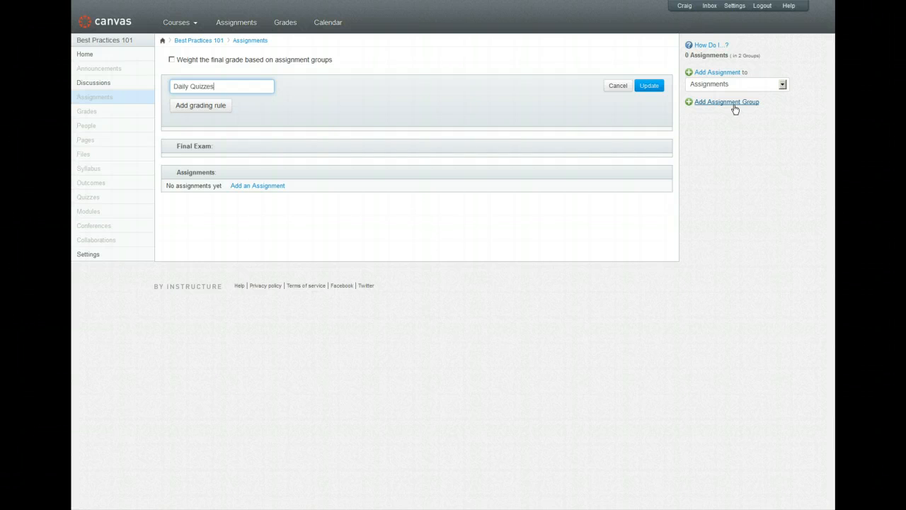
key(Return)
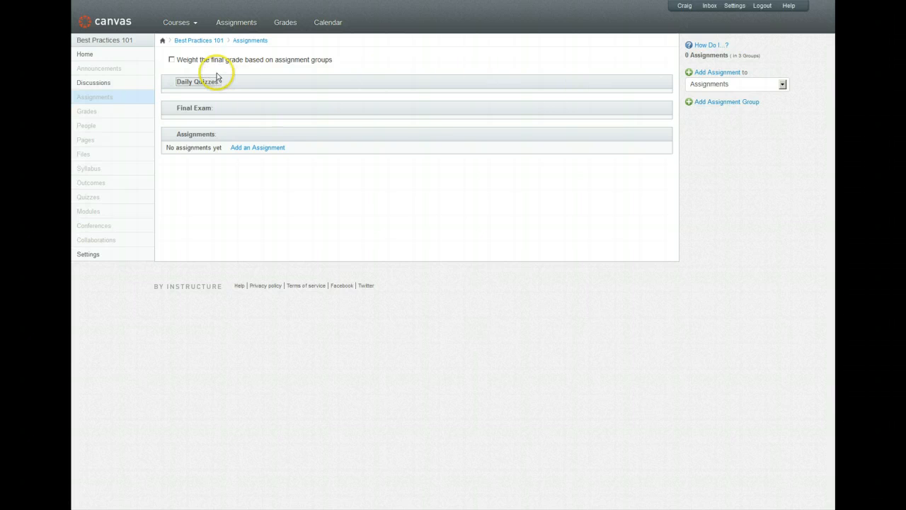
Weight the final grade by assignment groups, and set the Assignments weight to 0% and the Final Exam weight to 50%.
click(172, 60)
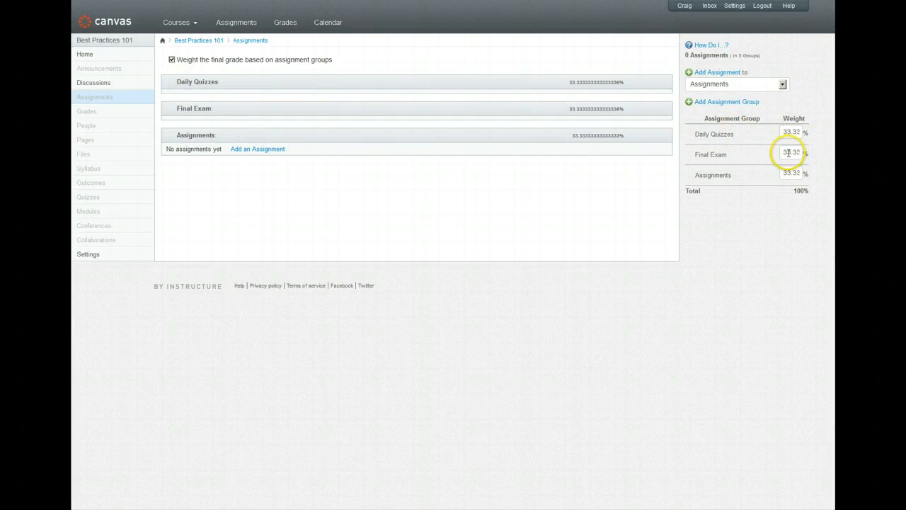
drag(786, 174, 810, 173)
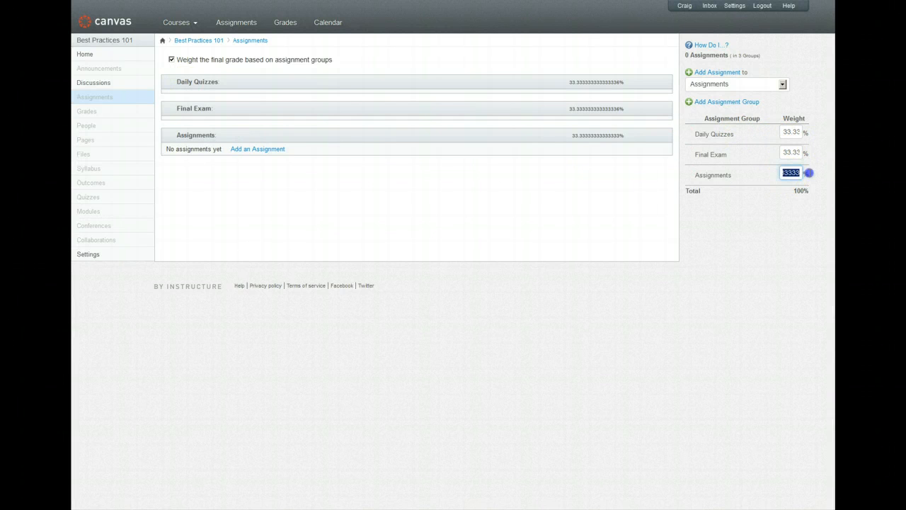
text(0)
click(796, 152)
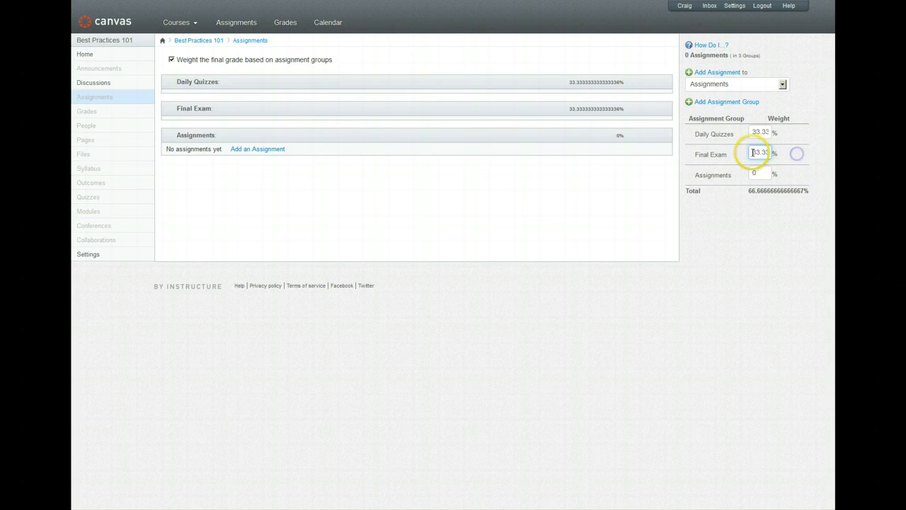
click(753, 152)
drag(754, 153, 827, 163)
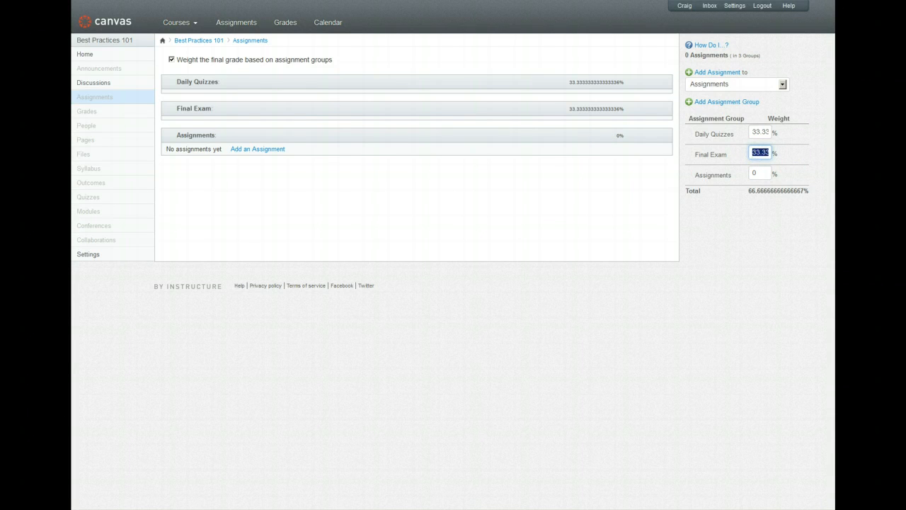
text(50)
Set the weights of the Daily Quizzes and Assignments groups to 25% each.
click(755, 132)
drag(752, 131, 779, 134)
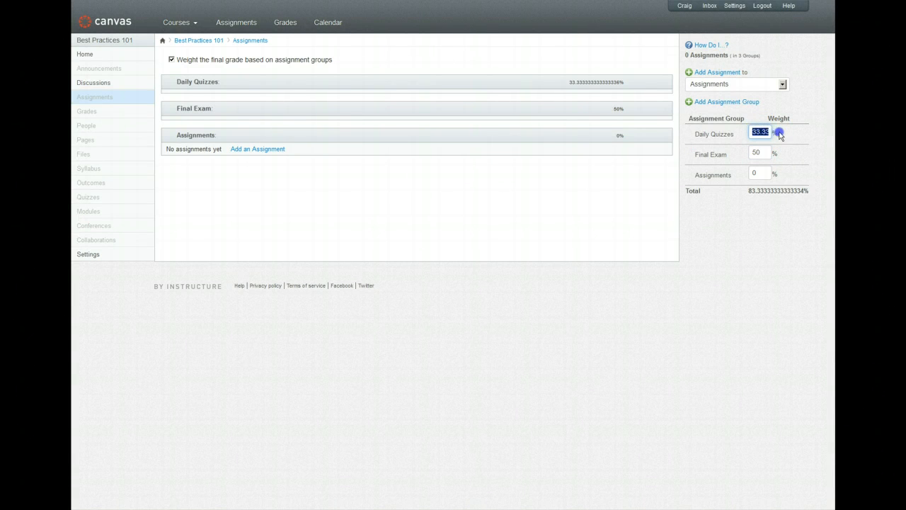
text(25)
click(784, 142)
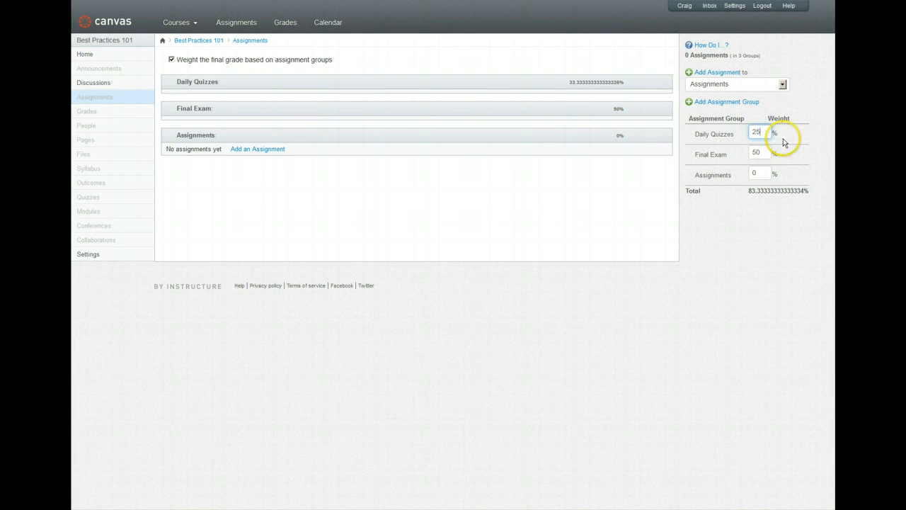
click(755, 174)
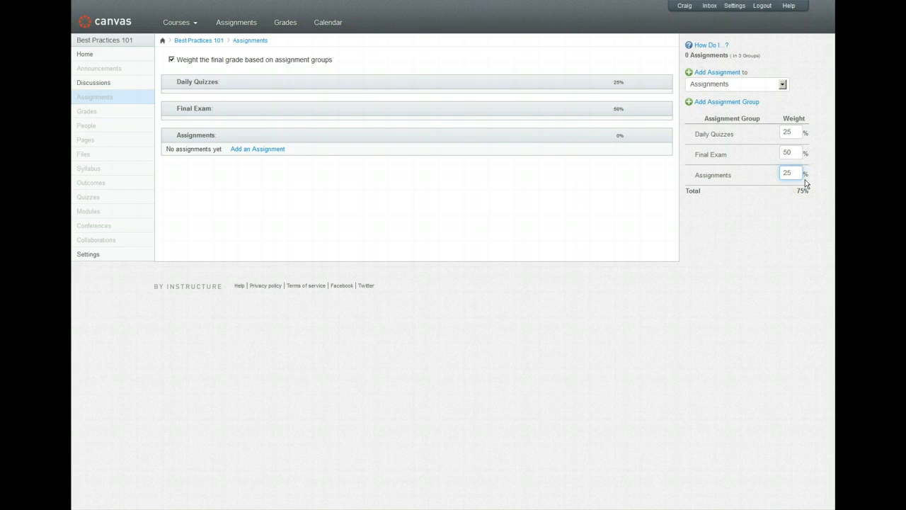
key(Return)
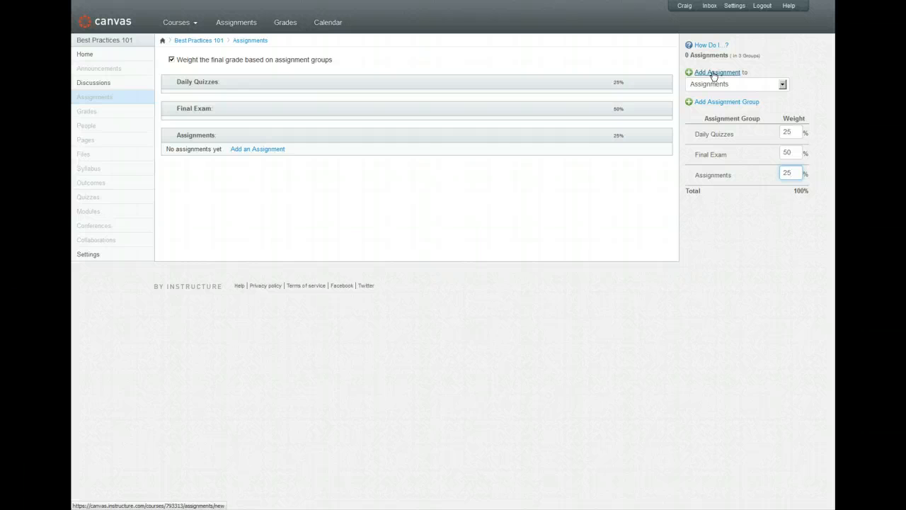
Add an assignment named Daily Quiz 1 to the Daily Quizzes group.
click(783, 85)
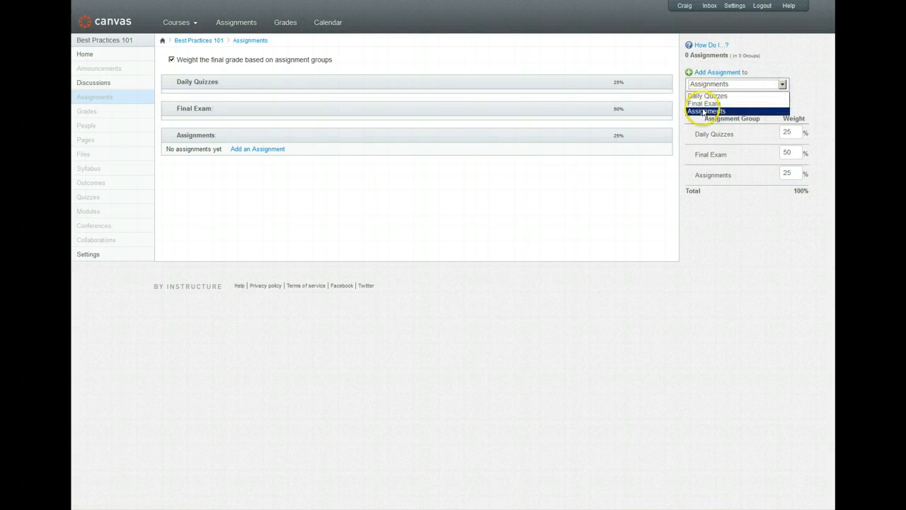
mouse_move(617, 81)
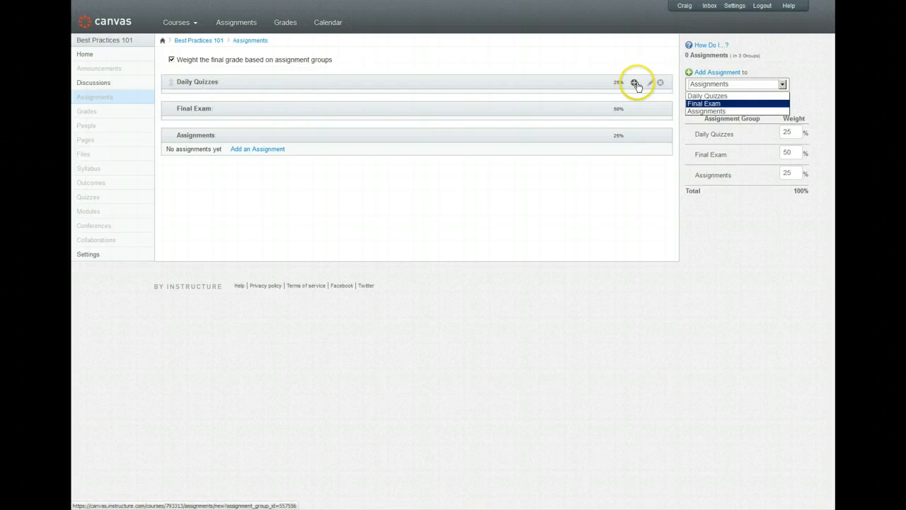
click(634, 84)
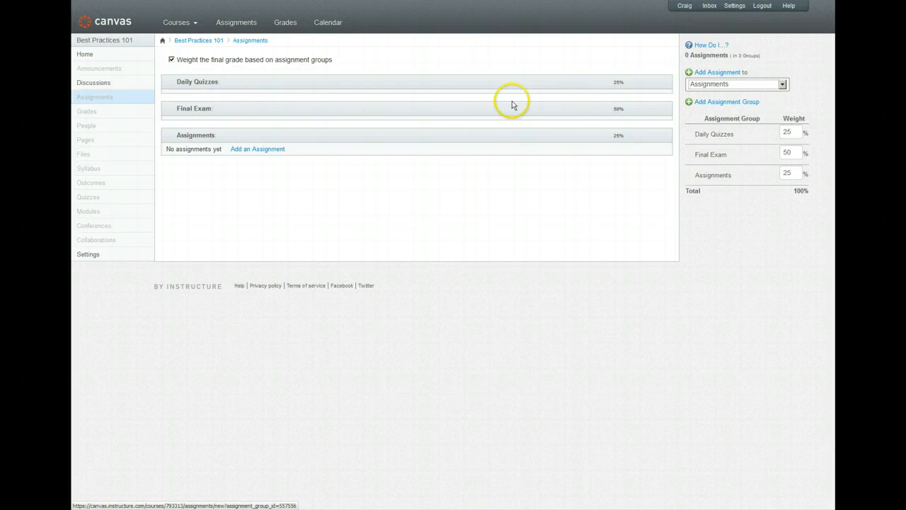
click(633, 82)
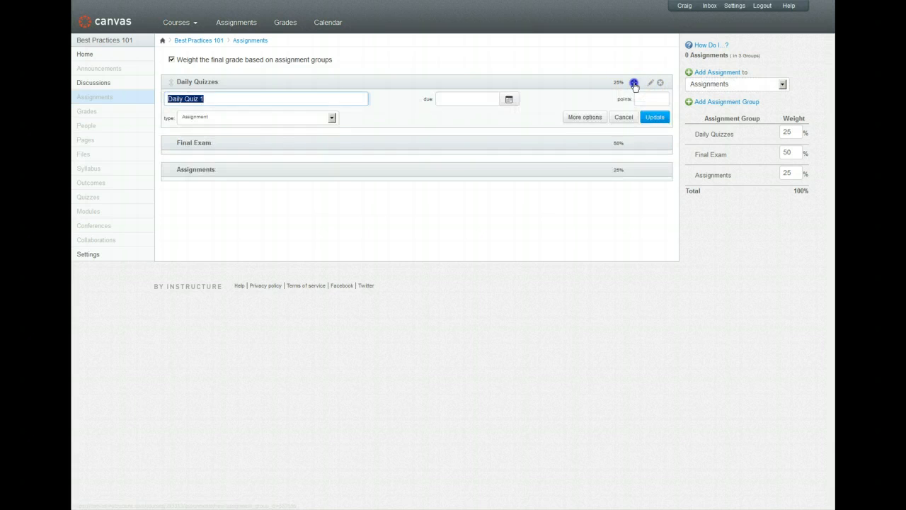
click(655, 116)
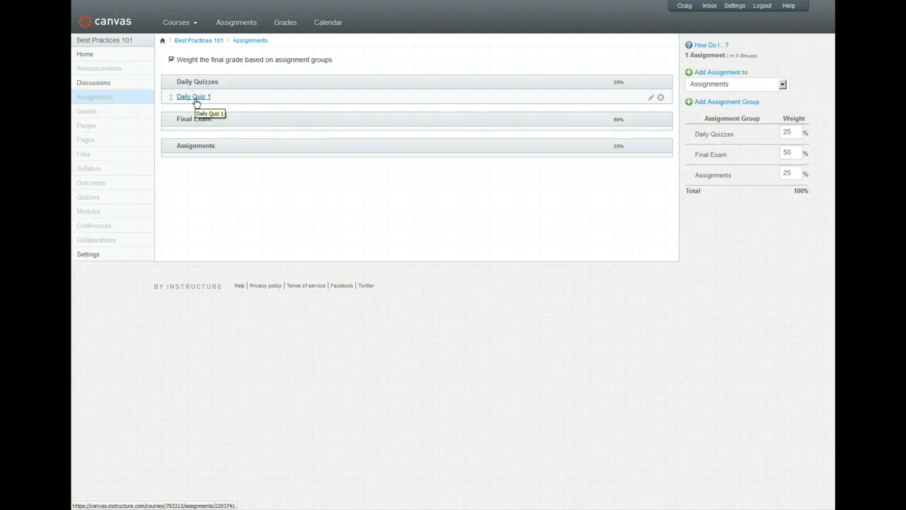
Open Daily Quiz 1 for editing, check the available assignment groups, and show the advanced options.
click(197, 101)
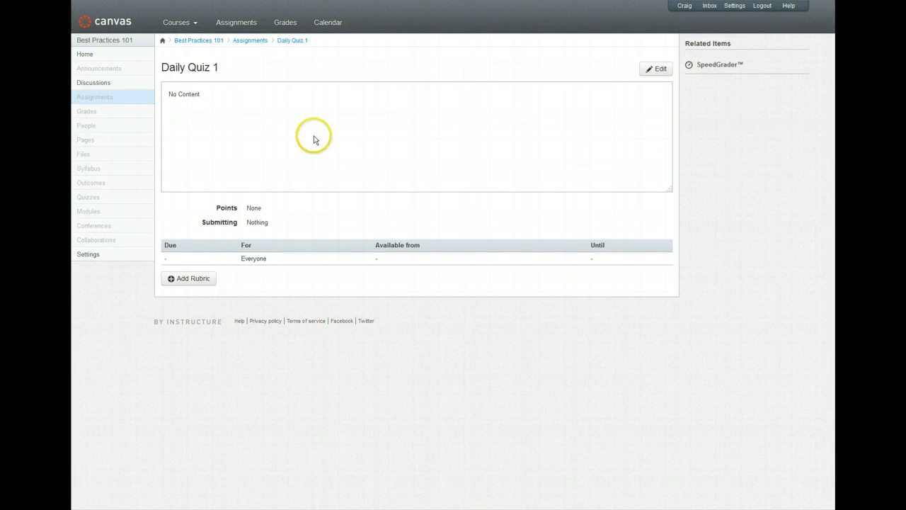
click(659, 69)
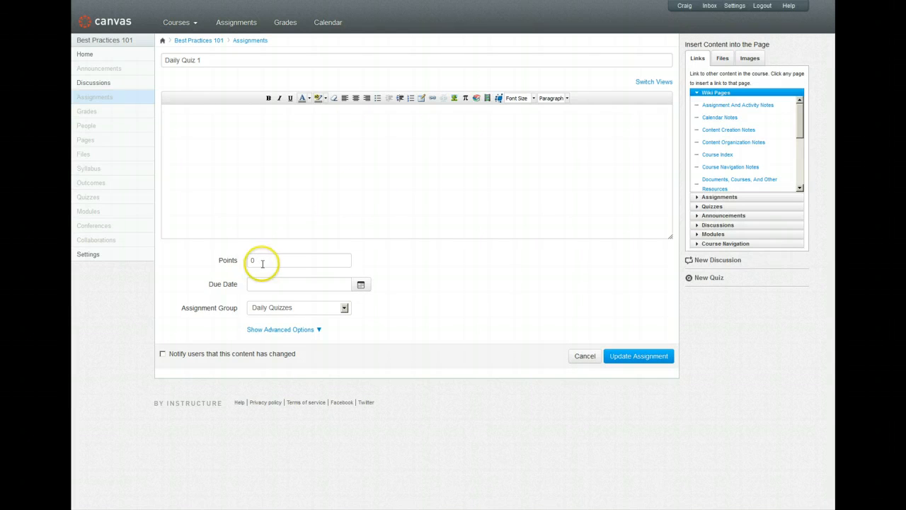
click(345, 309)
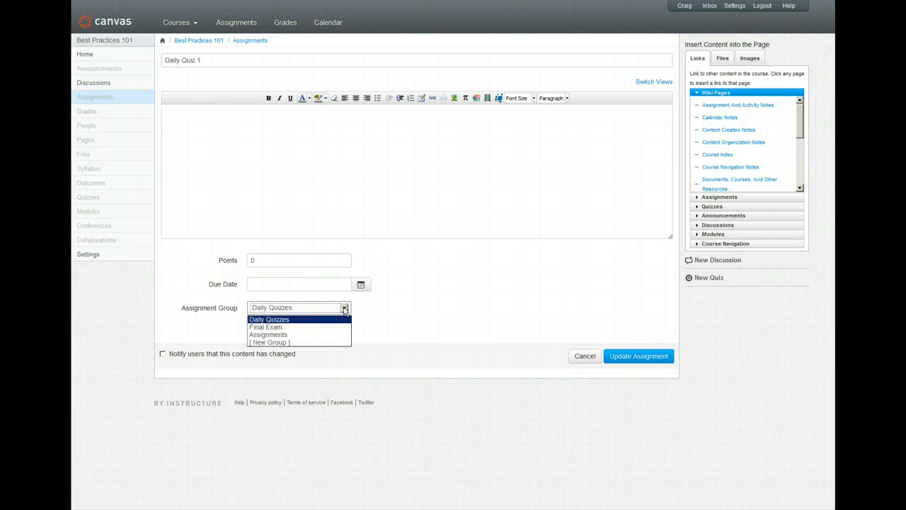
click(345, 309)
click(314, 332)
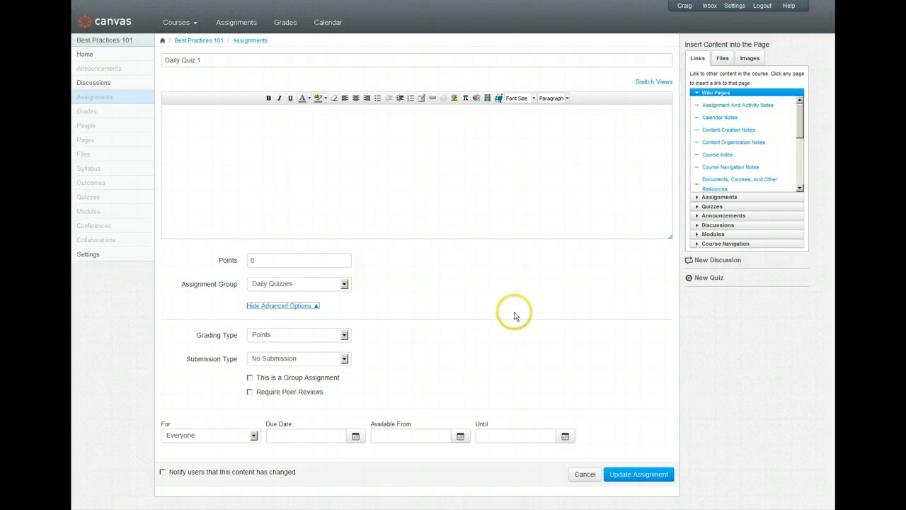
scroll(478, 308, down, 1)
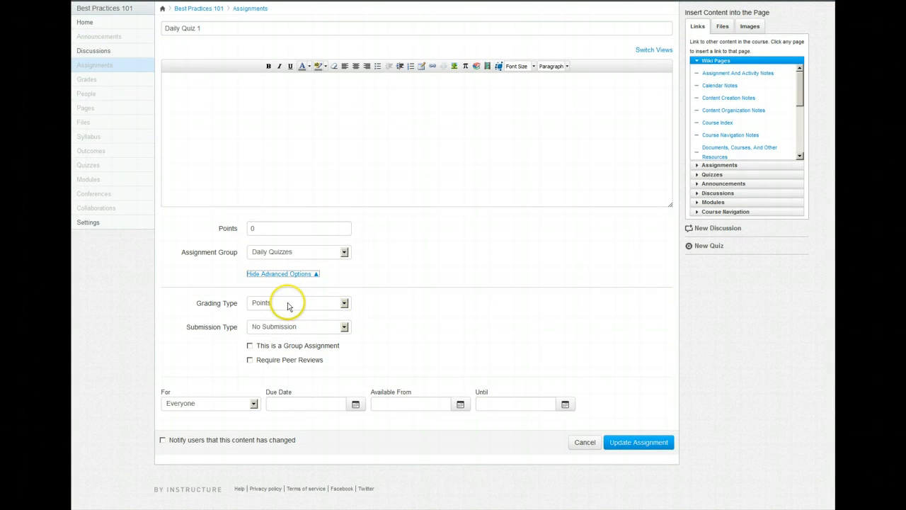
Review the available grading types for Daily Quiz 1 and set its submission type to Online.
click(344, 303)
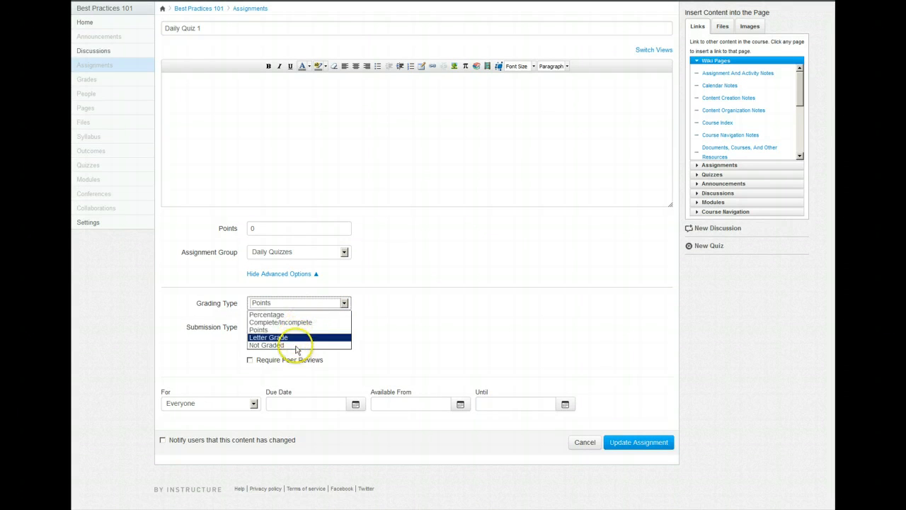
click(427, 321)
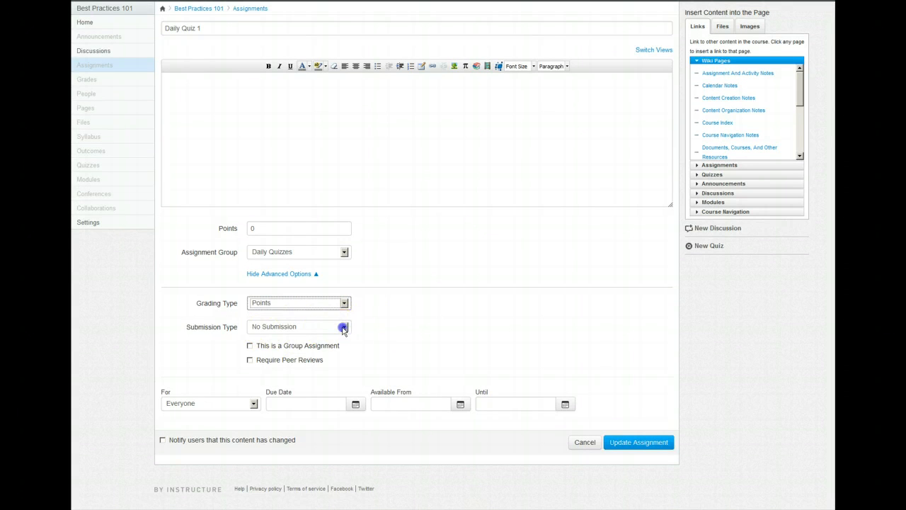
click(344, 327)
click(286, 347)
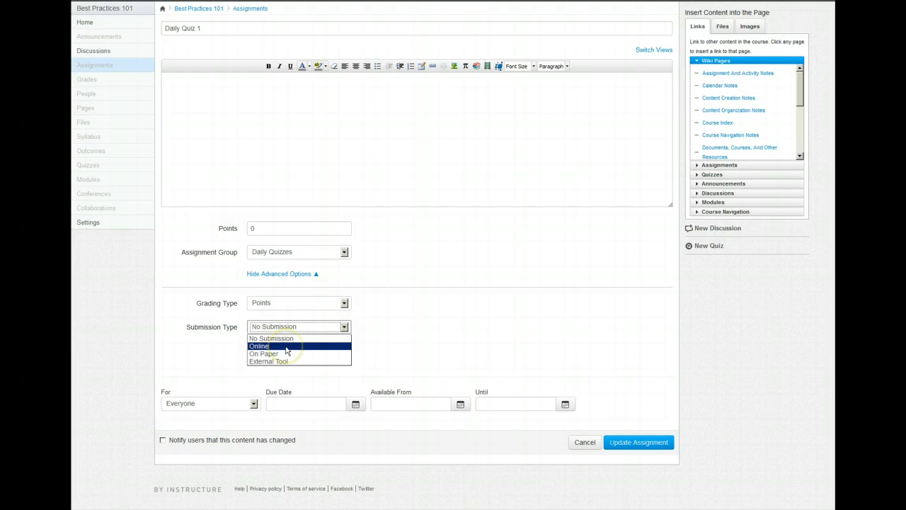
scroll(441, 318, down, 2)
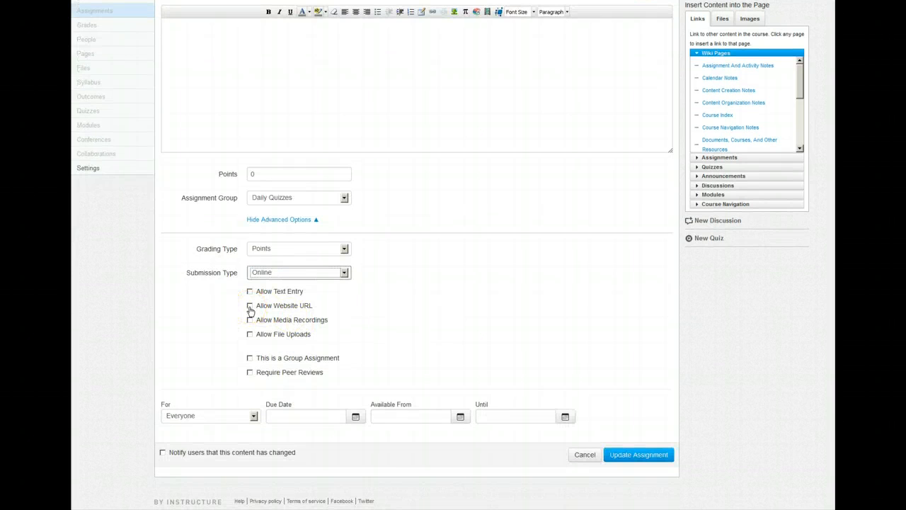
Allow file uploads for Daily Quiz 1, restrict the file types to doc docx ppt pptx pdf, and save the assignment.
click(250, 335)
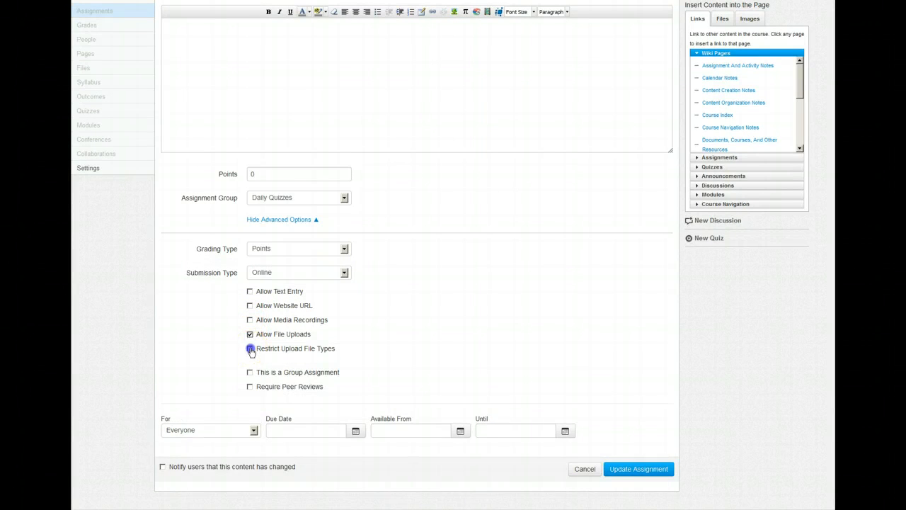
click(251, 350)
scroll(425, 312, down, 2)
click(333, 312)
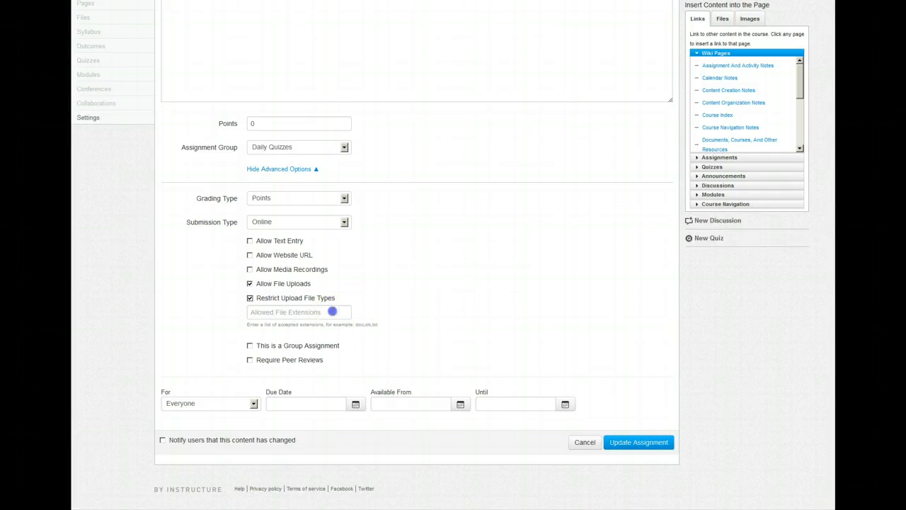
text(doc doc)
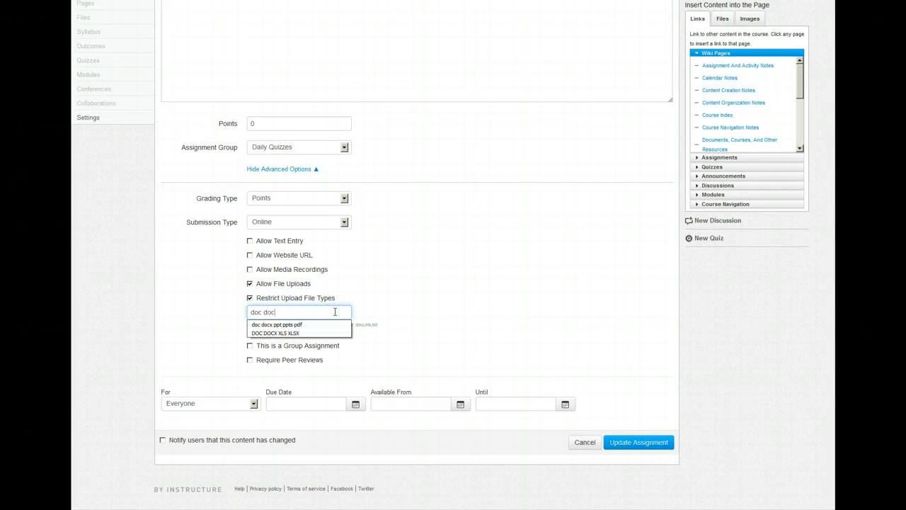
text(x ppt)
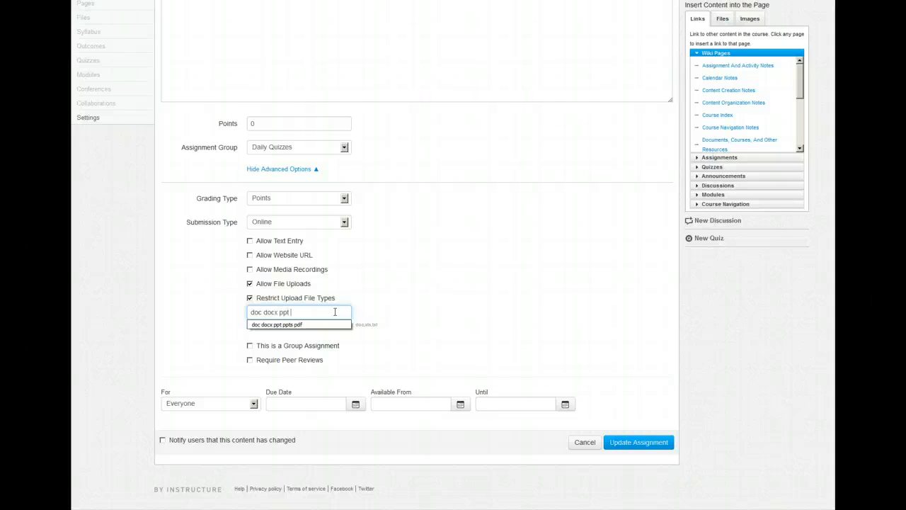
text( pptx pdf)
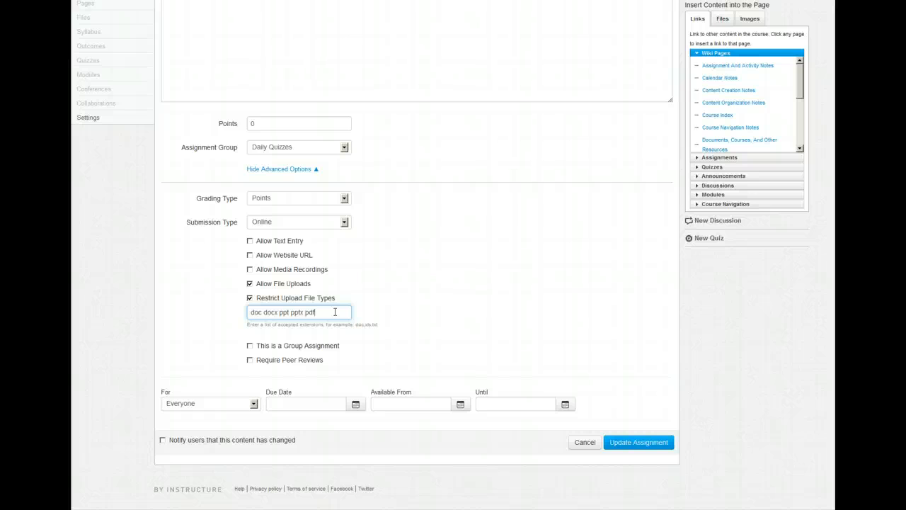
click(445, 309)
click(397, 321)
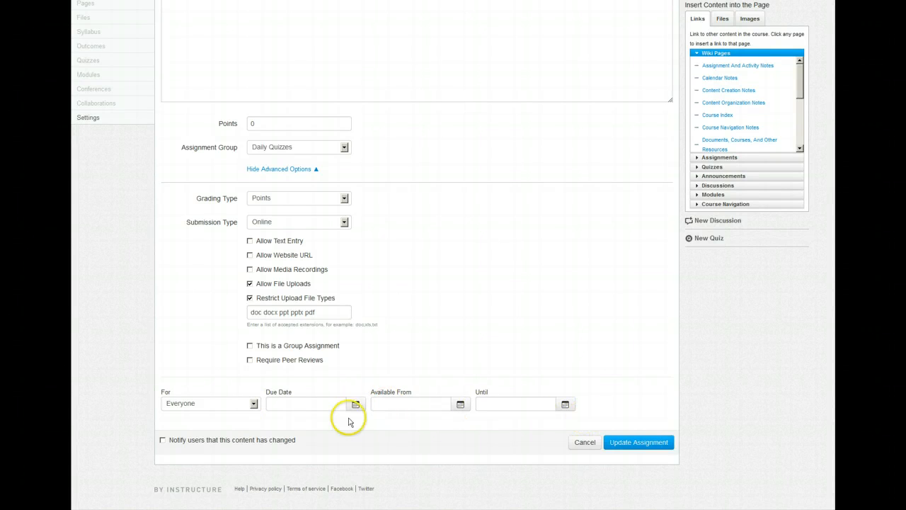
click(645, 448)
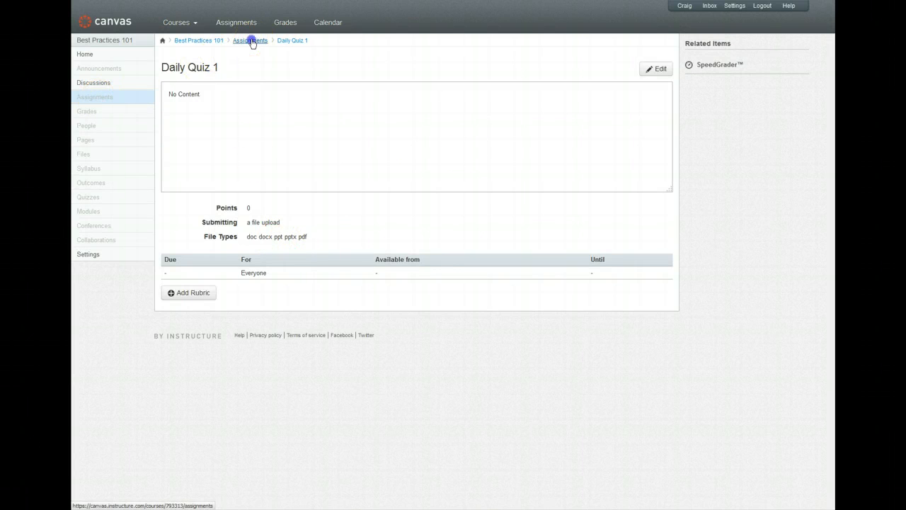
Return to the assignments list, then open the course gradebook and examine the warning on the Daily Quiz 1 column.
click(250, 41)
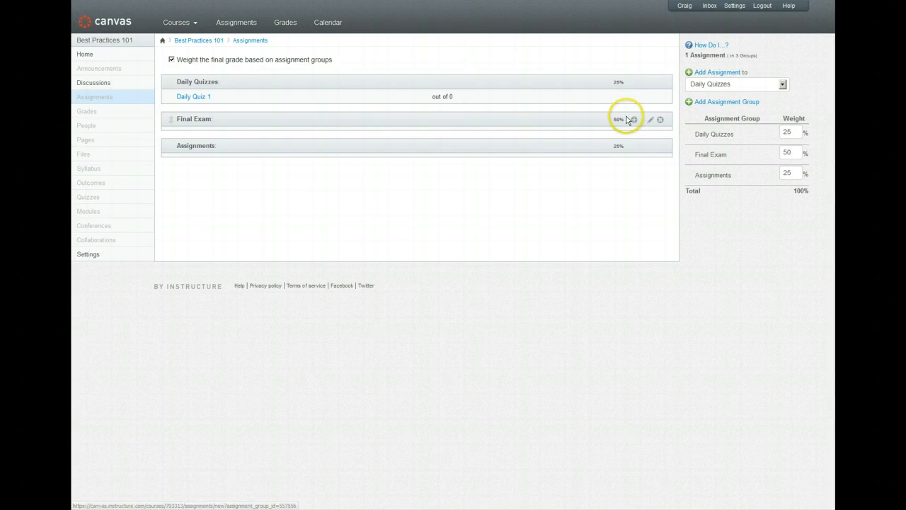
click(218, 144)
click(90, 112)
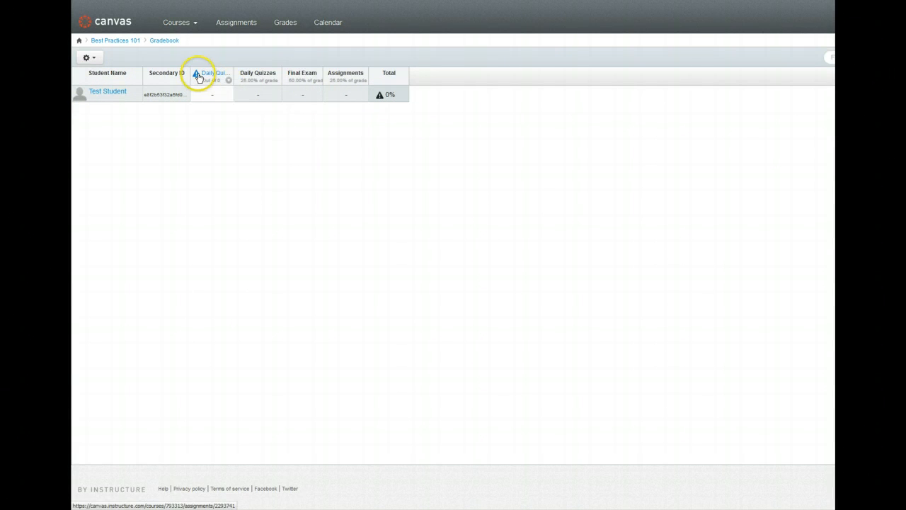
mouse_move(198, 77)
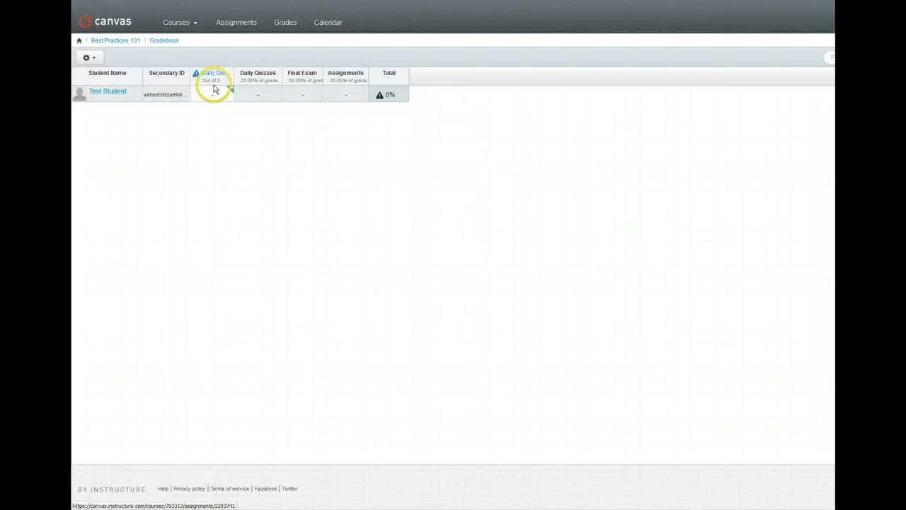
Reopen Daily Quiz 1 from the gradebook, set its points to 10, add the description "turn something in", and save.
click(217, 75)
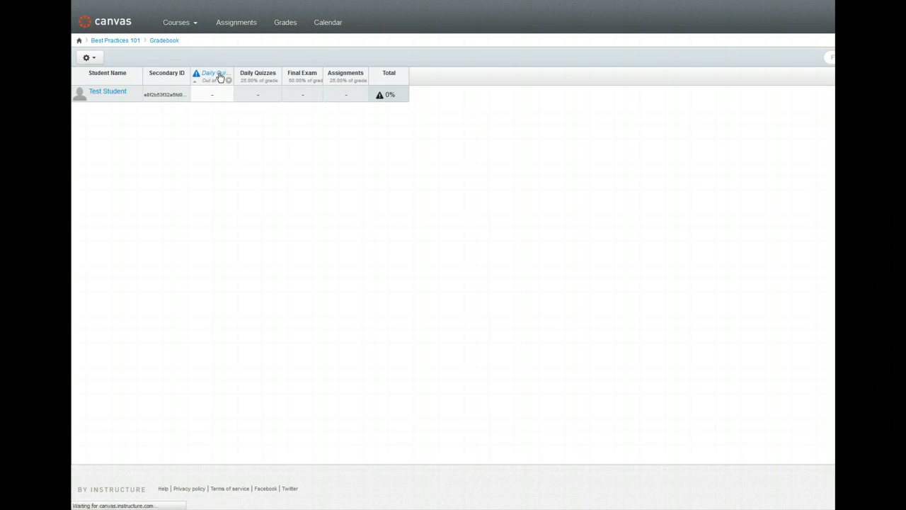
click(219, 75)
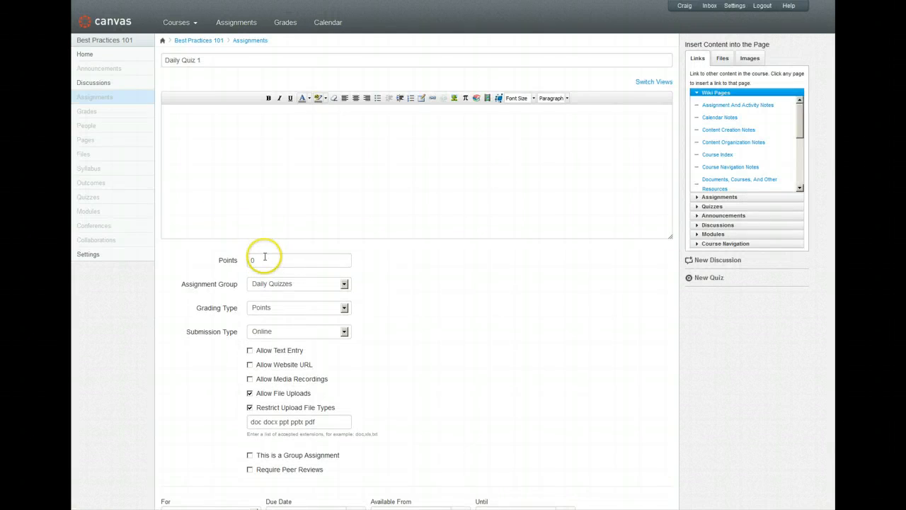
click(214, 256)
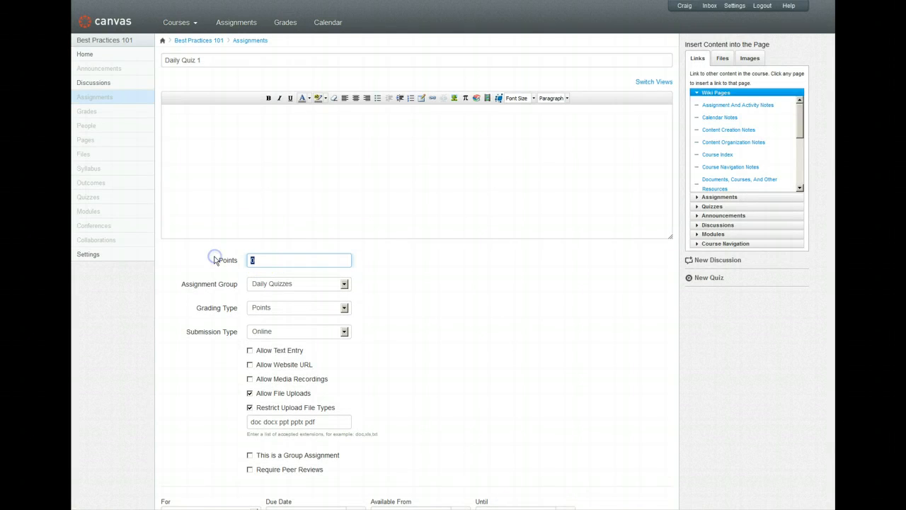
text(10)
click(260, 139)
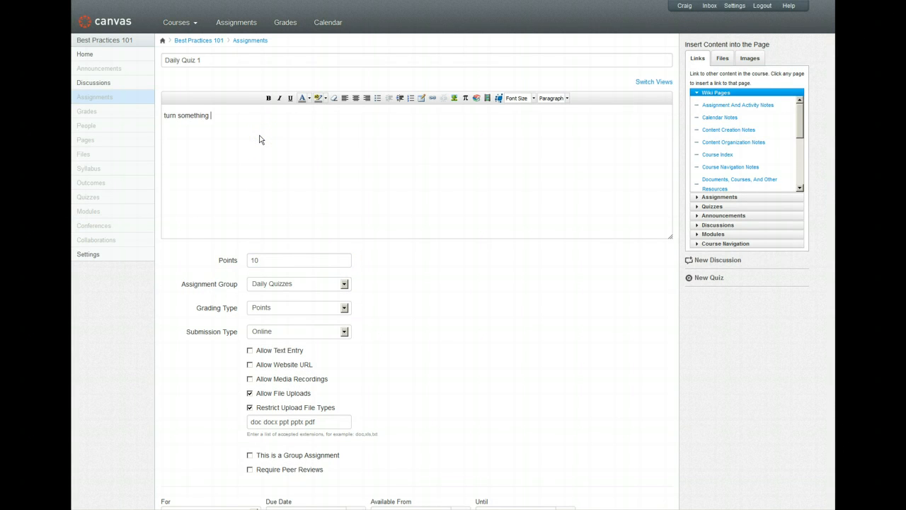
scroll(498, 334, down, 3)
click(621, 442)
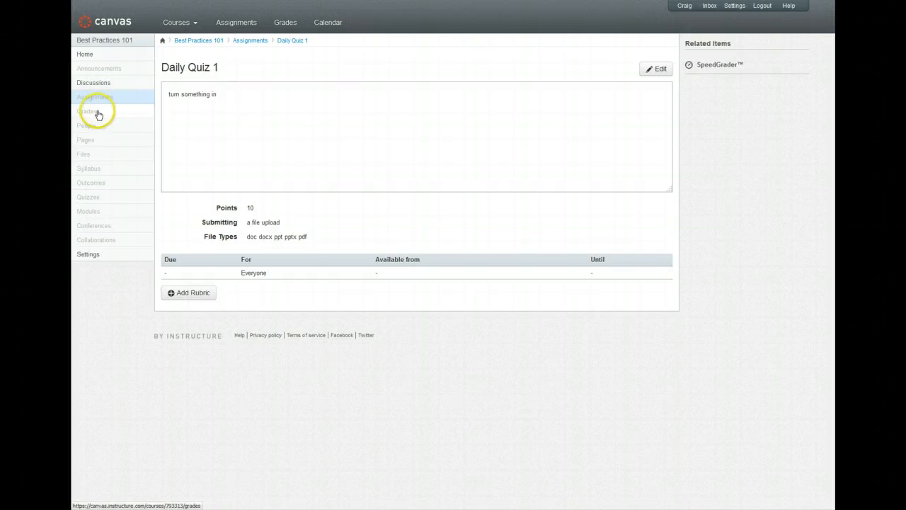
Open the gradebook and view the Test Student's submission details and comment box for Daily Quiz 1.
click(89, 111)
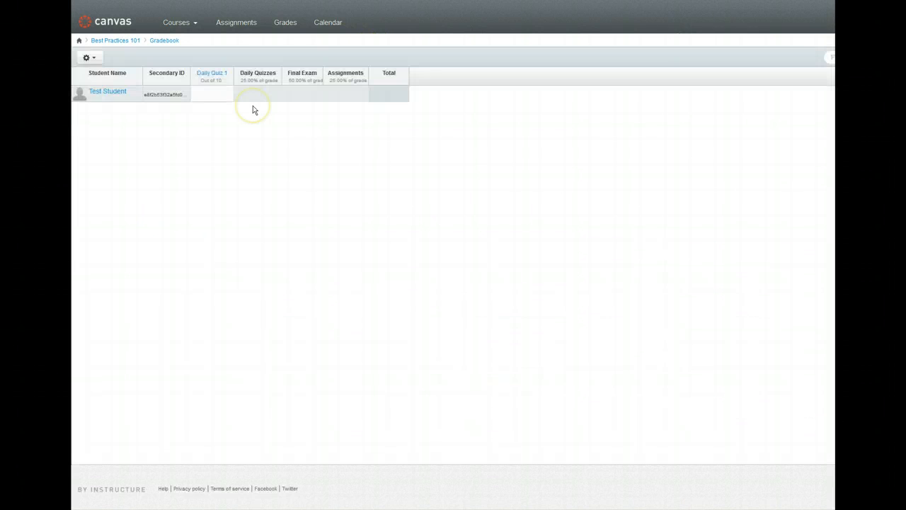
mouse_move(382, 95)
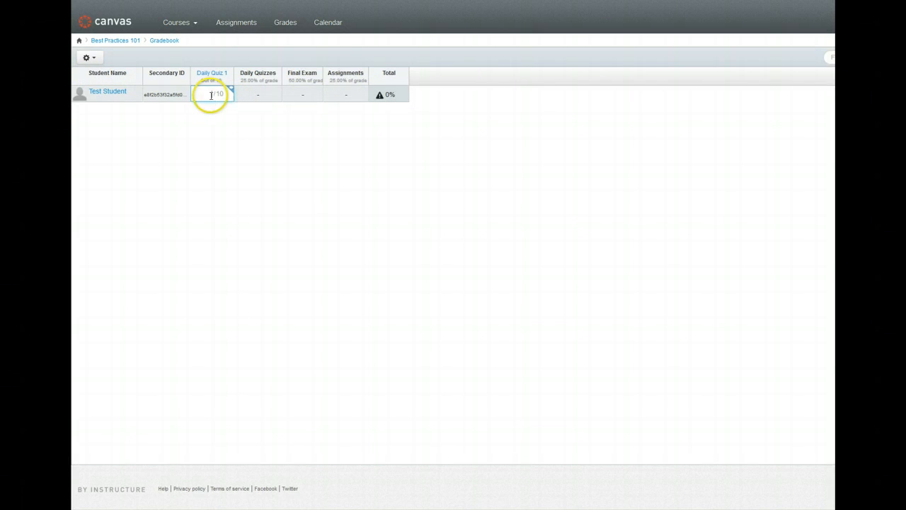
click(230, 89)
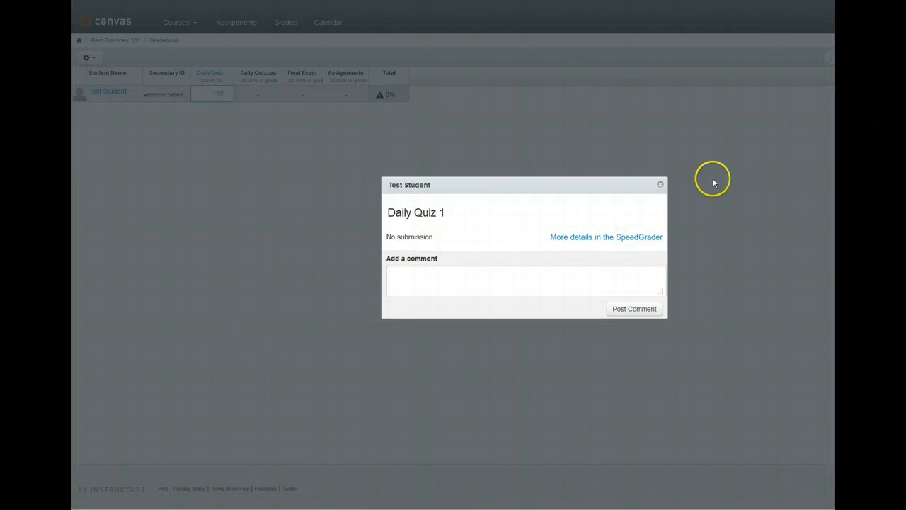
click(660, 186)
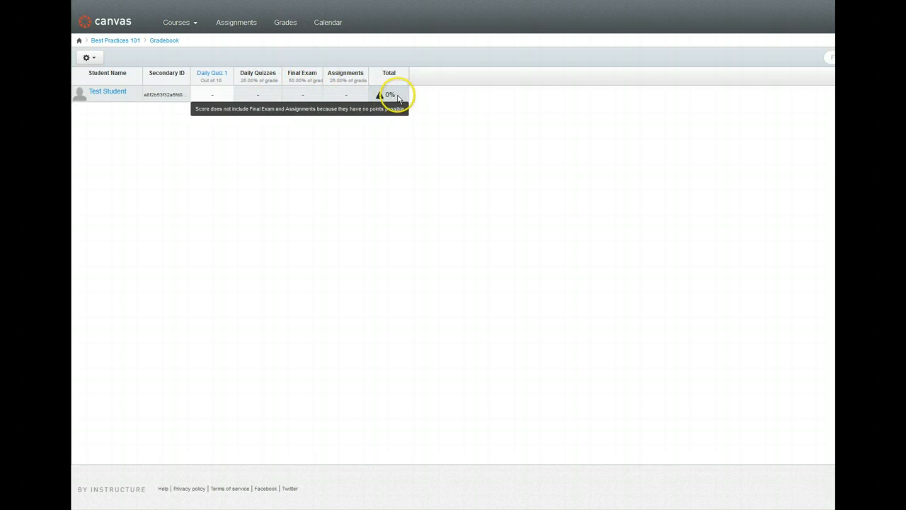
Give the Test Student a score of 10 on Daily Quiz 1 and show the gradebook's options.
click(216, 99)
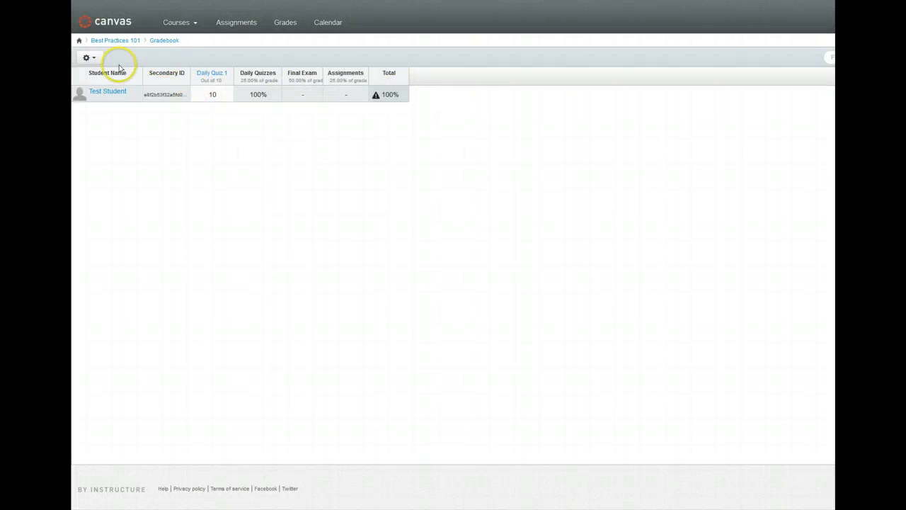
click(95, 57)
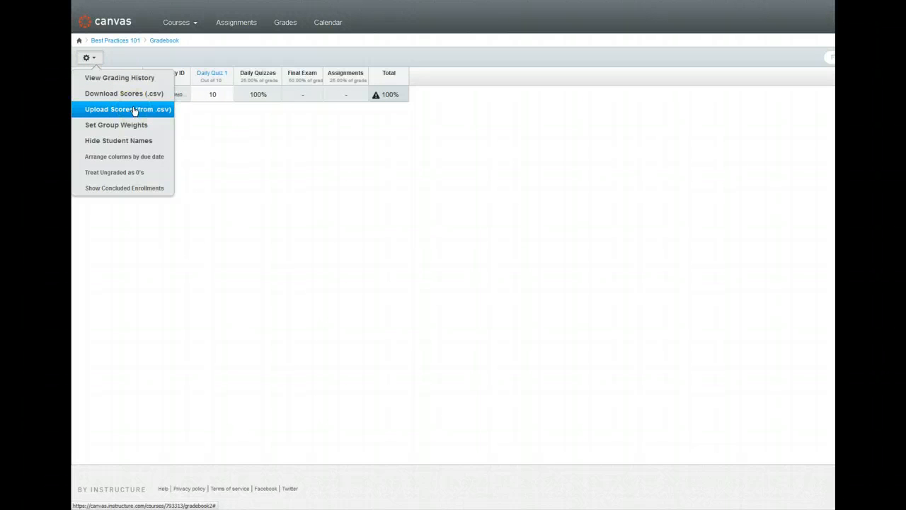
Leave the gradebook for the course's People page and open the enrolled teacher's profile.
click(118, 43)
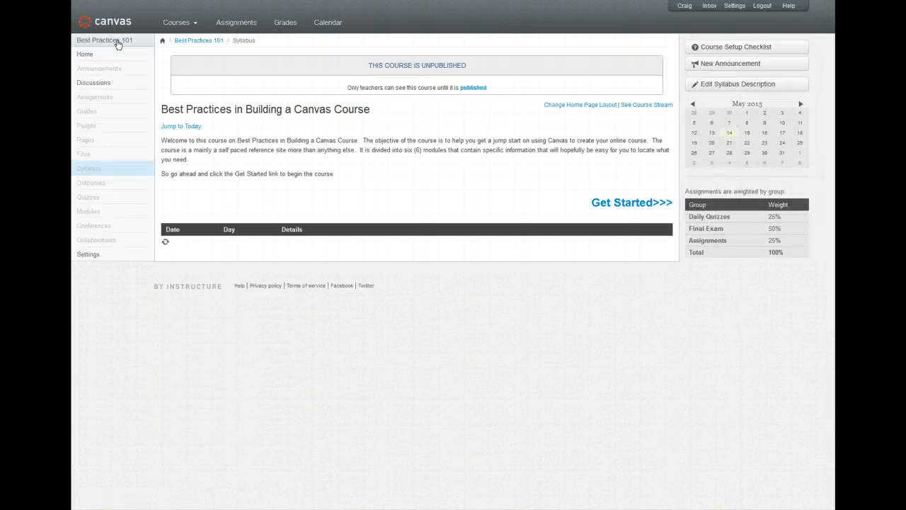
click(80, 127)
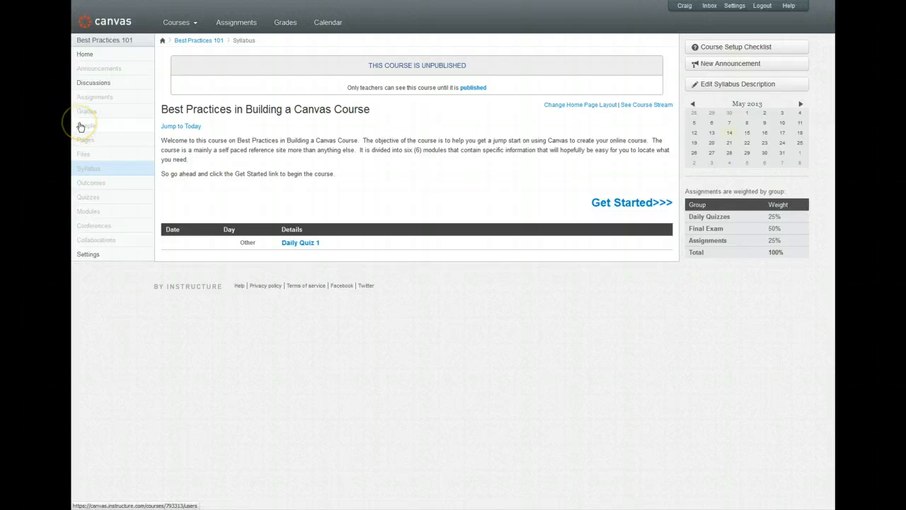
click(80, 126)
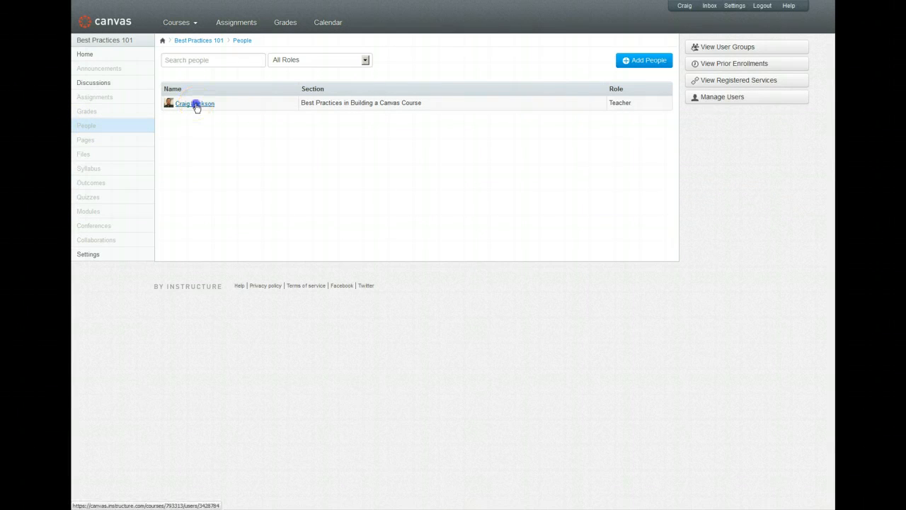
click(197, 106)
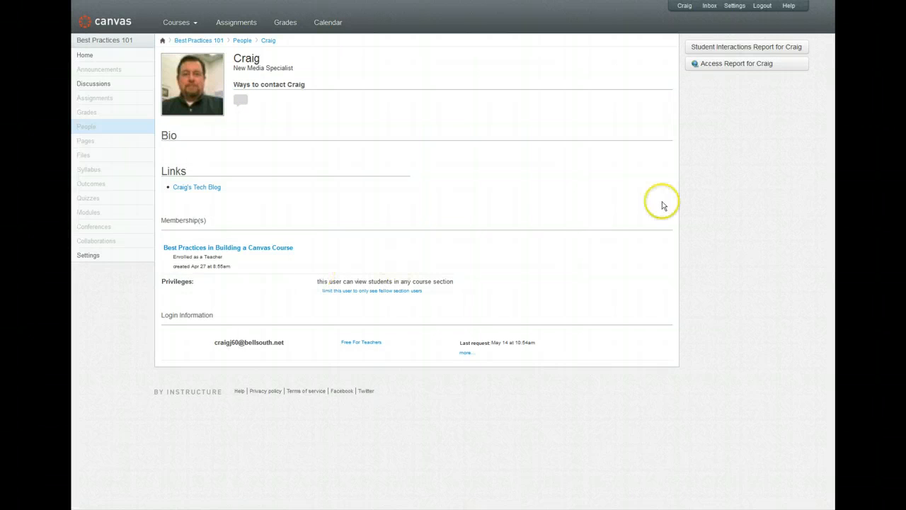
View the teacher's access report and student interactions report, returning to the profile after each.
click(727, 66)
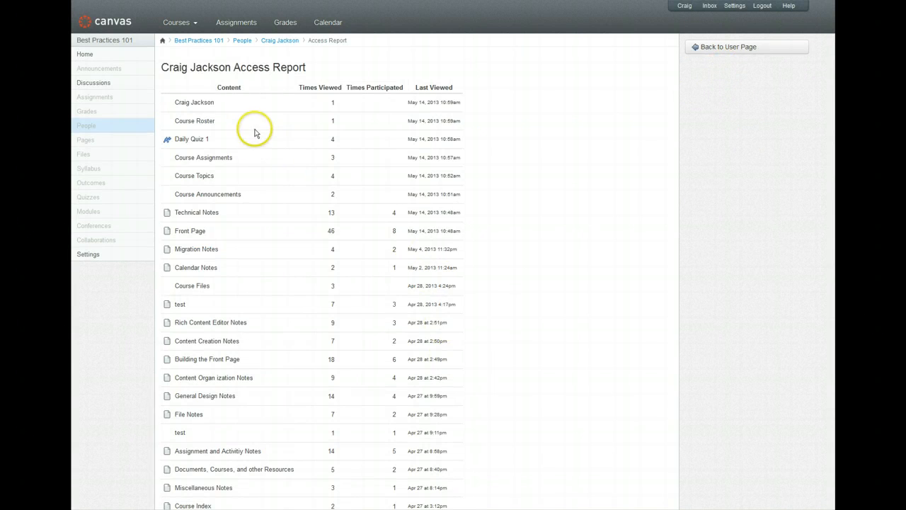
scroll(268, 339, down, 2)
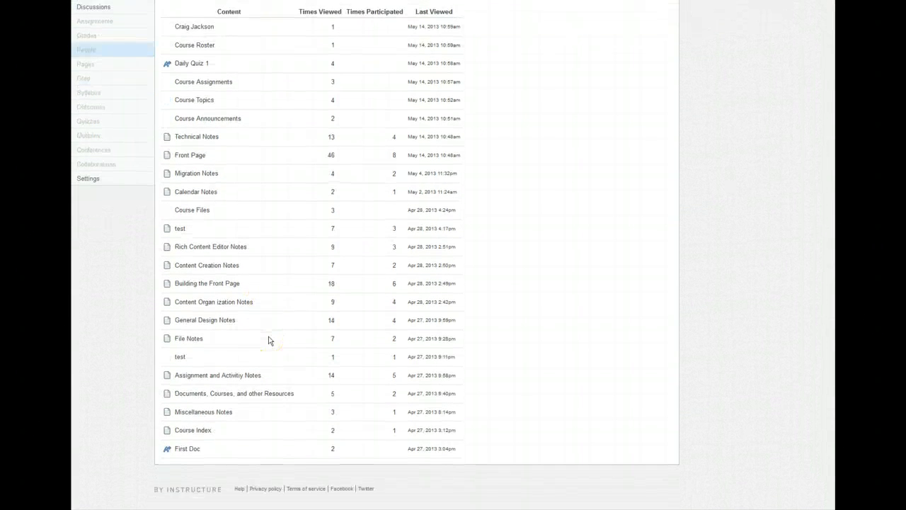
scroll(268, 340, up, 2)
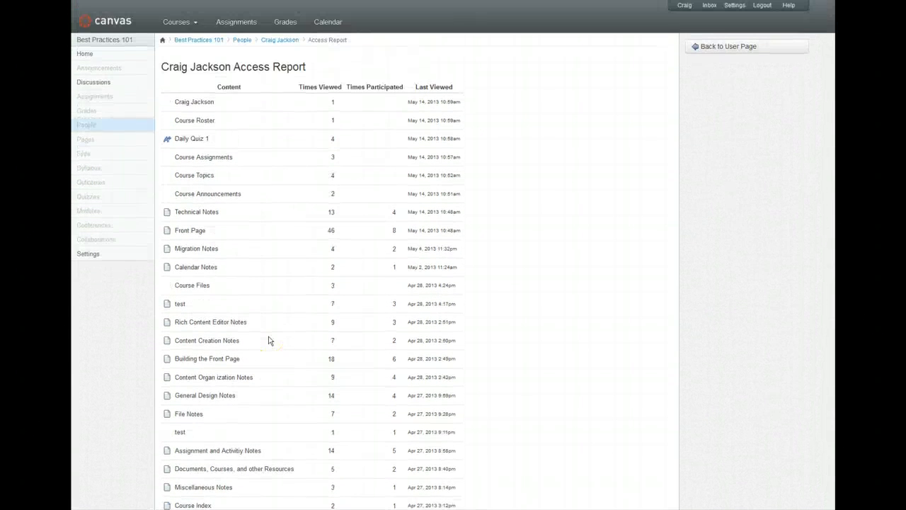
click(731, 53)
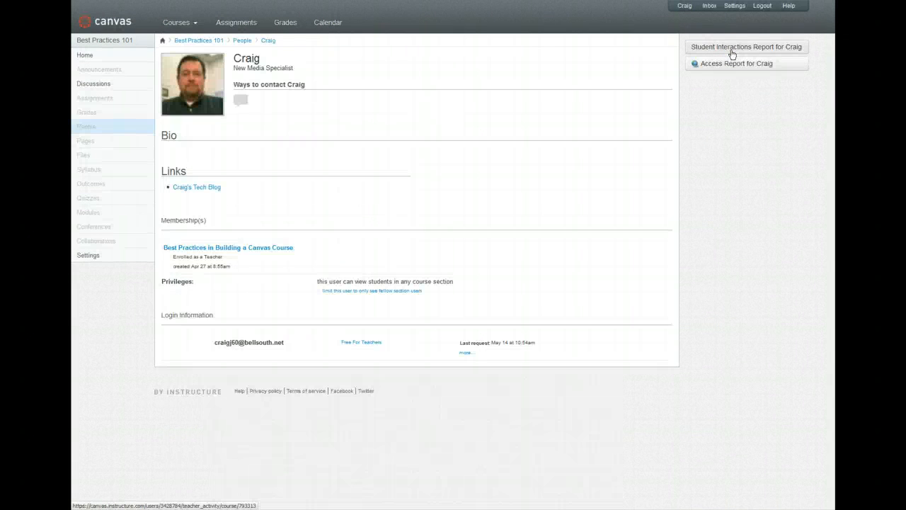
click(784, 50)
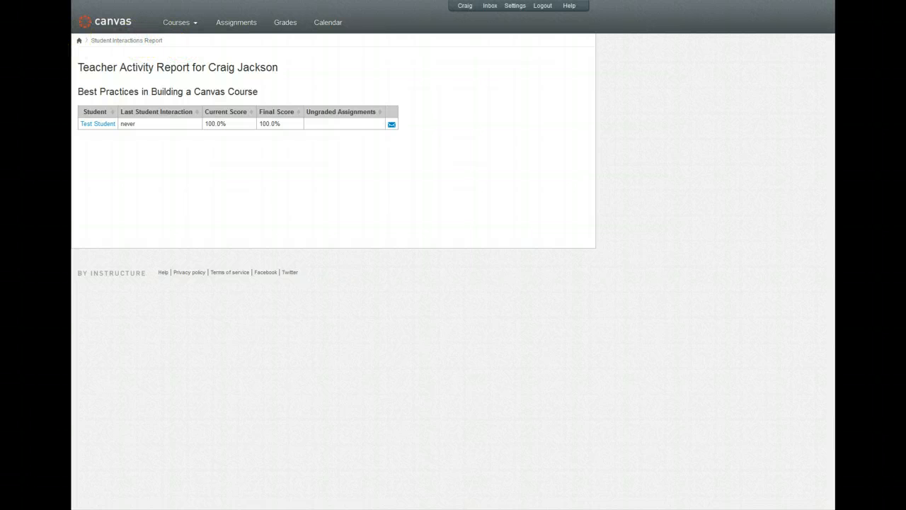
key(alt+Left)
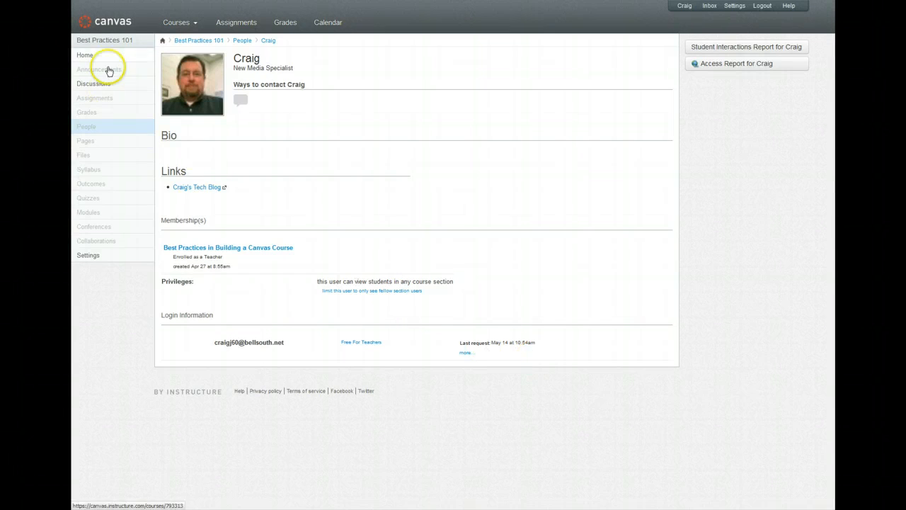
Open the course's wiki pages and create a page named "new page".
click(82, 143)
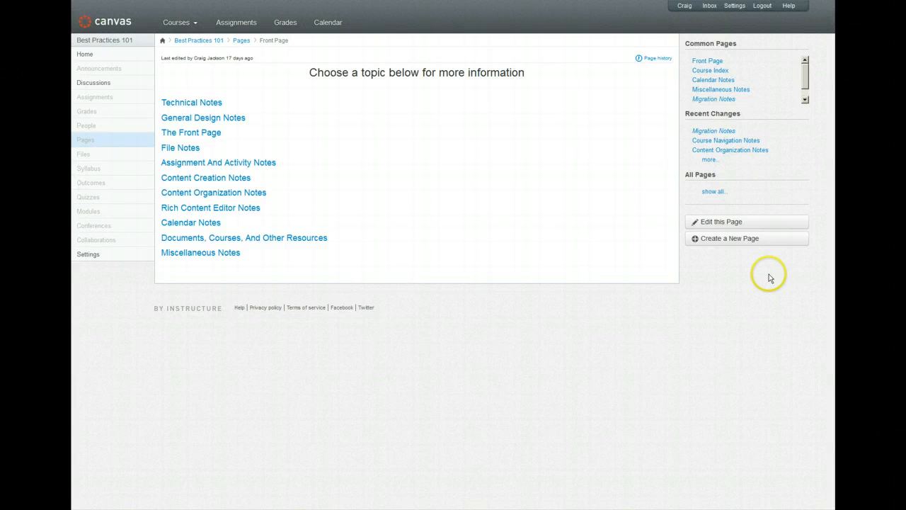
click(724, 240)
click(720, 255)
text(new page)
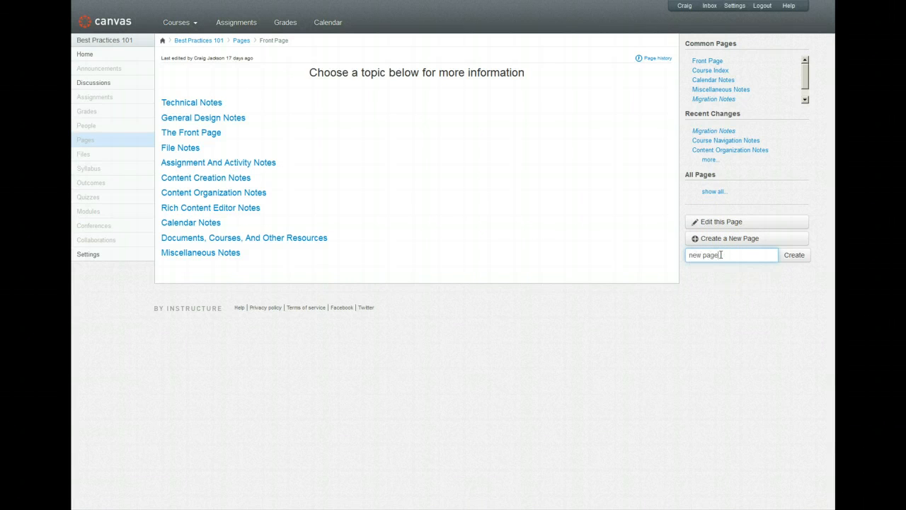
click(793, 255)
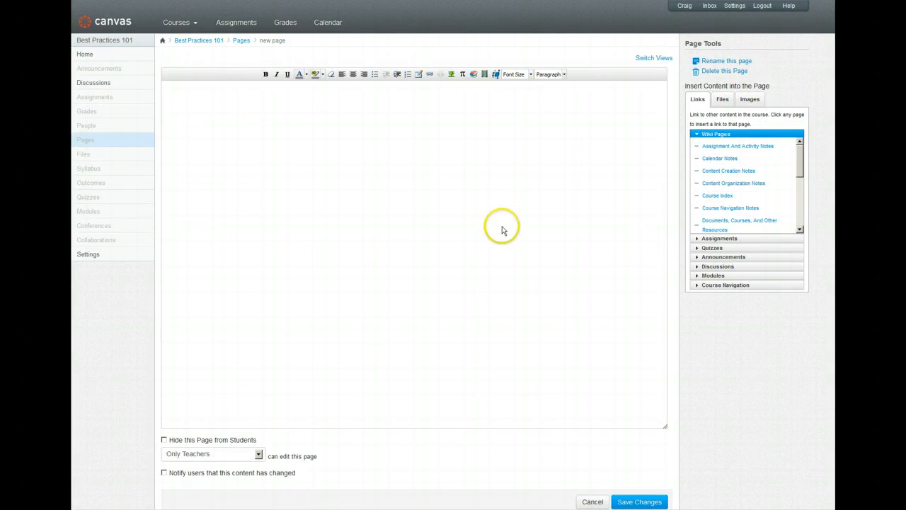
Enter "test of RTE" in the page body and insert a link to the course file Advanced Celly Commands.pdf below it.
click(251, 123)
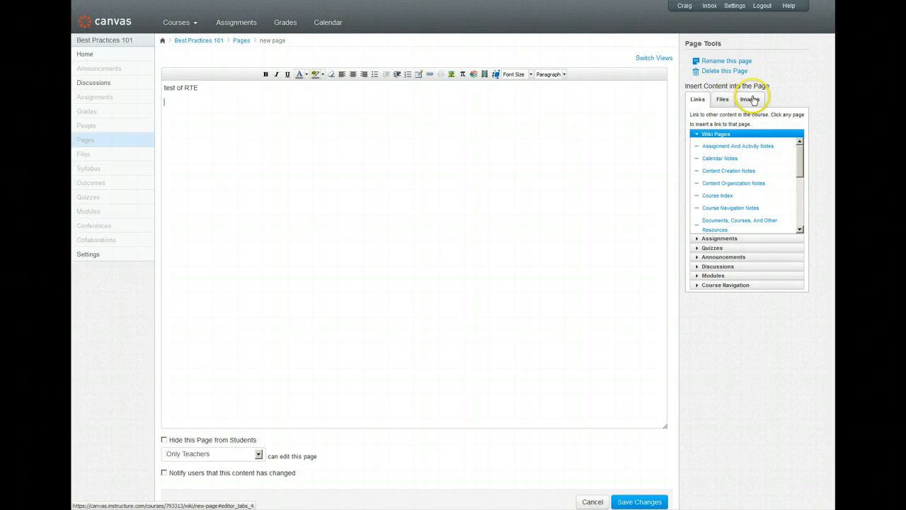
click(722, 100)
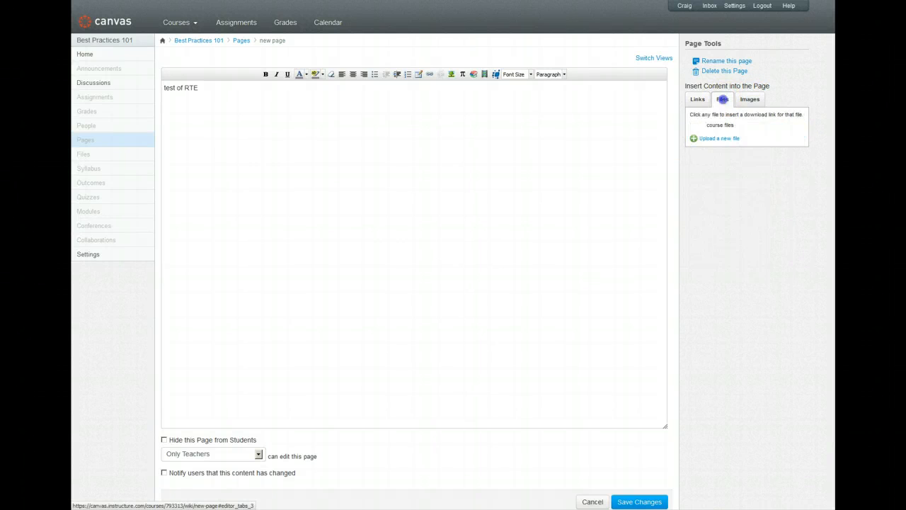
click(694, 125)
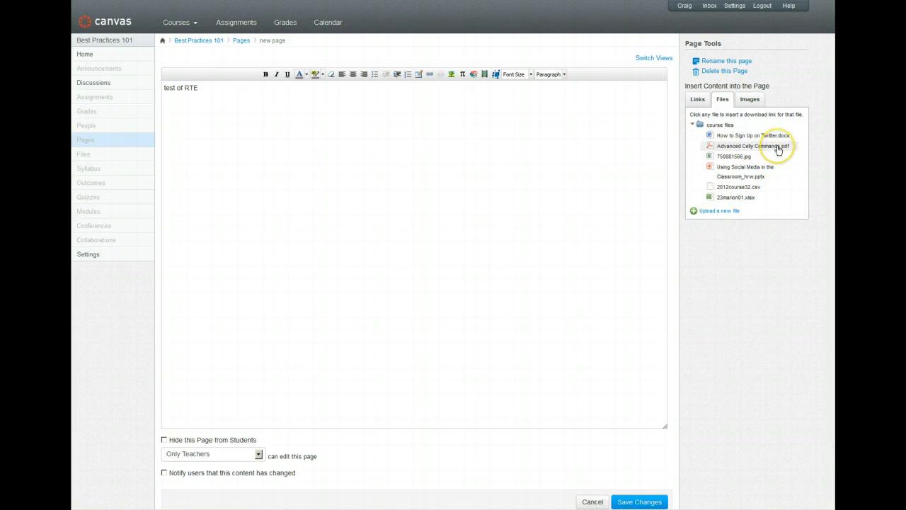
click(779, 148)
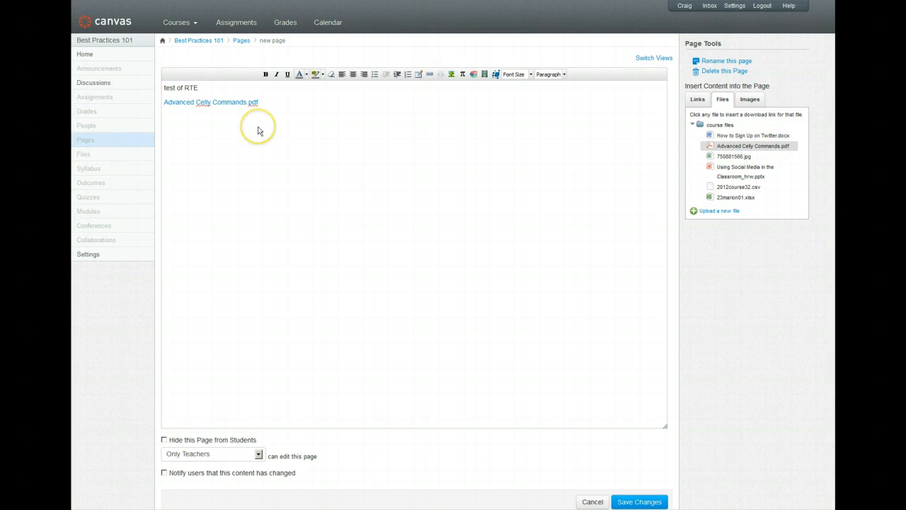
Embed the course image 750881566.jpg on a new line below the PDF link.
click(465, 100)
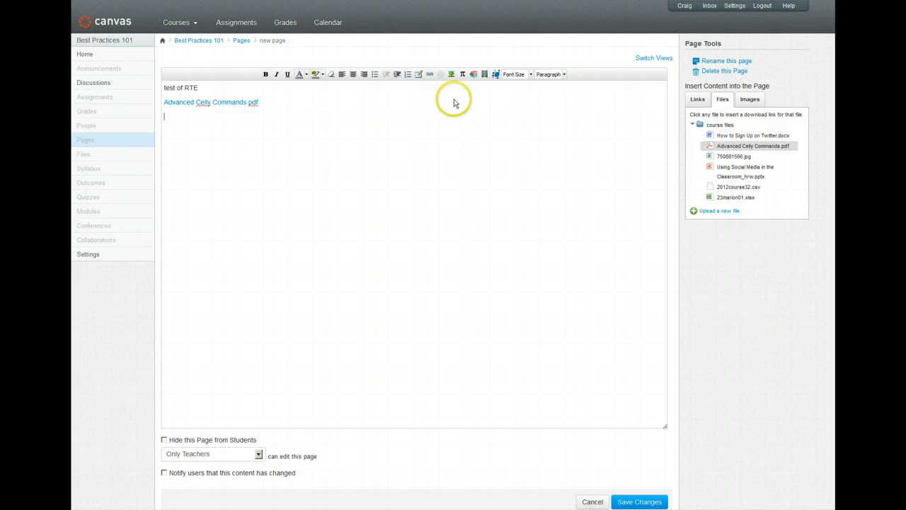
click(752, 99)
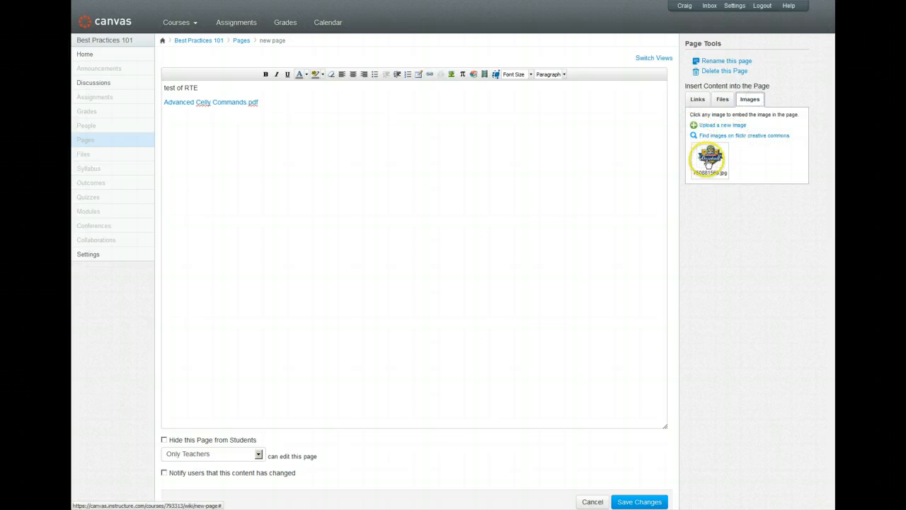
drag(720, 165, 210, 172)
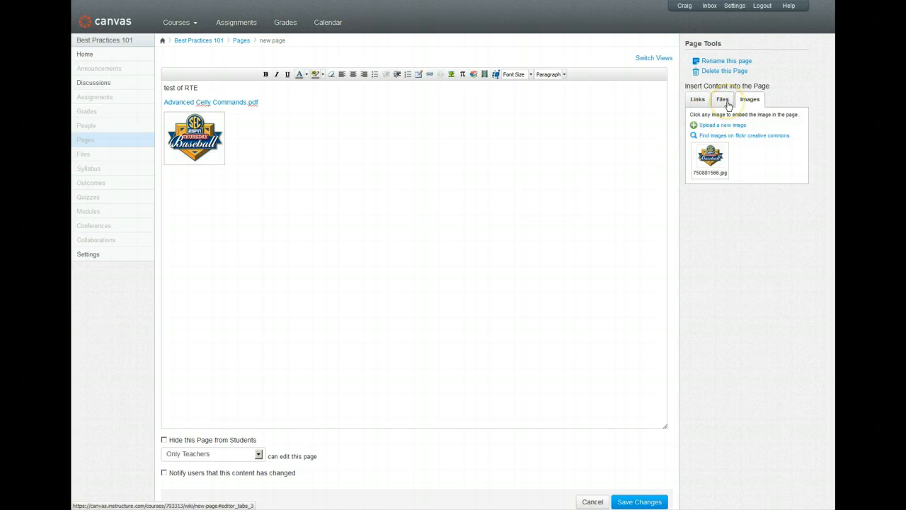
Show the available course content links, go over the hide and notify options, and save the new page.
click(698, 100)
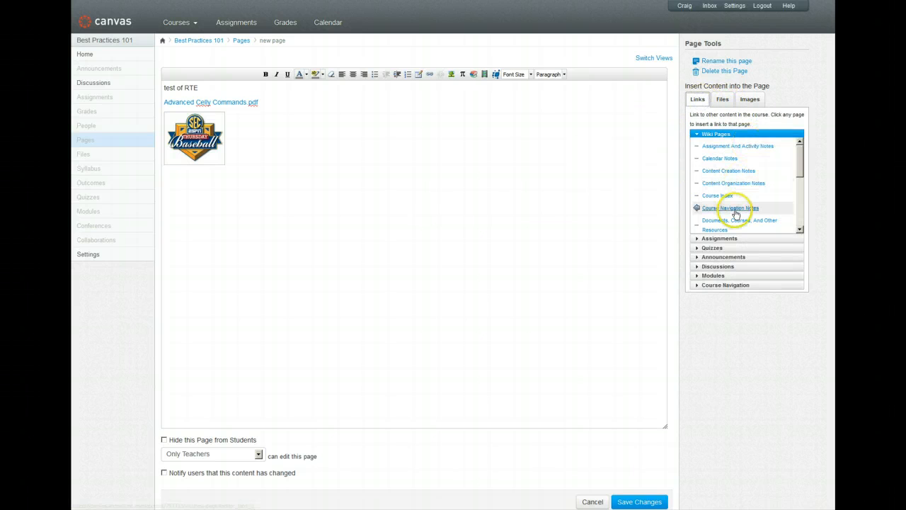
click(287, 235)
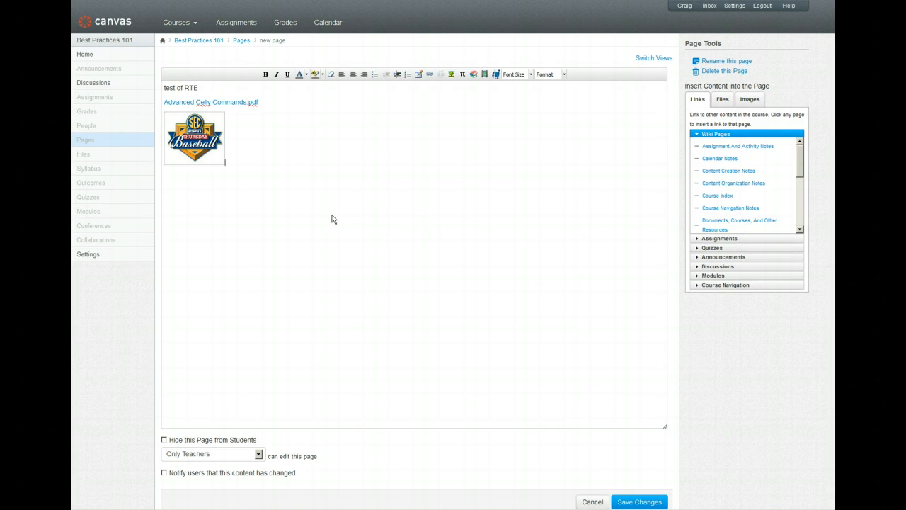
click(164, 440)
click(163, 473)
click(640, 502)
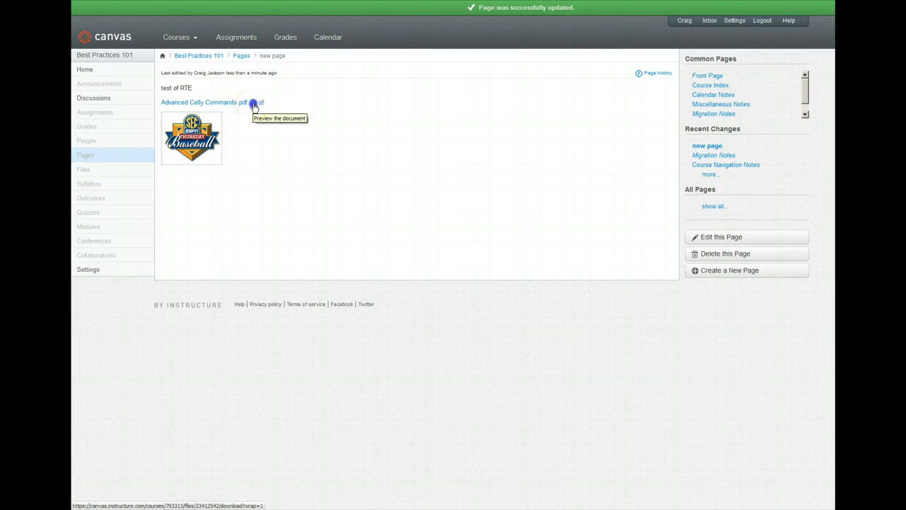
Preview Advanced Celly Commands.pdf within the page, view it full screen, and return to the inline preview.
click(253, 103)
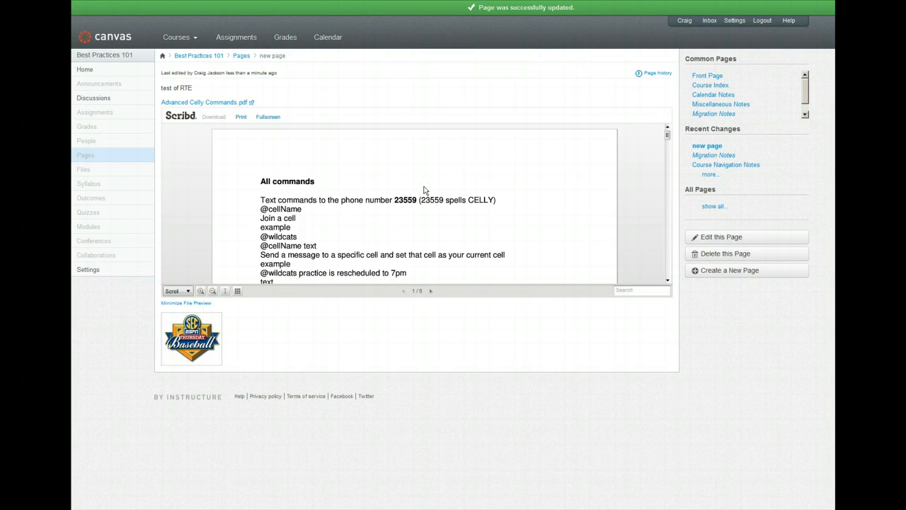
click(265, 121)
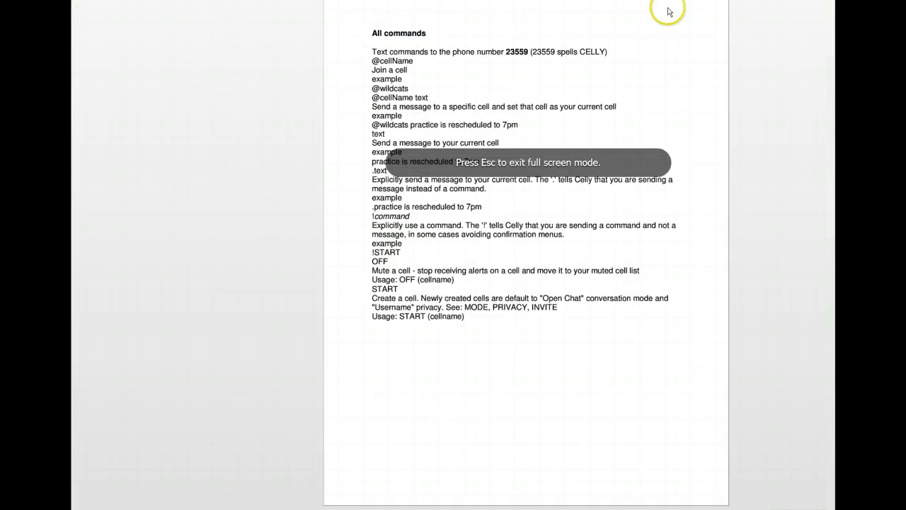
key(Escape)
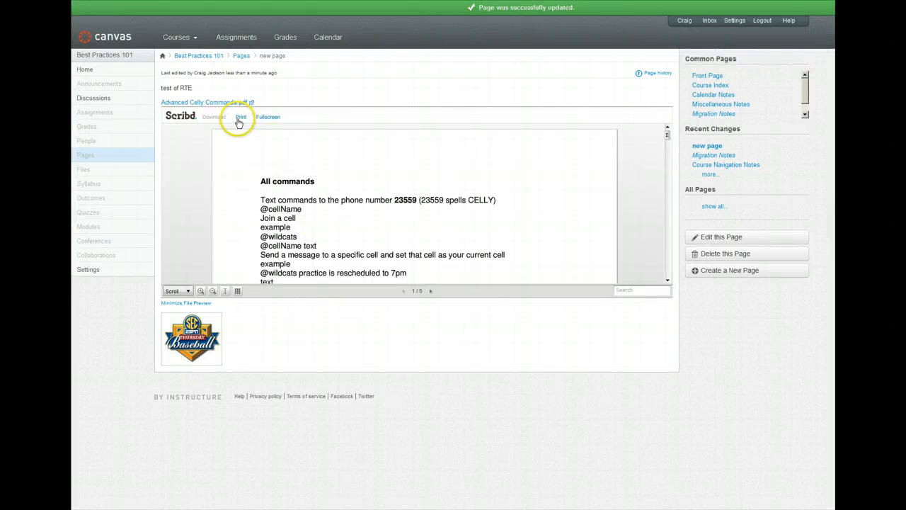
click(213, 119)
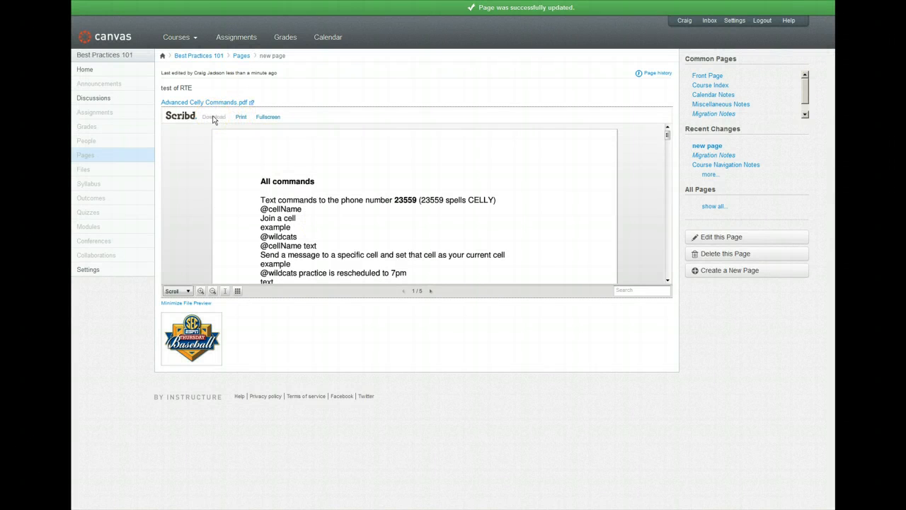
Switch the PDF preview to Book view and page forward to the last spread.
click(178, 290)
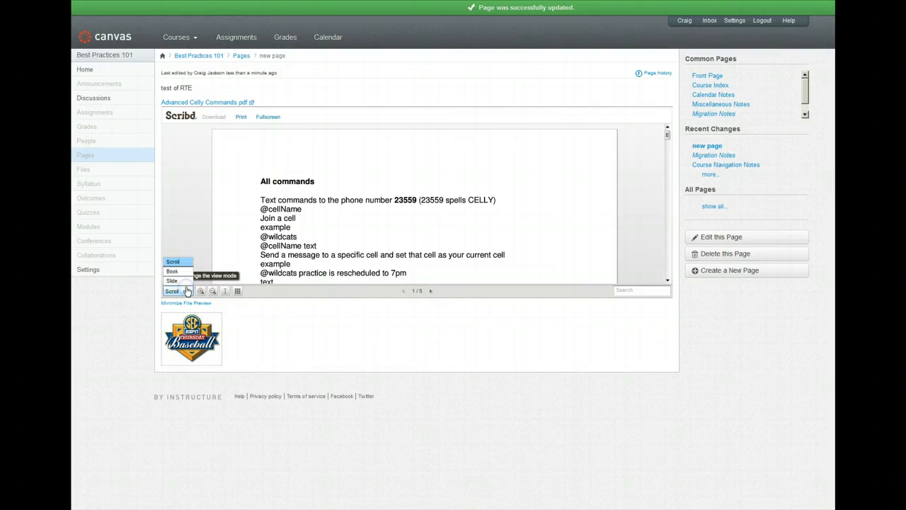
click(181, 273)
click(489, 243)
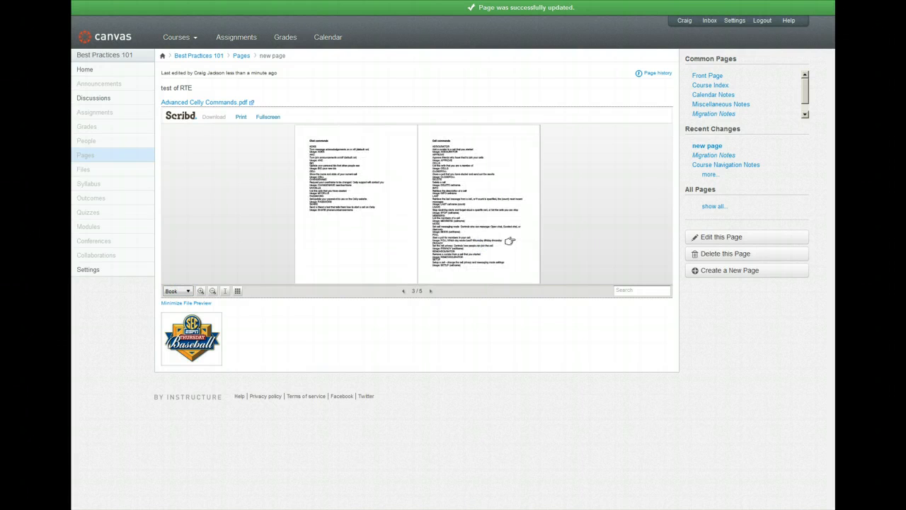
click(510, 241)
Switch the PDF preview to Slide view and go back two pages.
click(182, 291)
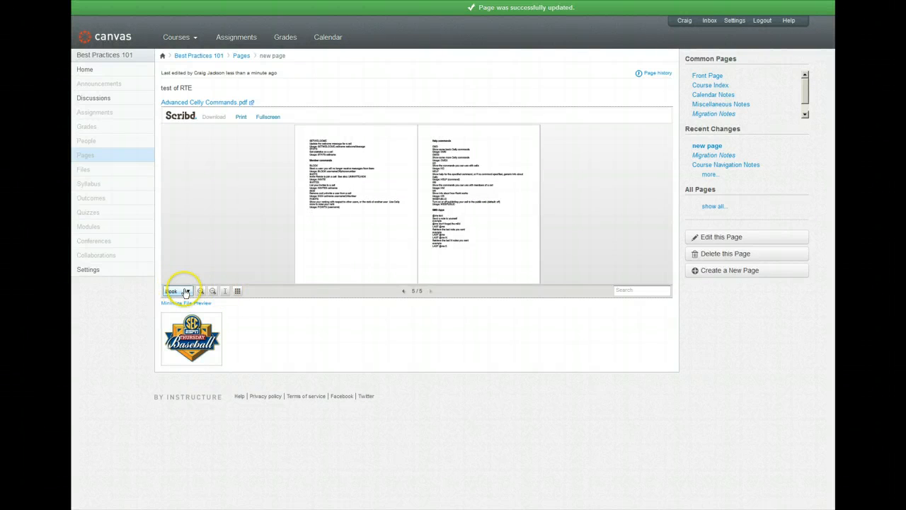
click(180, 280)
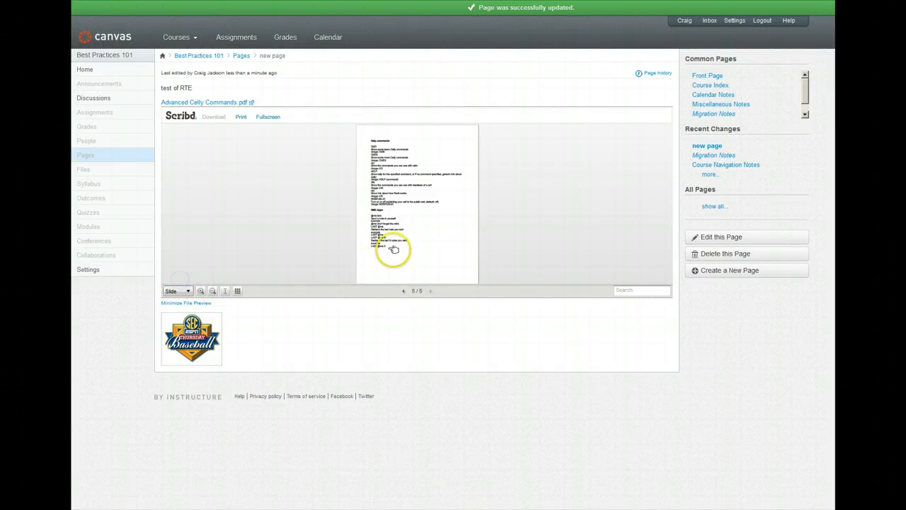
click(405, 291)
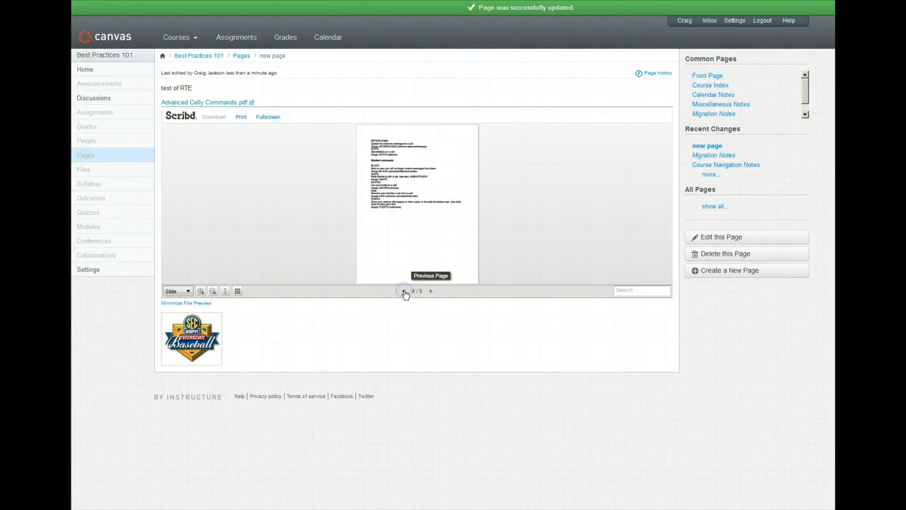
click(404, 291)
Set the PDF preview back to Scroll view and minimize the file preview.
click(170, 292)
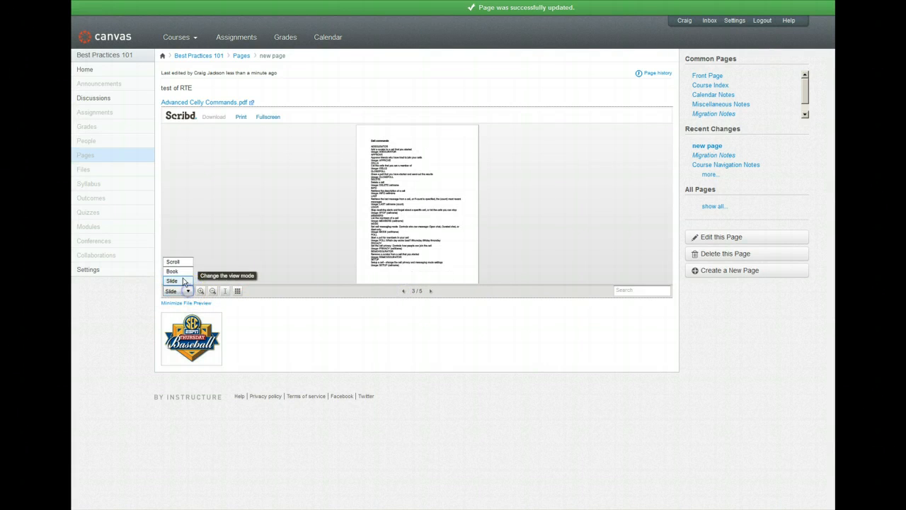
click(176, 262)
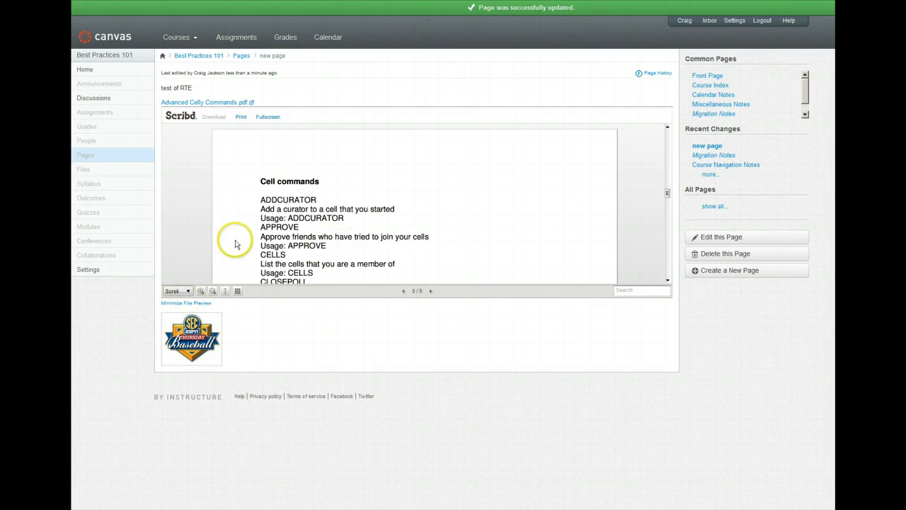
click(186, 303)
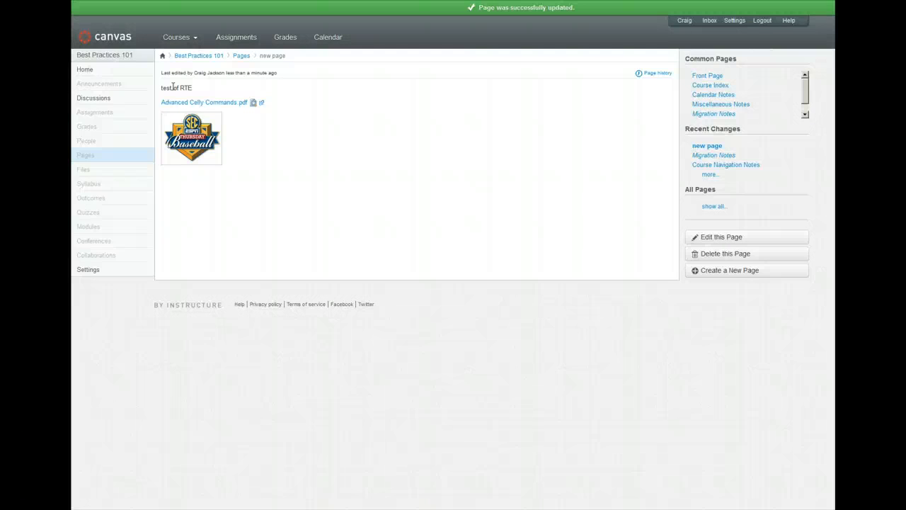
View the revision history of the new page and return to the course's wiki front page.
click(345, 157)
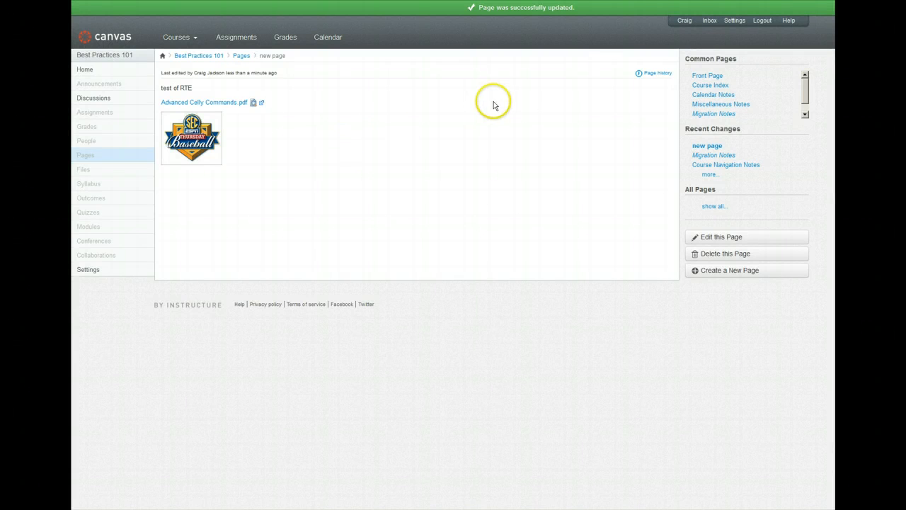
click(649, 75)
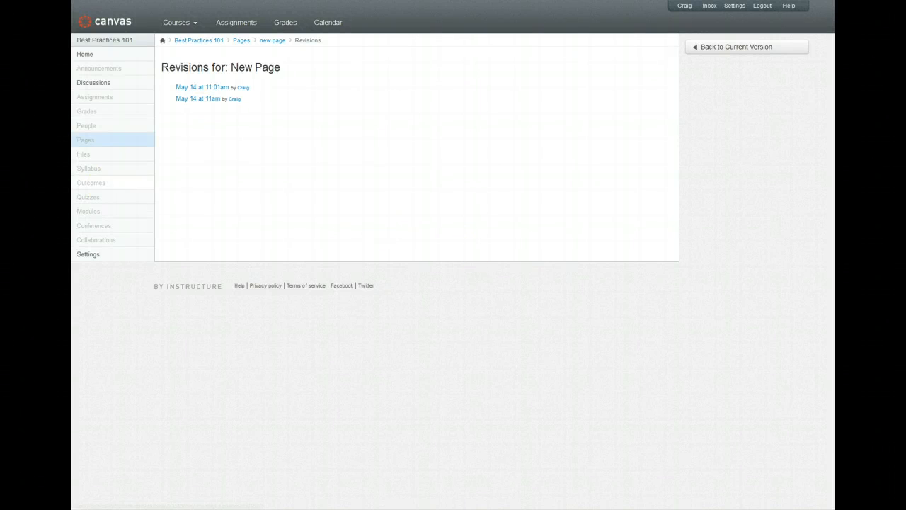
click(86, 145)
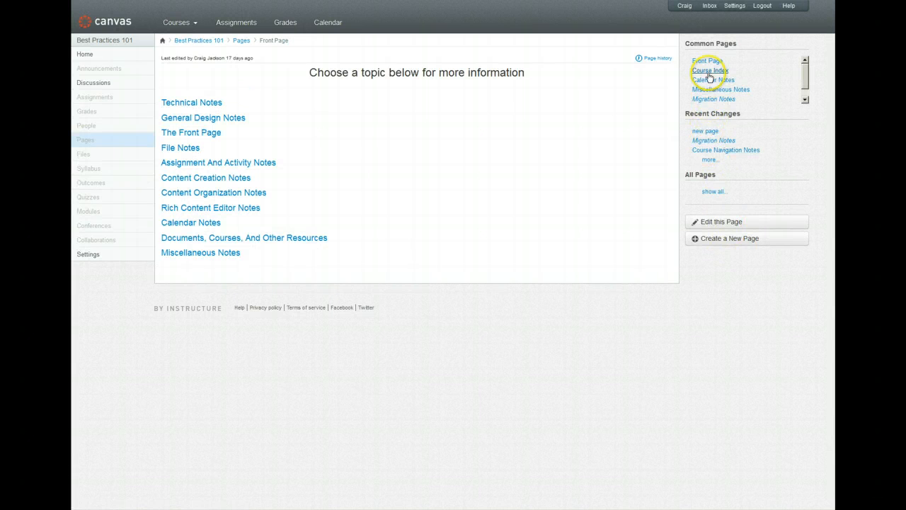
Find "new page" in the list of all course pages, open it, and delete it.
drag(805, 76, 804, 82)
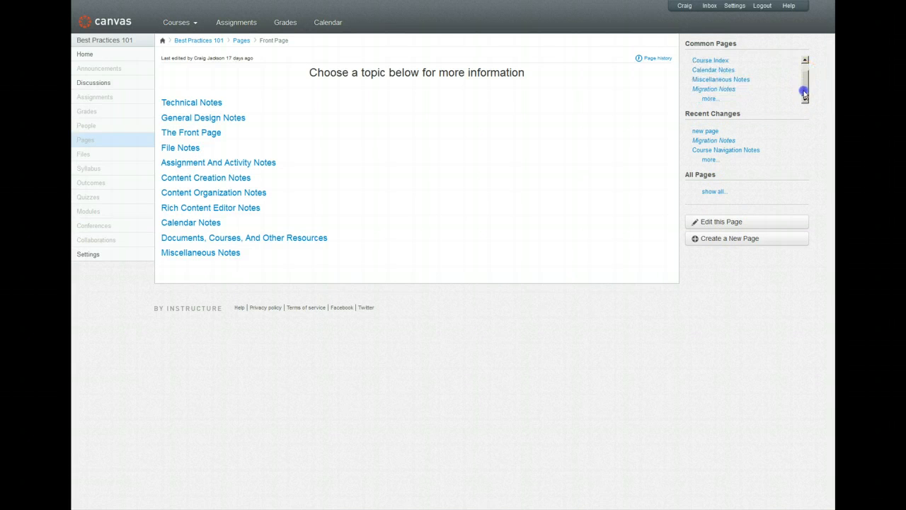
click(714, 193)
scroll(725, 219, down, 1)
scroll(726, 219, down, 3)
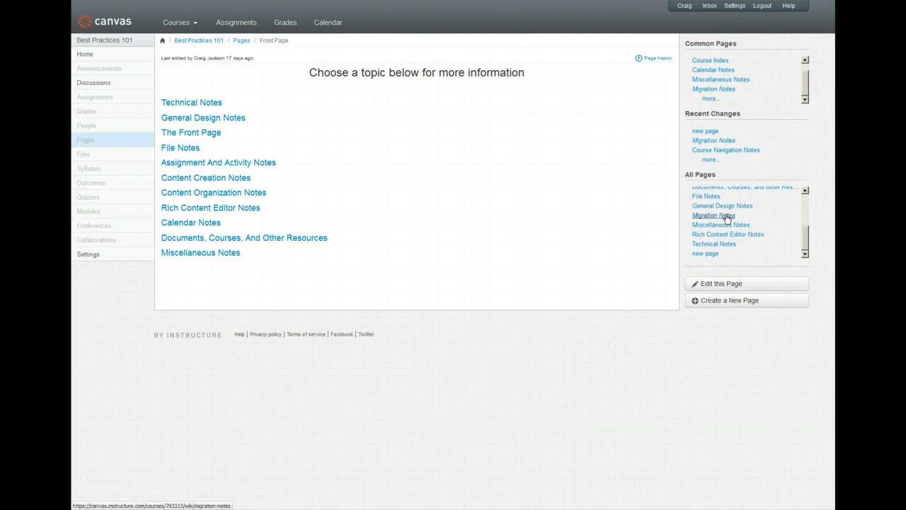
click(700, 254)
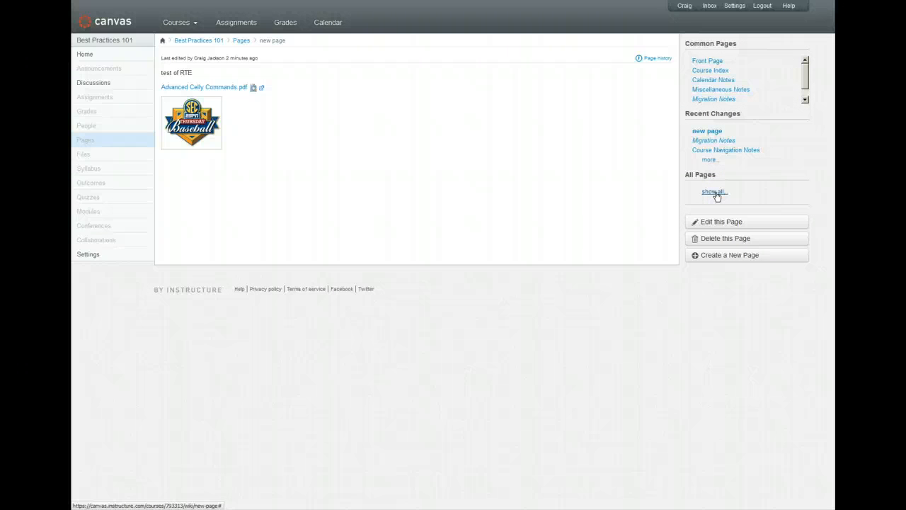
click(723, 239)
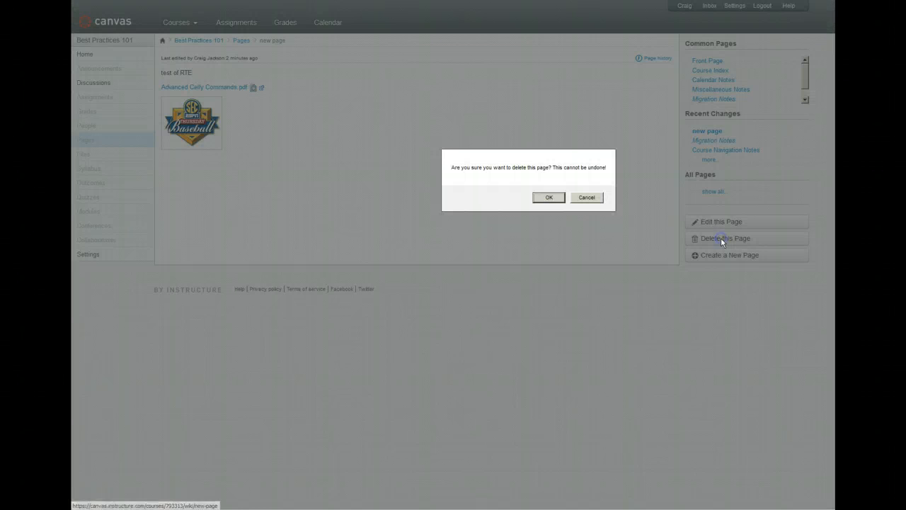
click(547, 198)
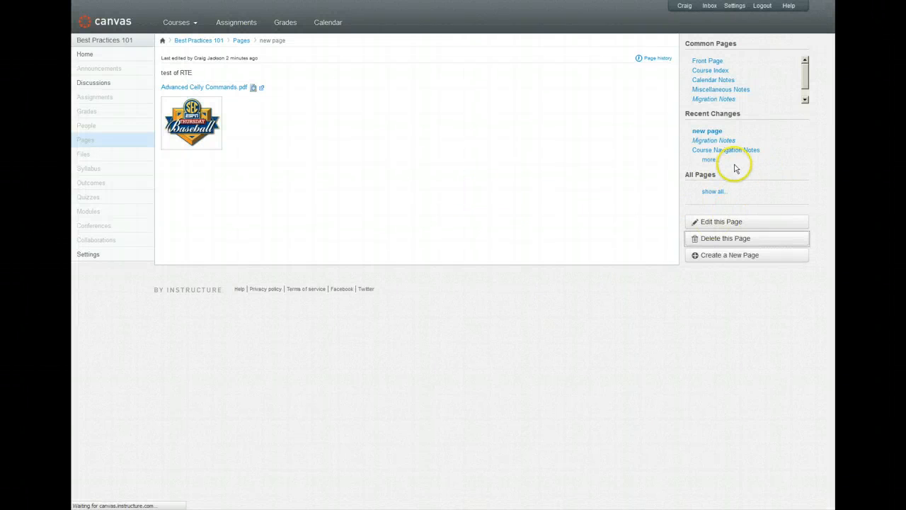
Upload the Word document "Ten Simple Steps Toward Universal Design of Online Courses" from the Documents library to the course files.
click(79, 171)
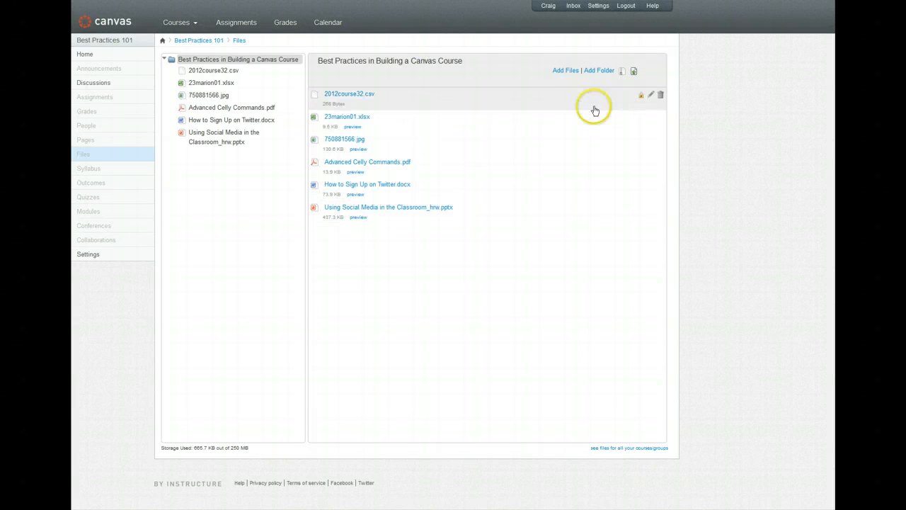
click(564, 71)
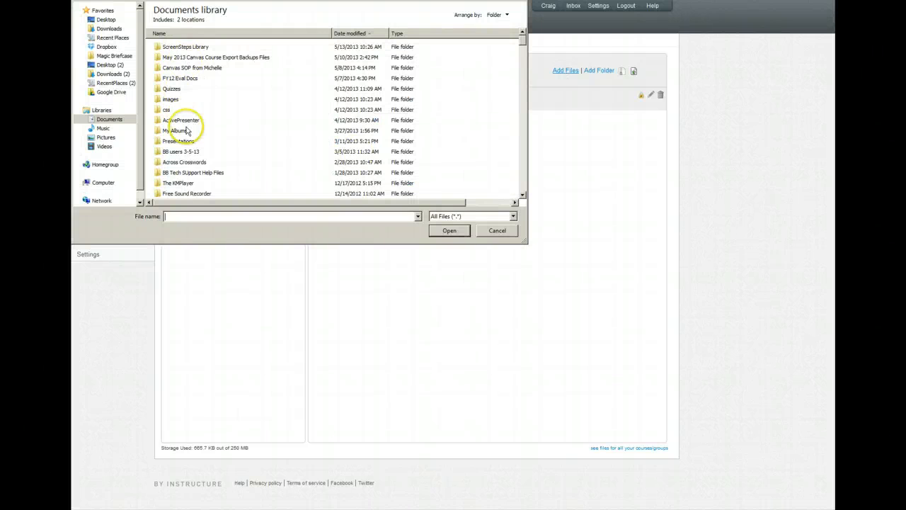
drag(521, 44, 521, 70)
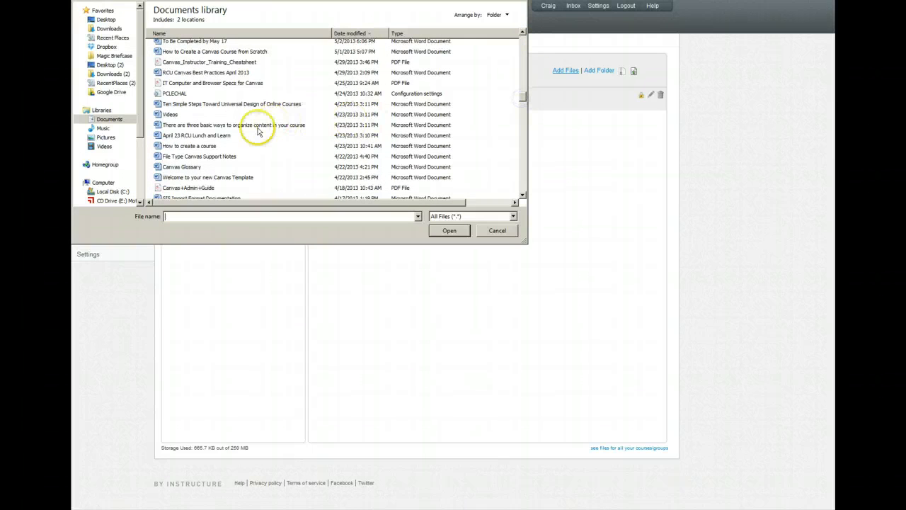
click(240, 105)
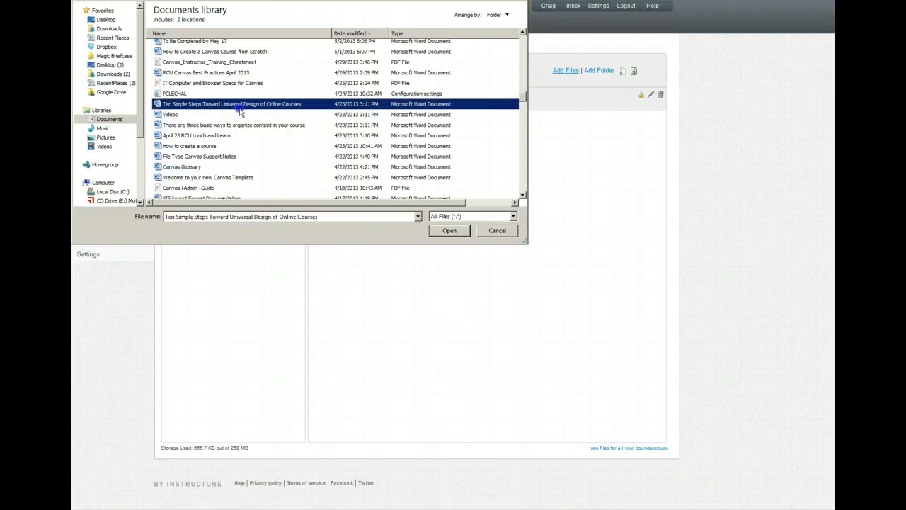
click(450, 230)
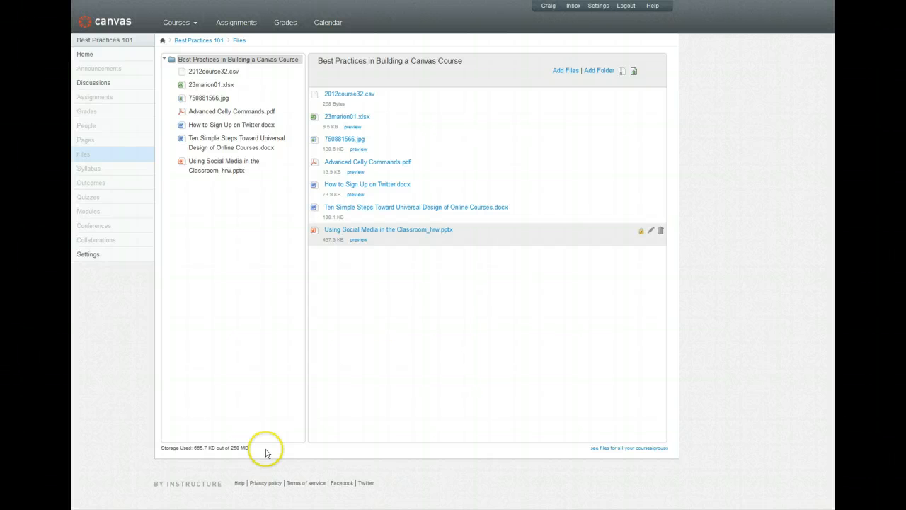
Add the 09 Canvas_Instructor_Training_Cheatsheet PDF from the Teacher Quickstart Toolkit folder to the Best Practices in Building a Canvas Course folder.
mouse_move(122, 509)
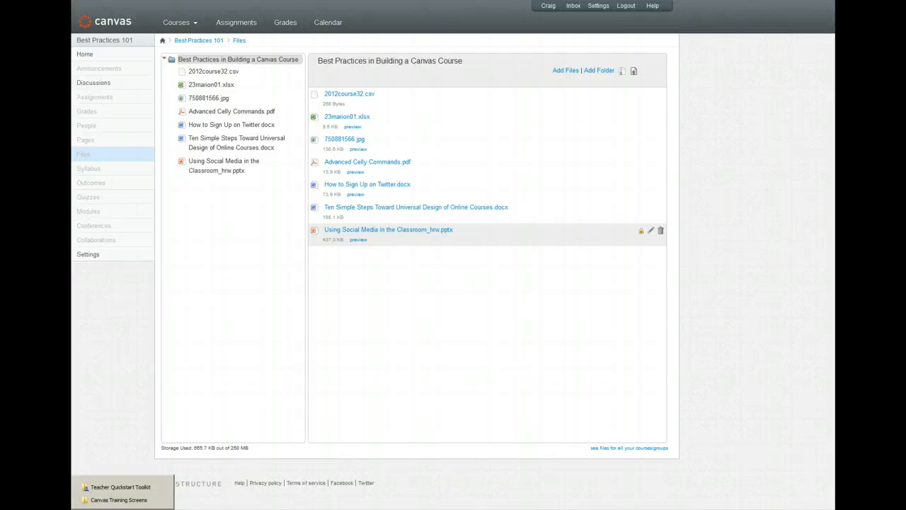
click(120, 488)
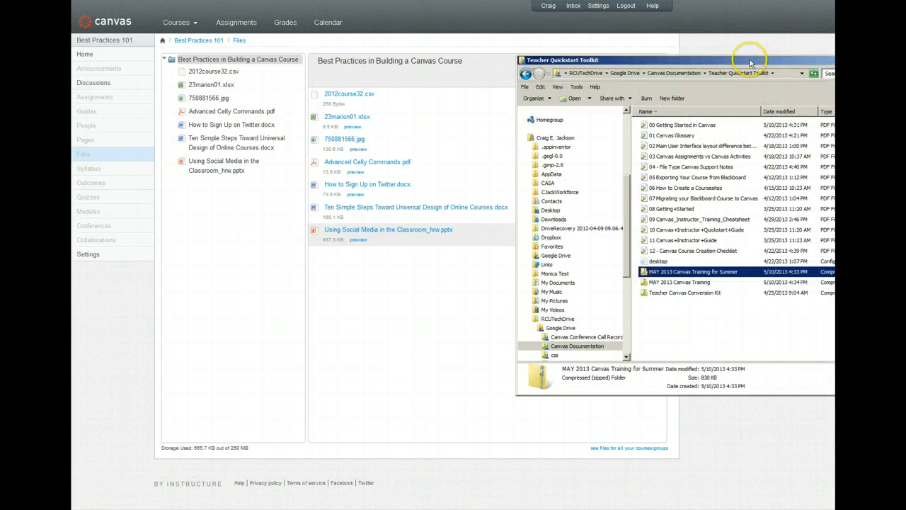
drag(750, 55, 725, 50)
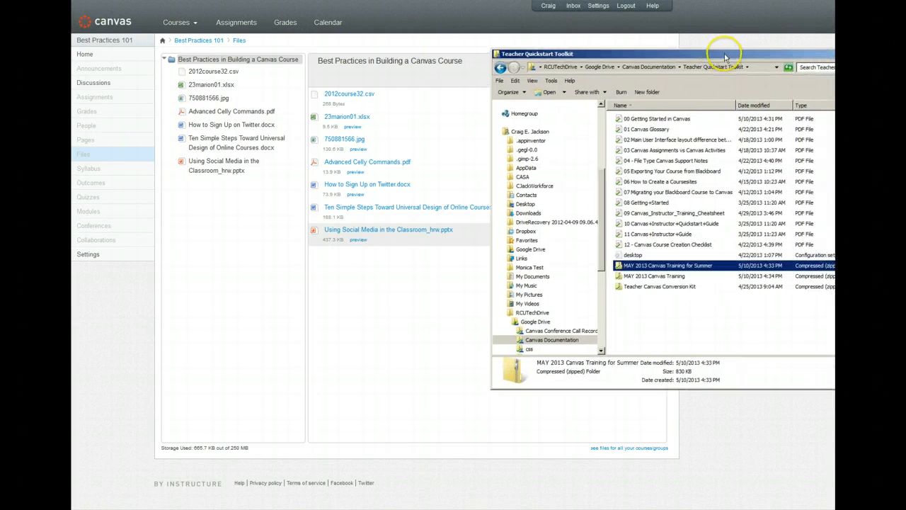
click(648, 236)
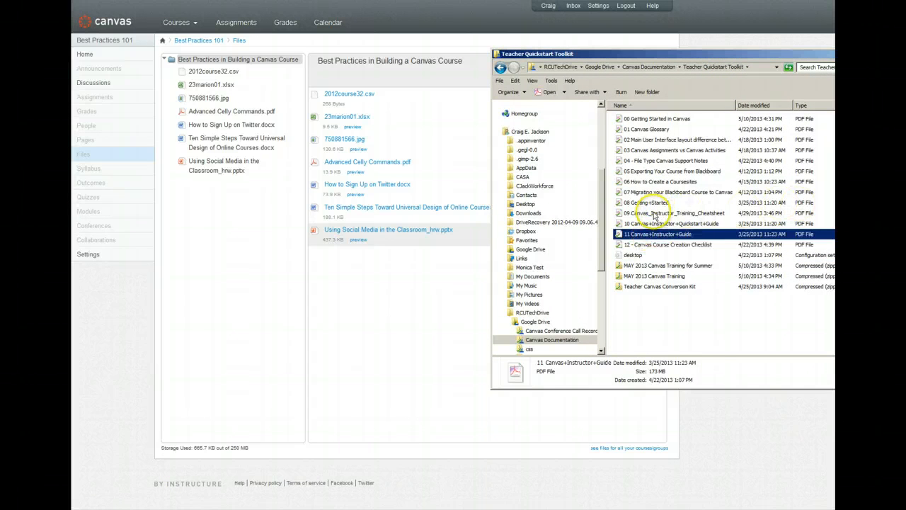
click(656, 214)
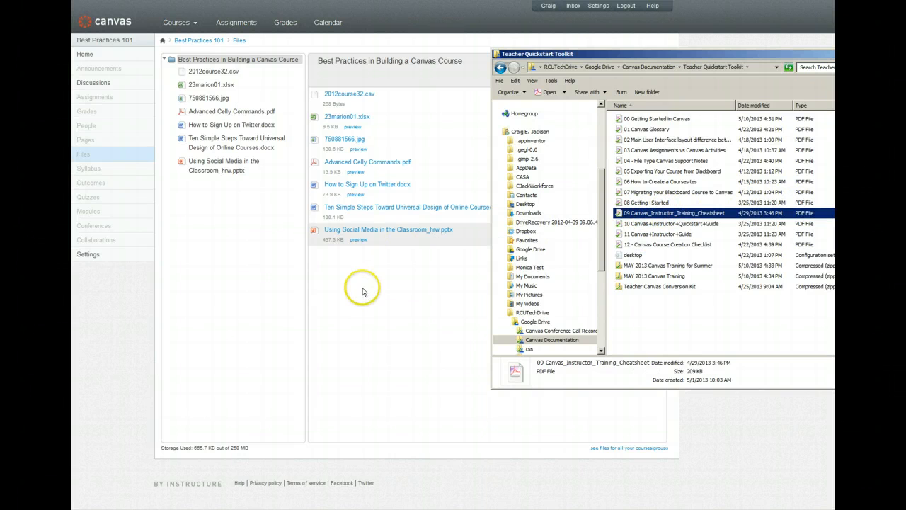
drag(363, 291, 276, 67)
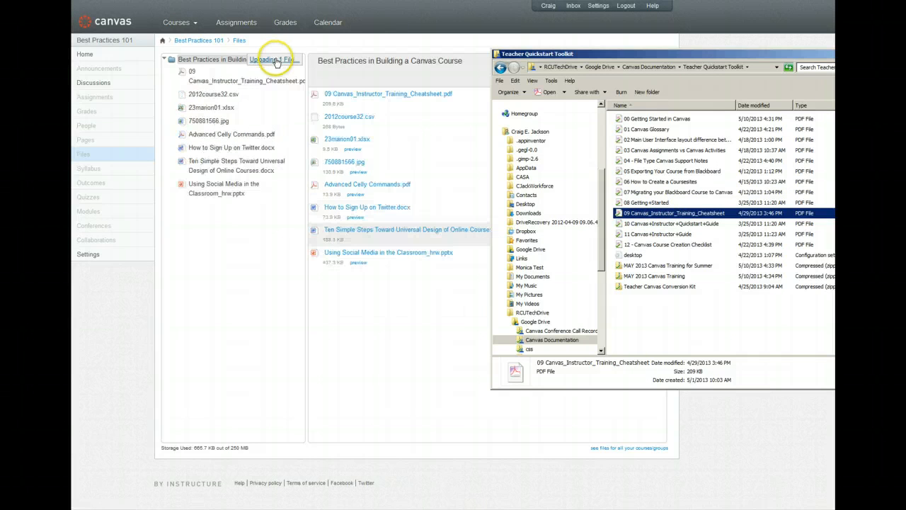
click(419, 31)
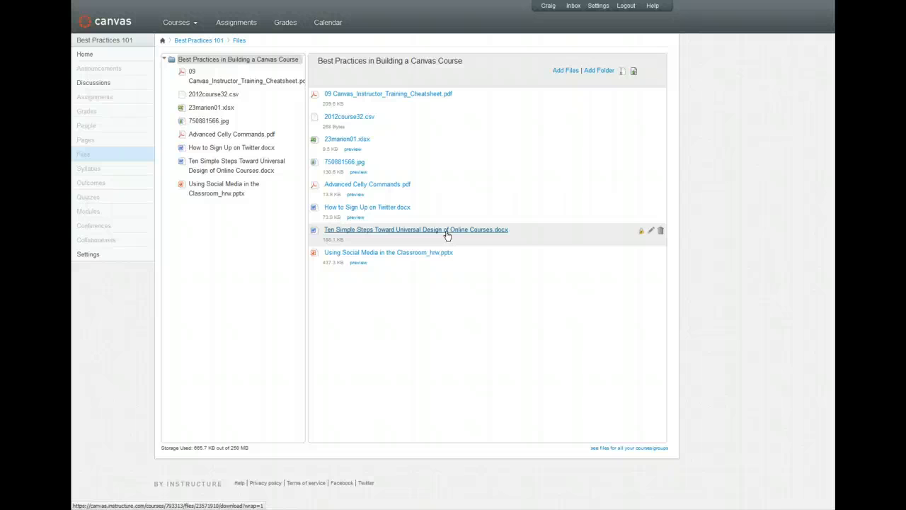
View the course's Syllabus page and its Learning Outcomes page.
click(89, 172)
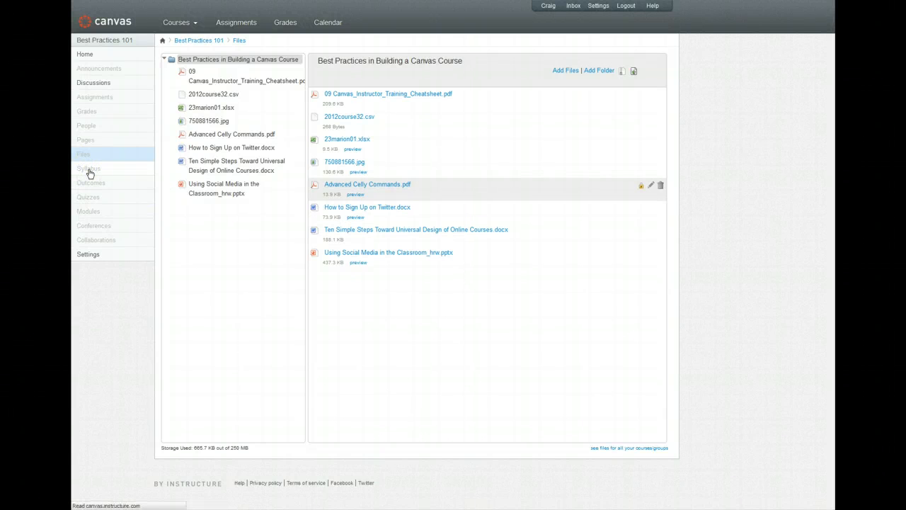
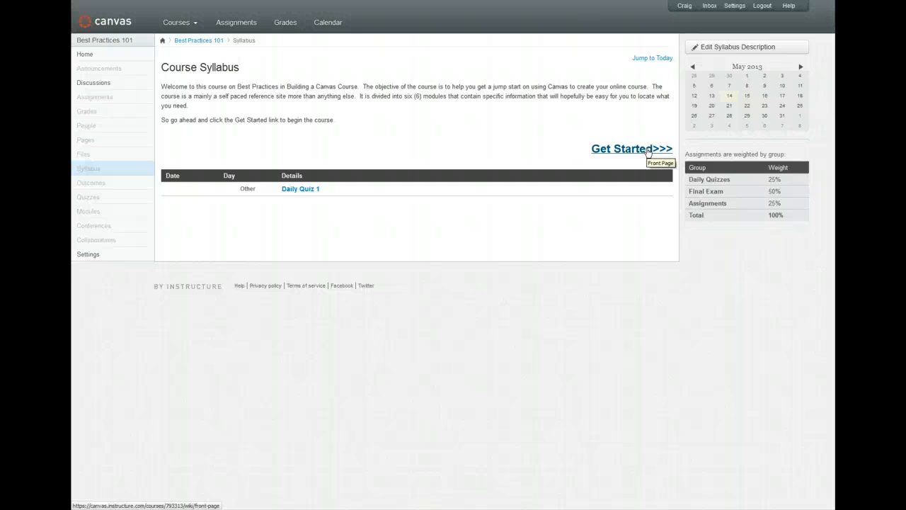
click(96, 184)
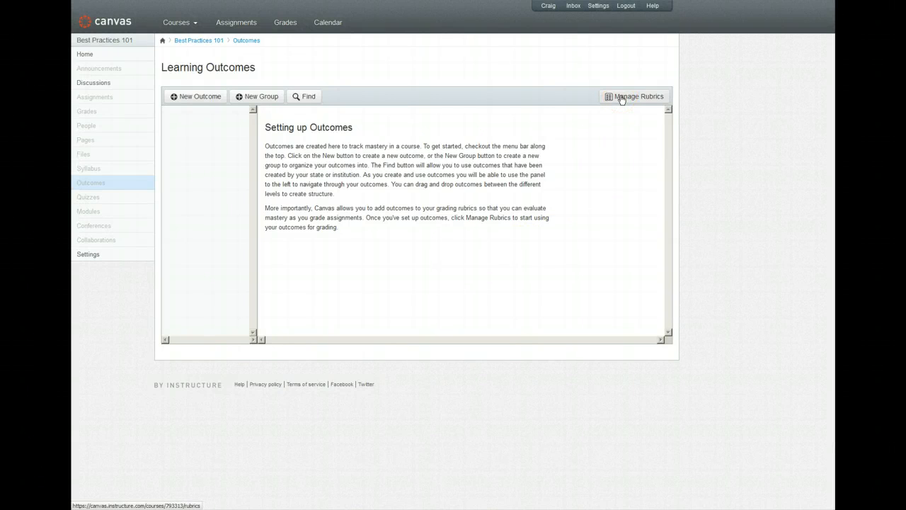
Create a new course quiz and title it "Our First Quiz".
click(94, 205)
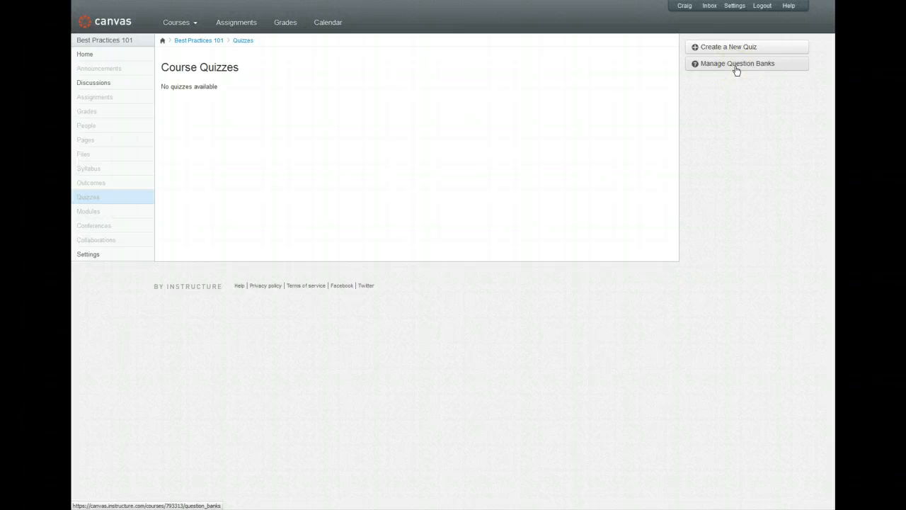
click(735, 45)
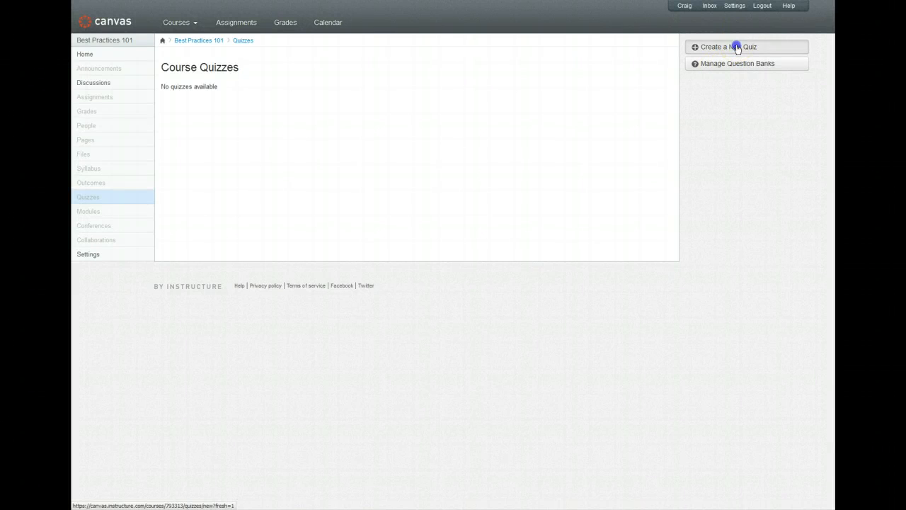
click(557, 87)
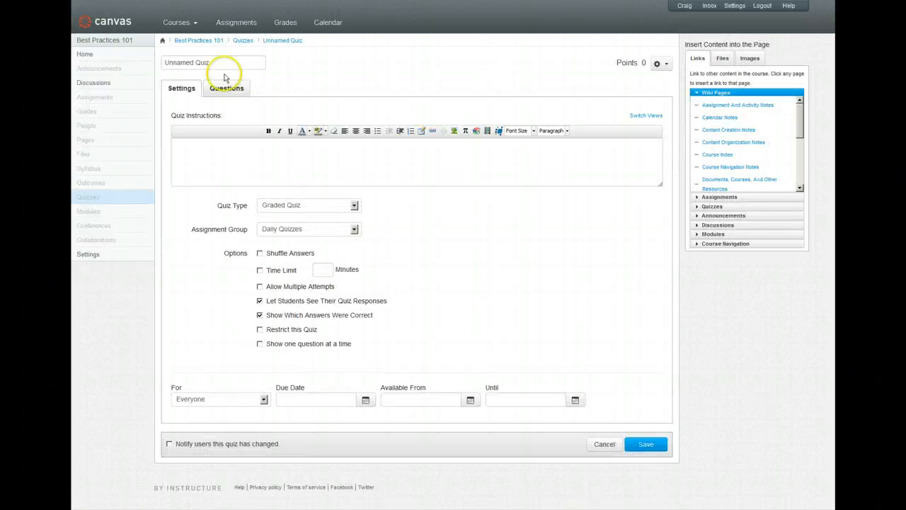
click(219, 62)
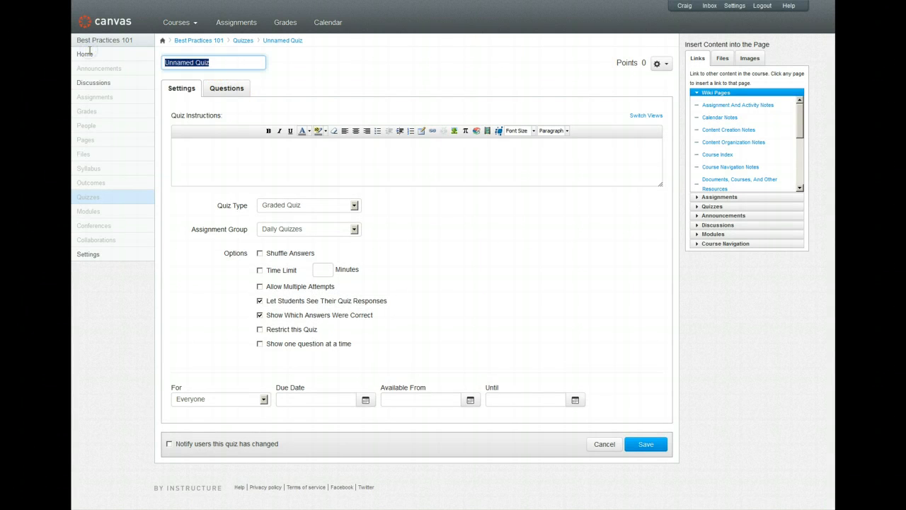
text(Our First Quiz)
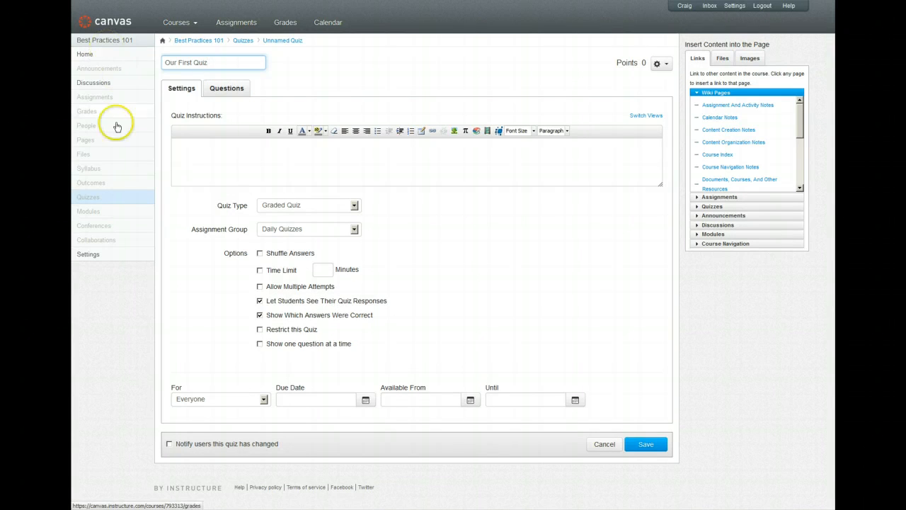
Keep the quiz type as Graded Quiz and choose Daily Quizzes as the assignment group.
click(223, 172)
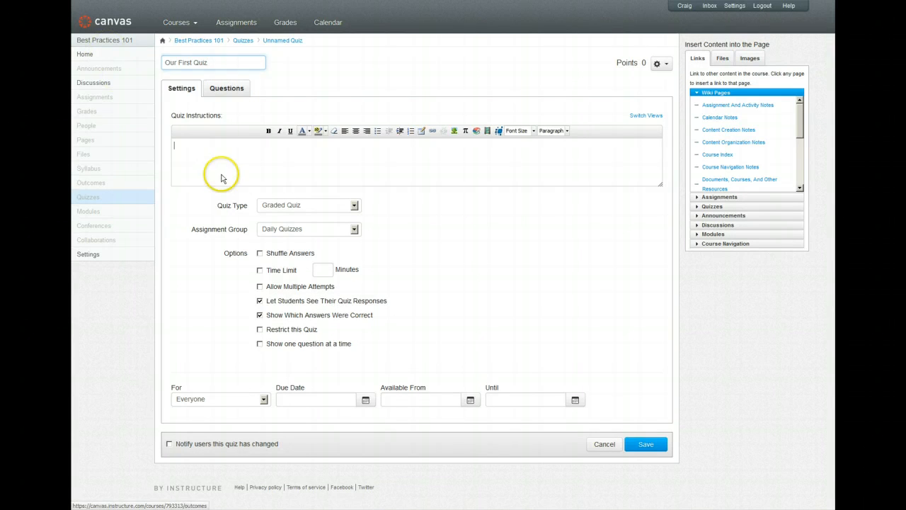
click(354, 205)
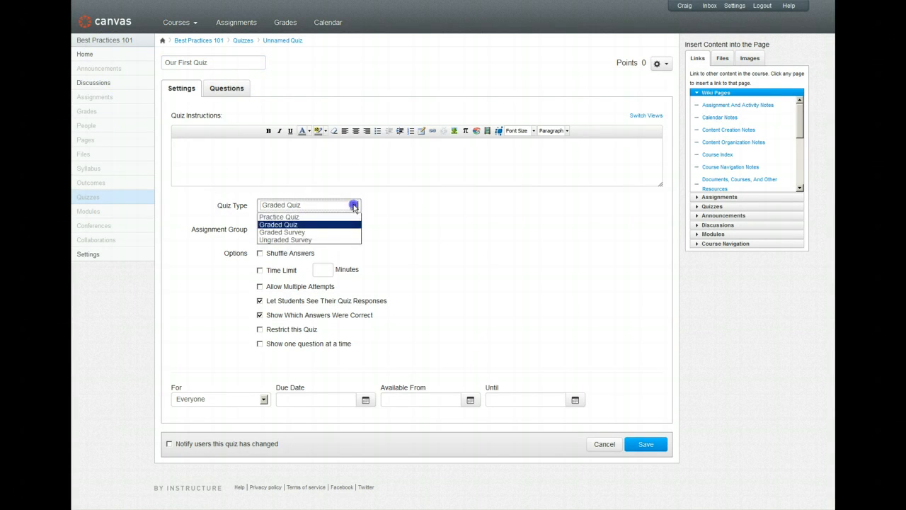
click(487, 223)
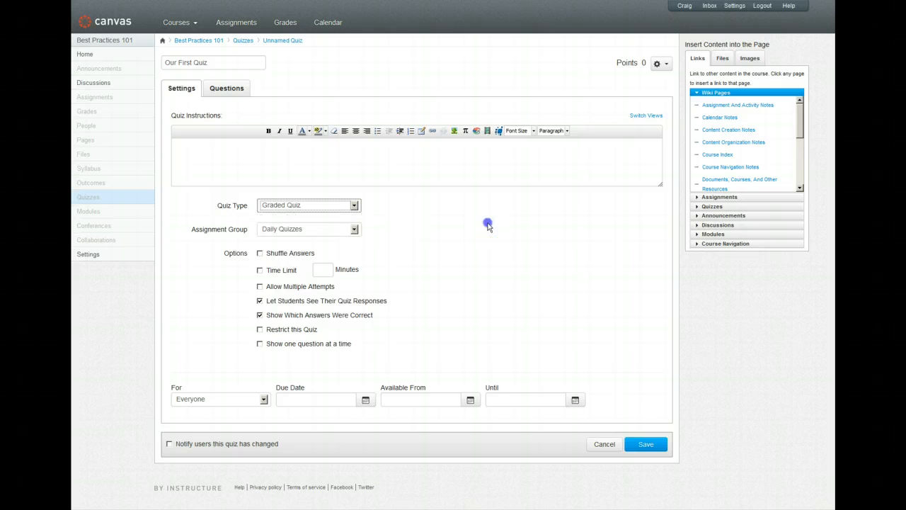
click(354, 229)
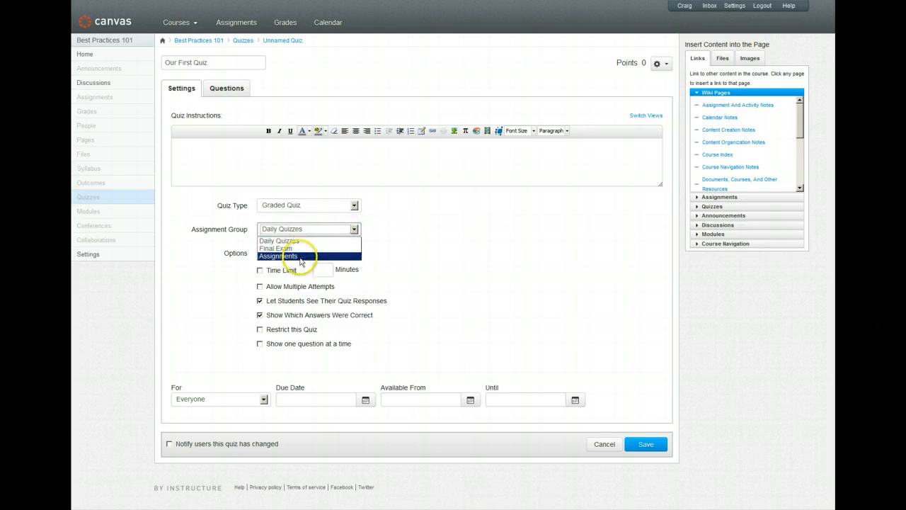
click(303, 245)
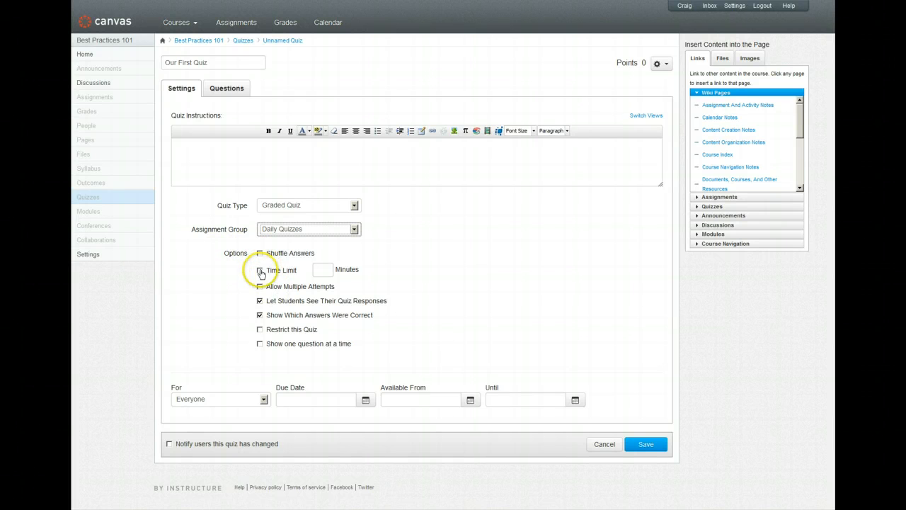
Enable the Restrict this Quiz option, leaving students able to see their quiz responses.
click(260, 301)
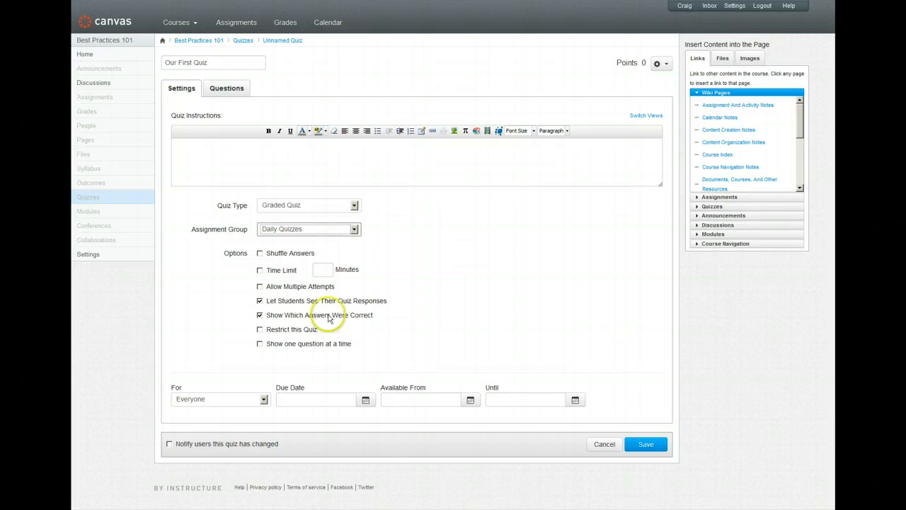
click(259, 330)
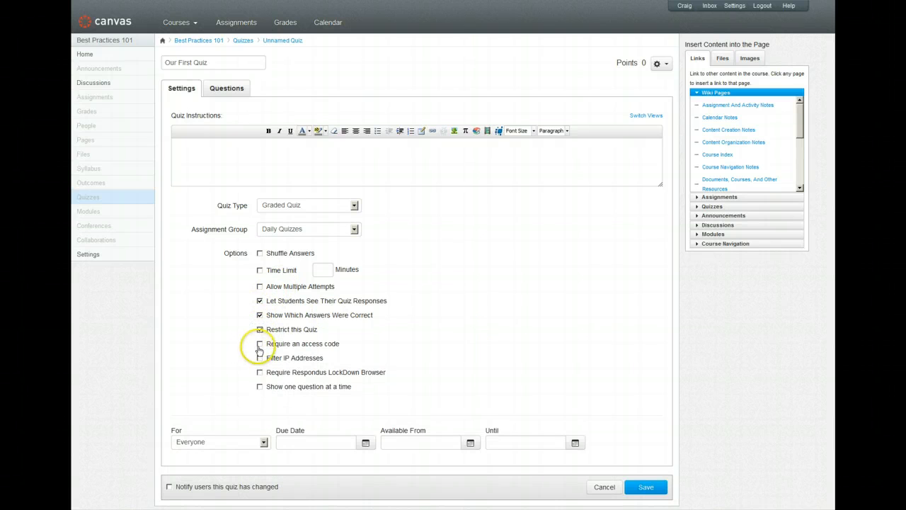
Turn off the Restrict this Quiz option after trying out the access code and one-question-at-a-time settings.
click(259, 346)
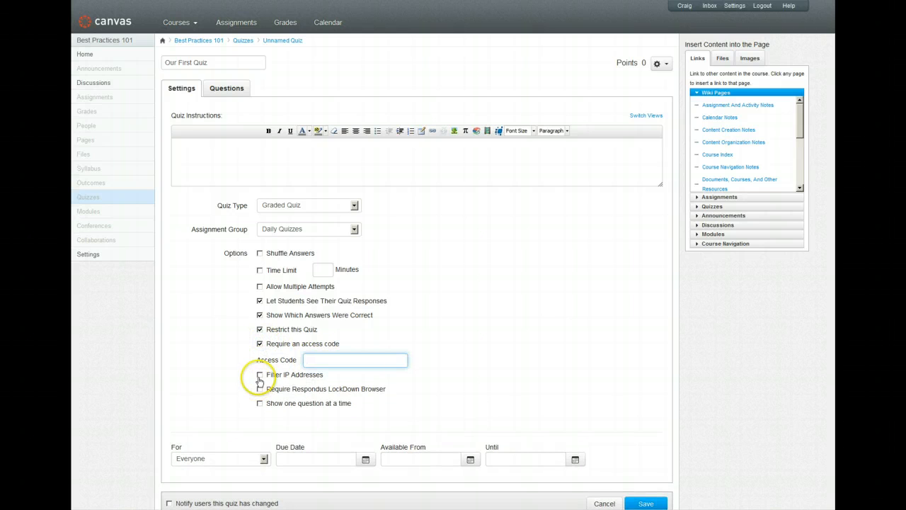
click(259, 343)
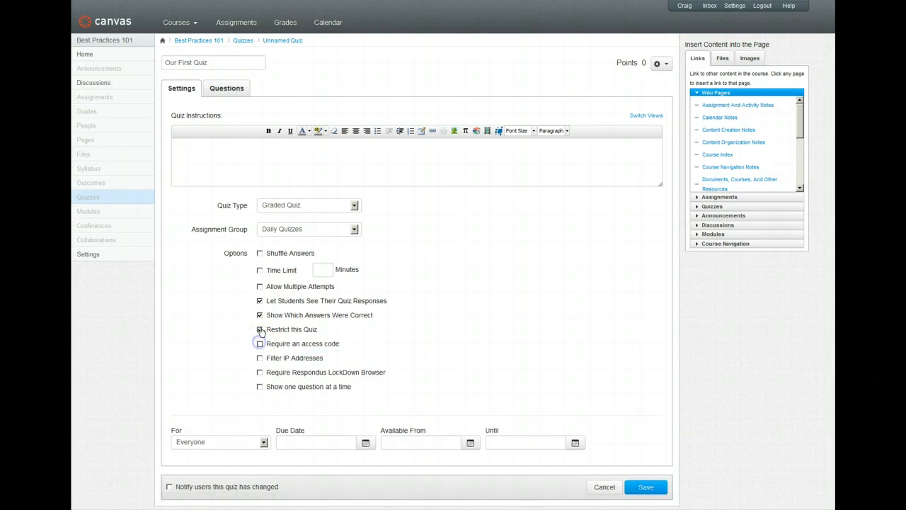
click(260, 329)
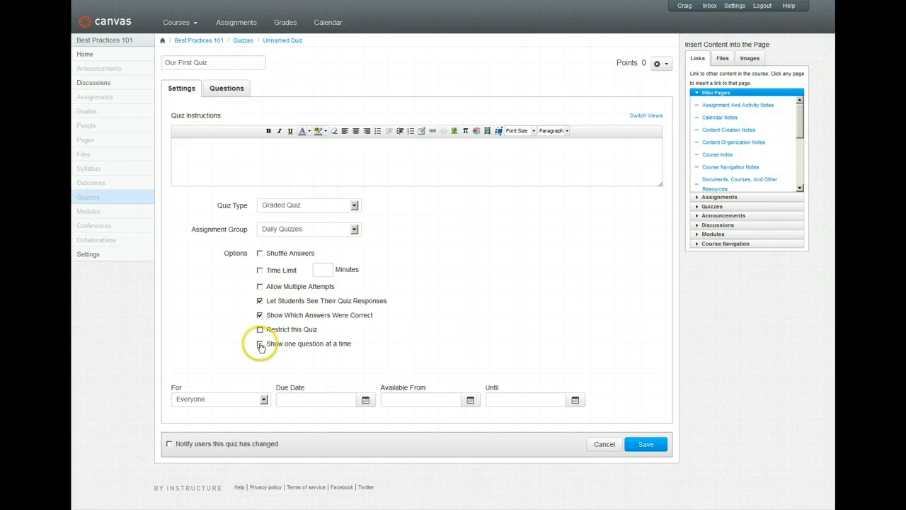
click(260, 345)
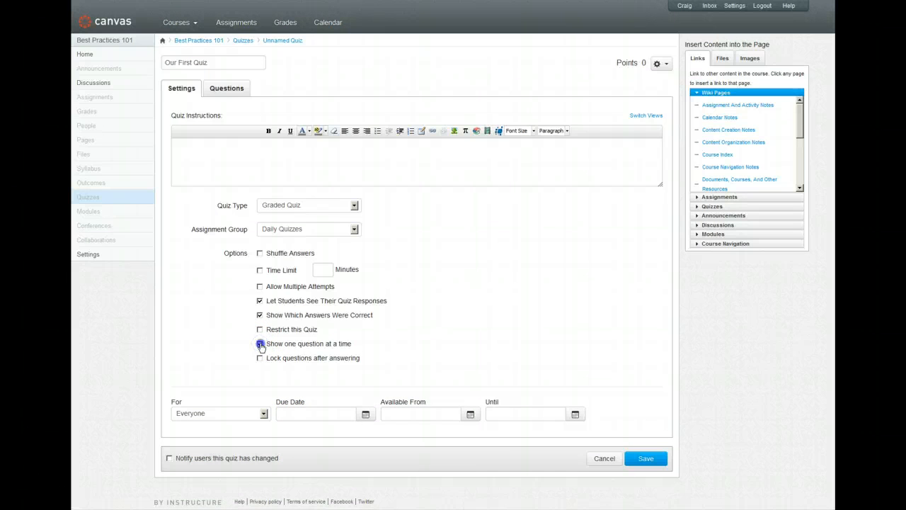
click(259, 345)
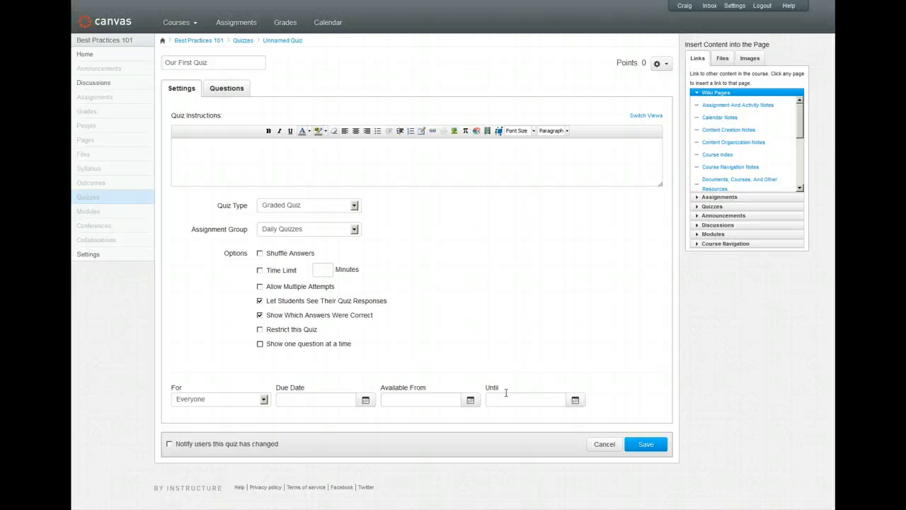
Add a new question to the quiz and review the available question types, keeping Multiple Choice.
click(228, 90)
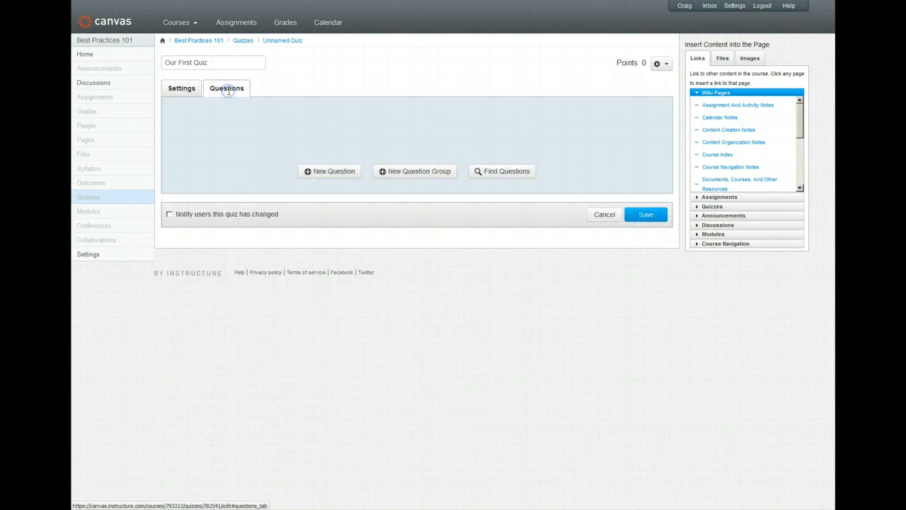
click(334, 171)
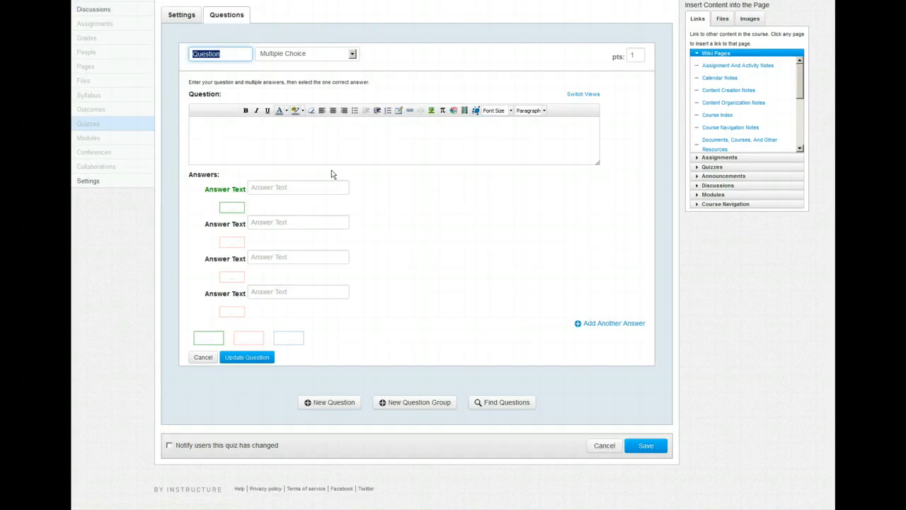
click(351, 54)
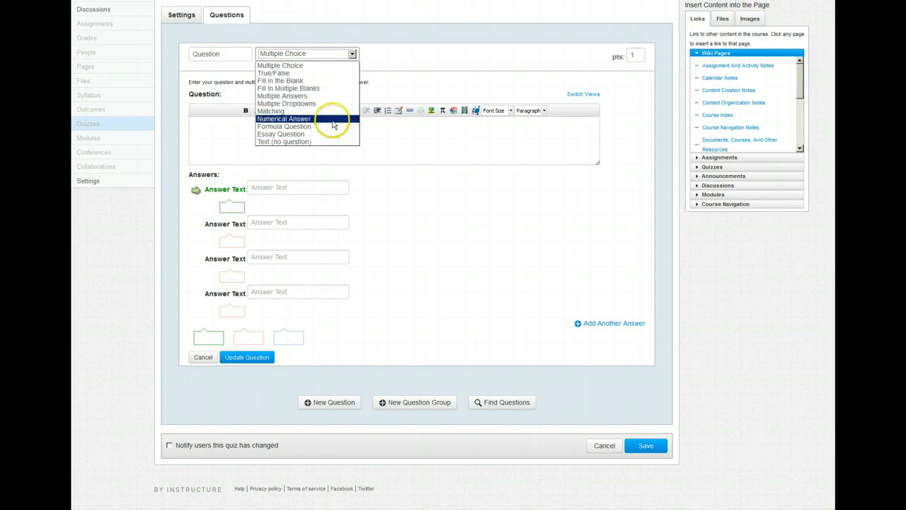
click(466, 58)
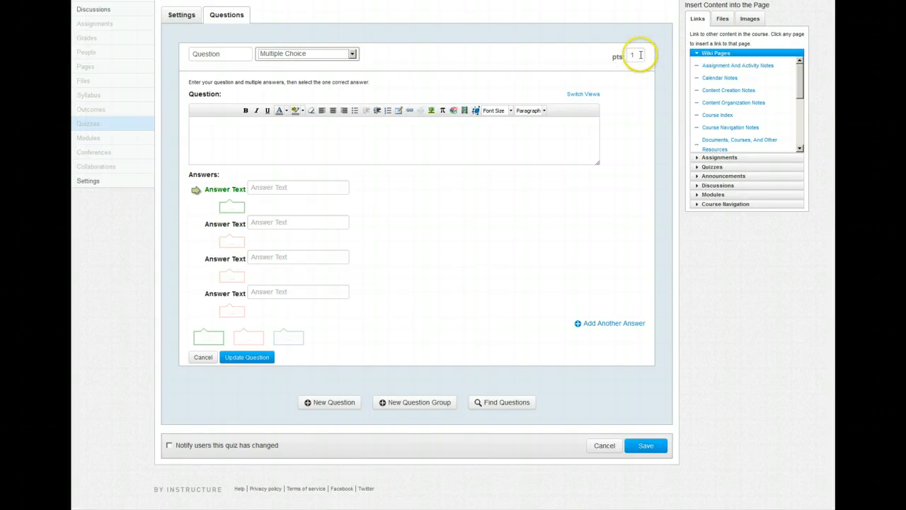
Enter "question is not right" as the text of the new question.
click(331, 141)
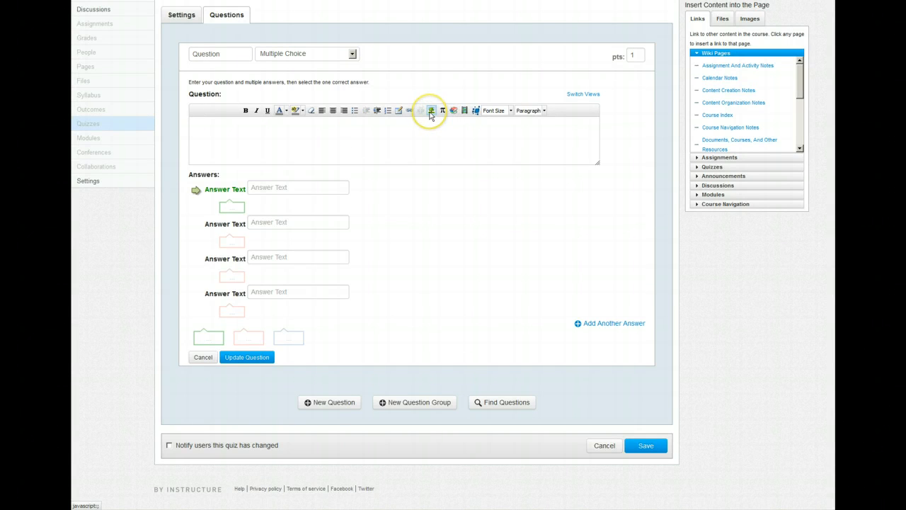
click(380, 130)
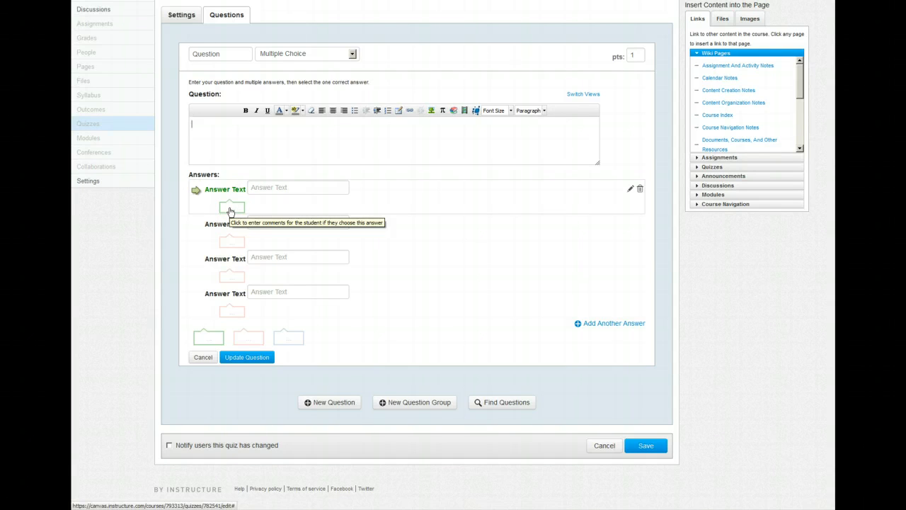
click(274, 146)
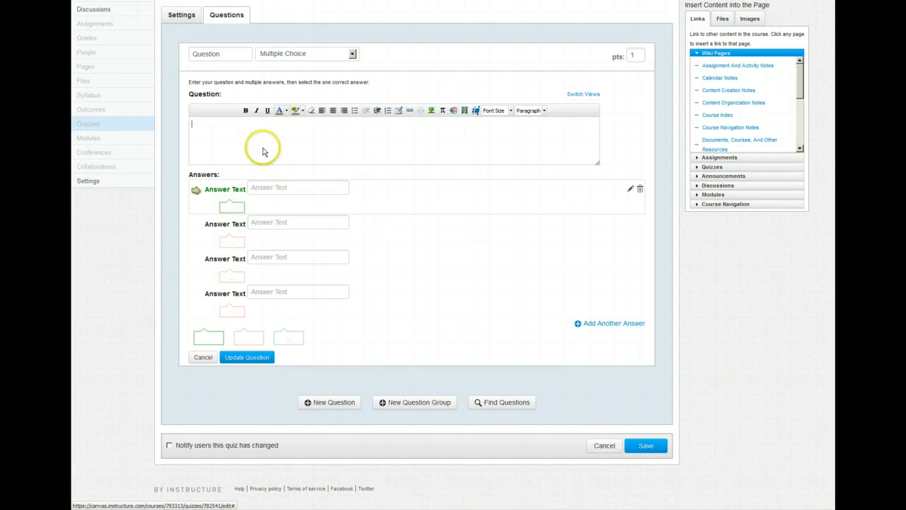
text(que)
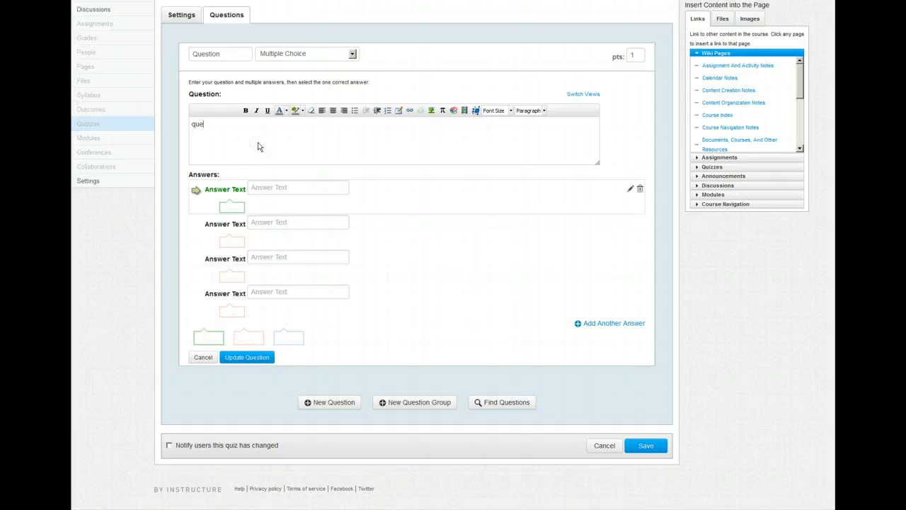
text(stion is not right)
click(342, 122)
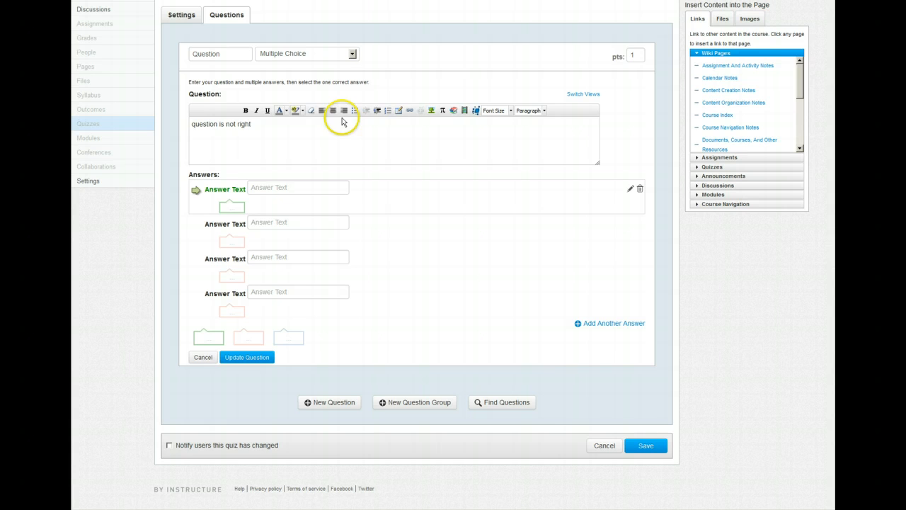
Change the question type to True/False and add the comment "Good job" to the True answer.
click(350, 54)
click(308, 74)
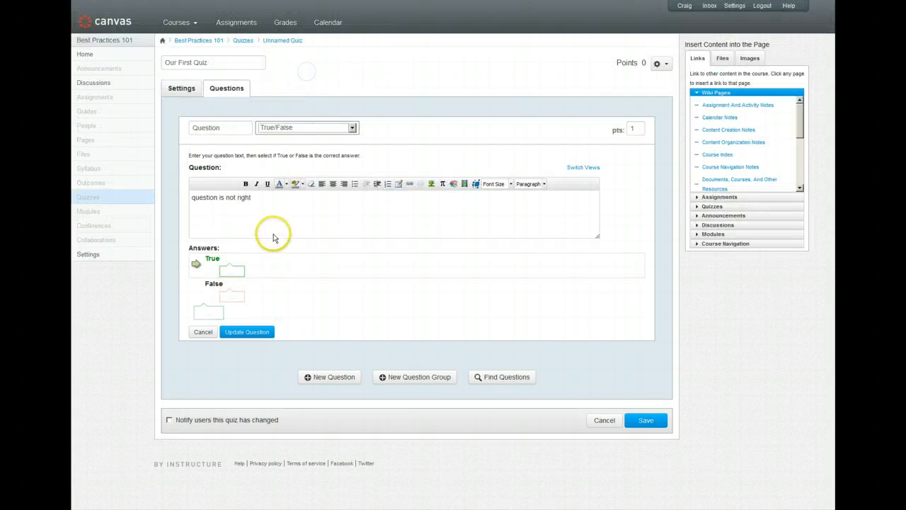
click(236, 276)
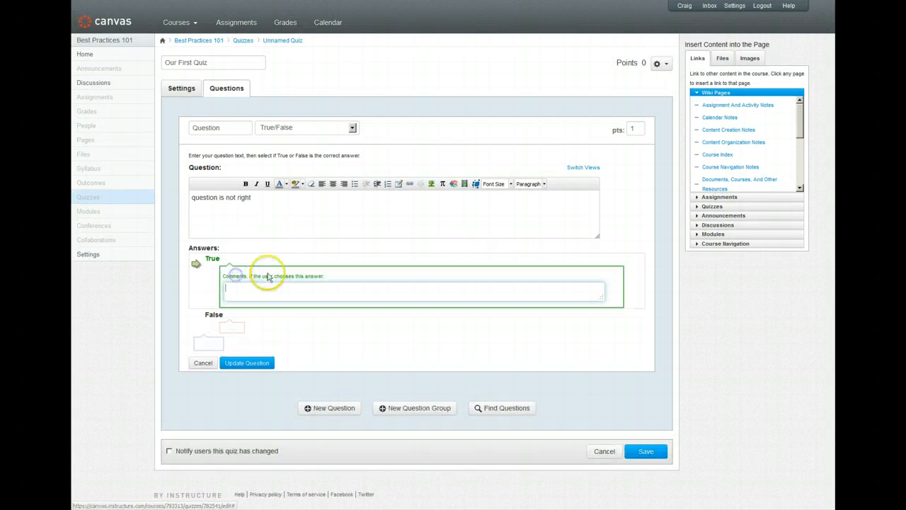
text(Good)
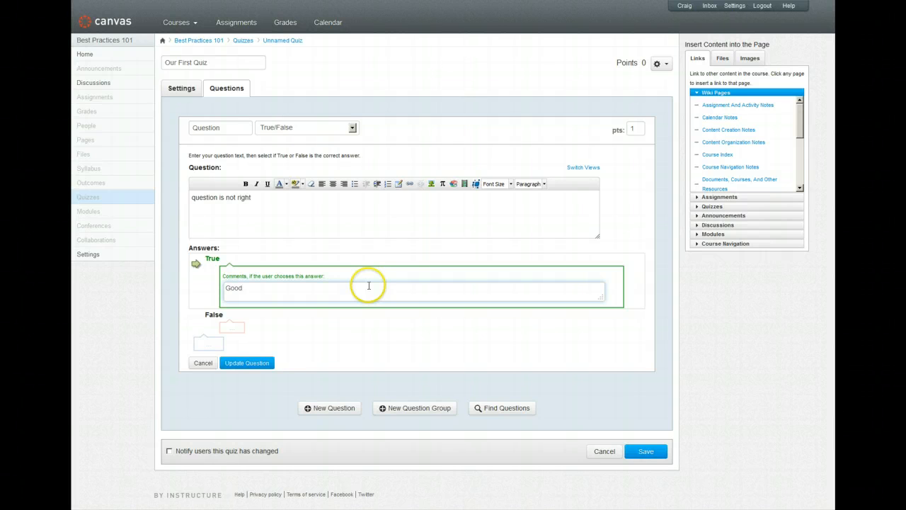
text( job)
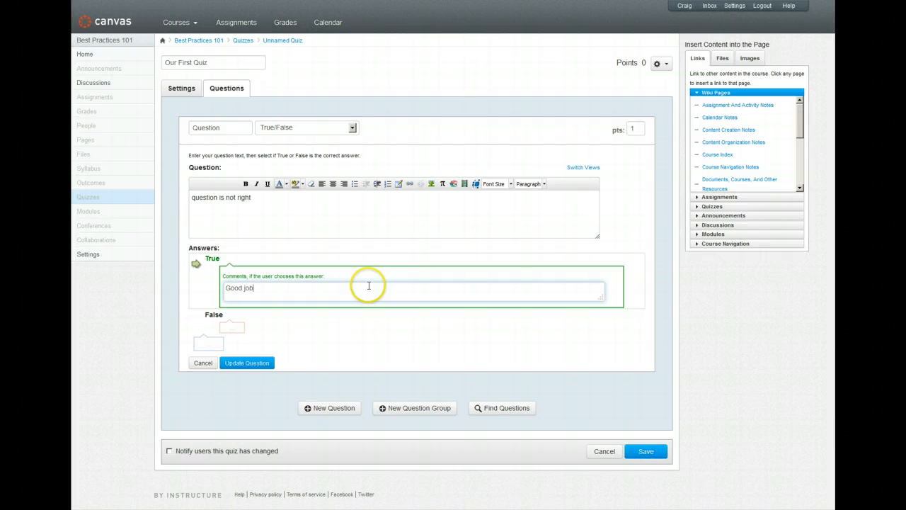
Add the general answer comment "Try again" and update the question.
click(207, 345)
text(Try again)
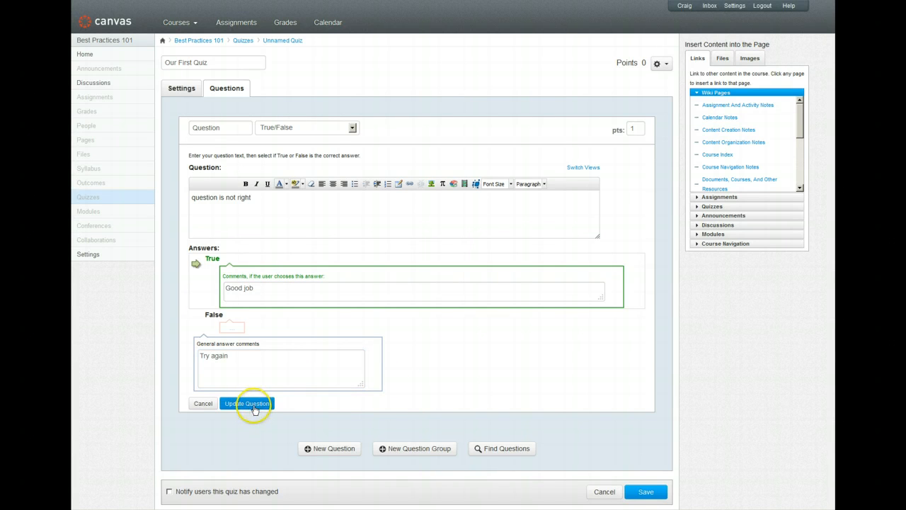
click(255, 405)
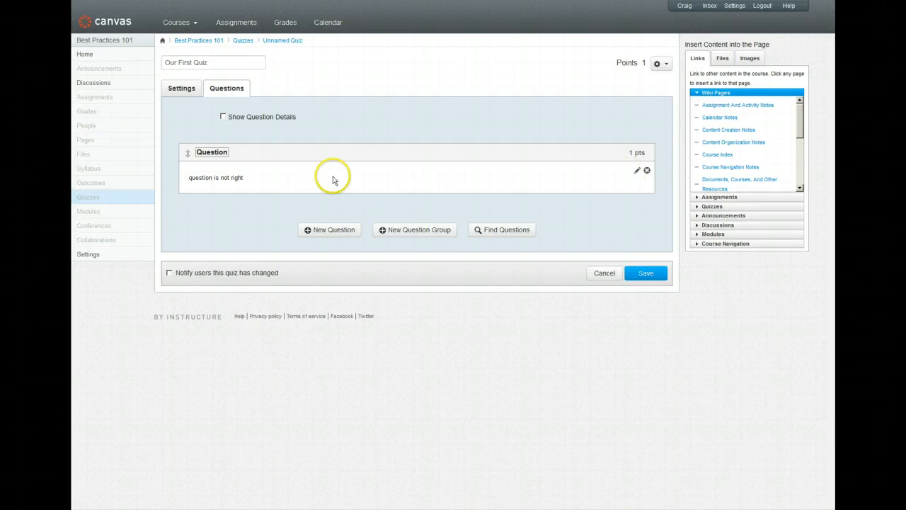
click(646, 172)
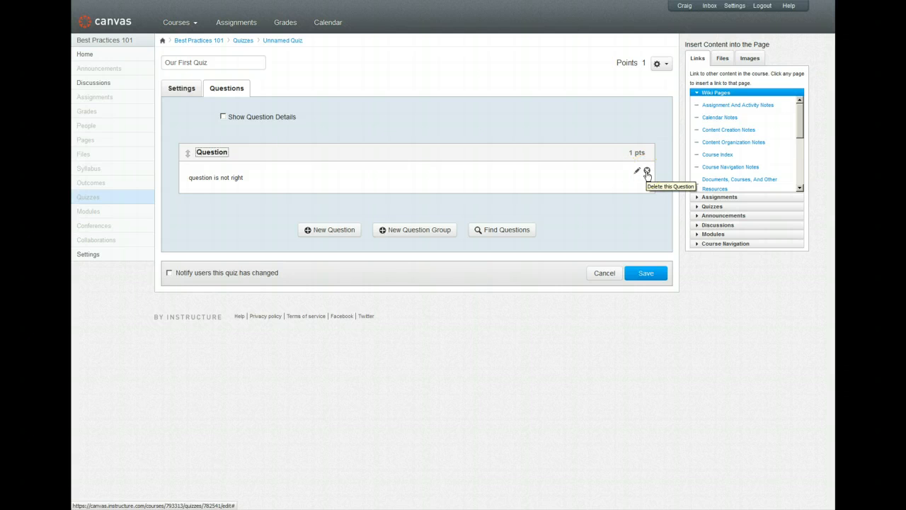
click(440, 231)
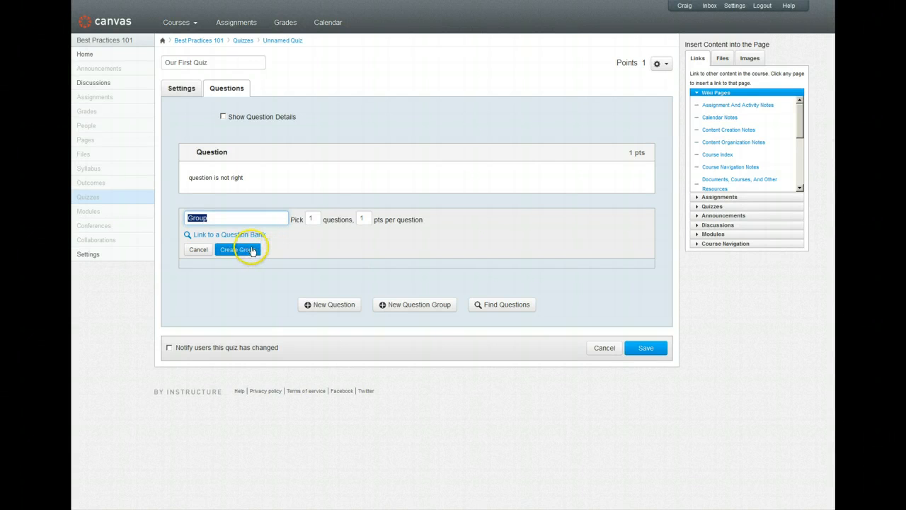
click(310, 219)
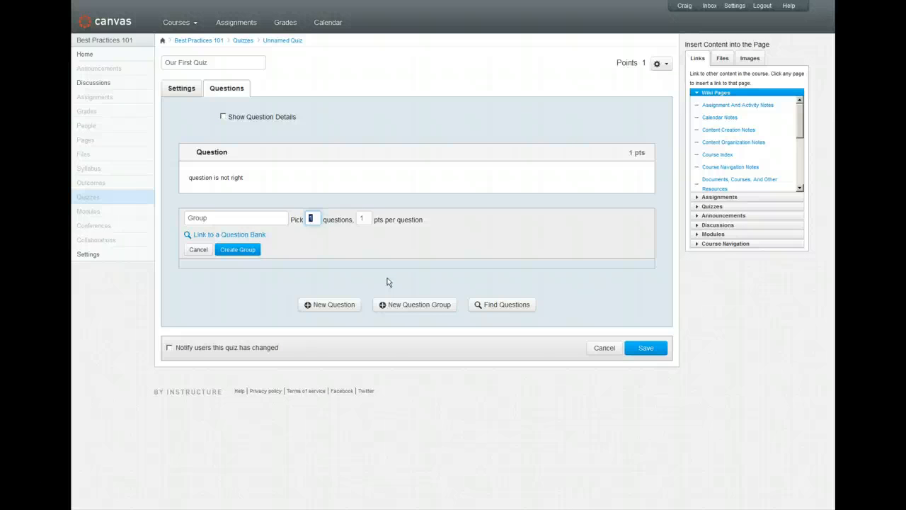
click(197, 252)
Save "Our First Quiz" and publish it.
mouse_move(217, 151)
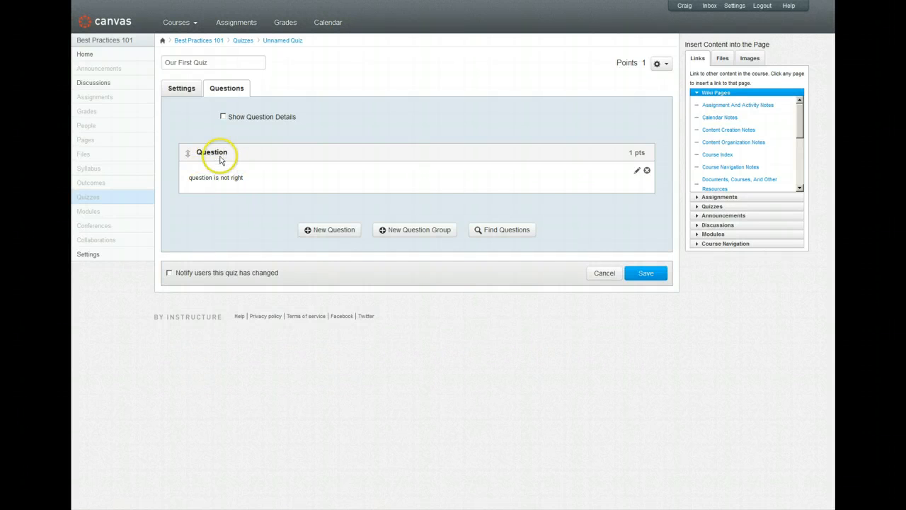
click(652, 275)
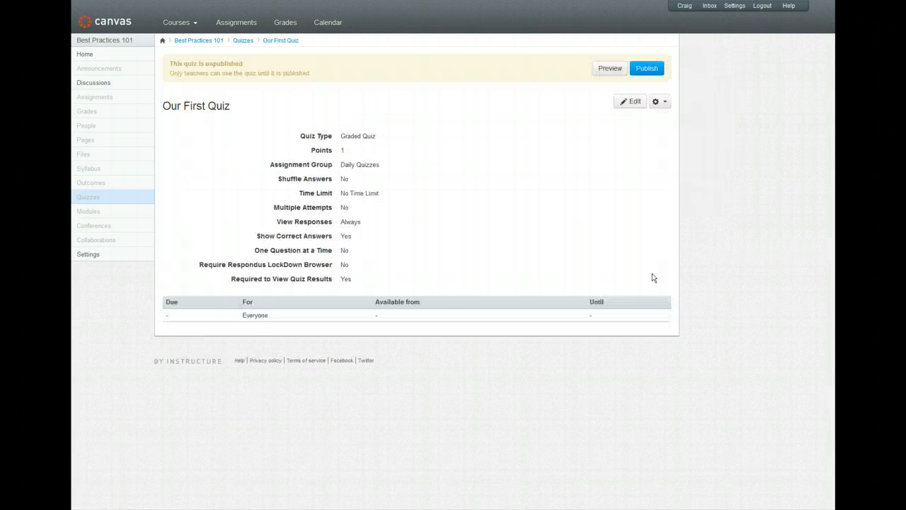
click(647, 69)
click(647, 69)
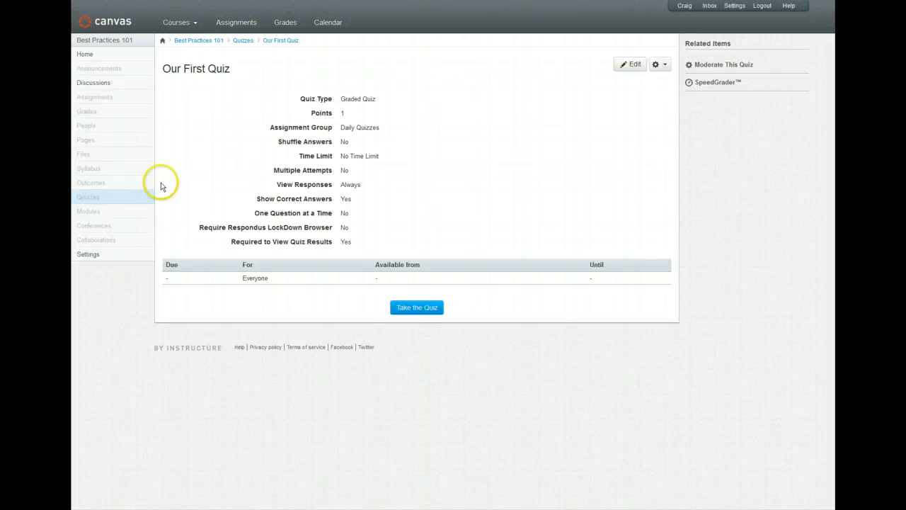
View the course's list of quizzes and its Course Modules page.
click(87, 199)
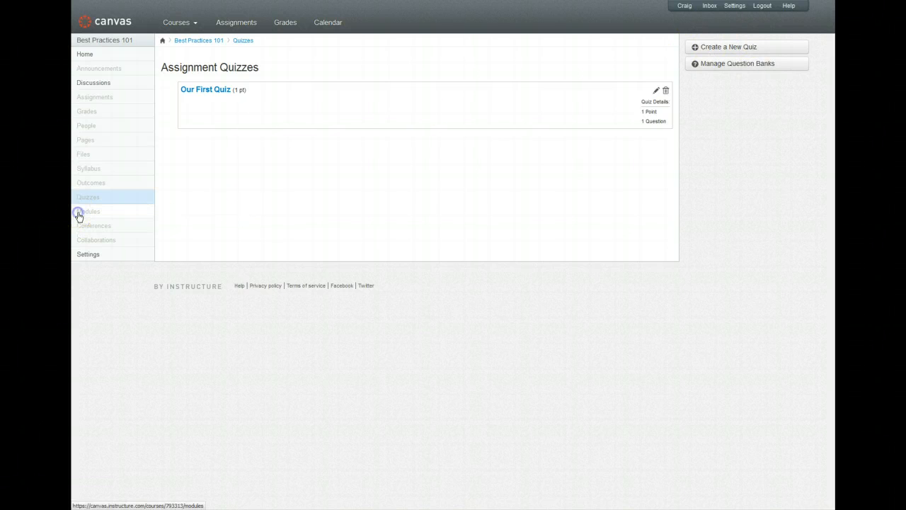
click(437, 216)
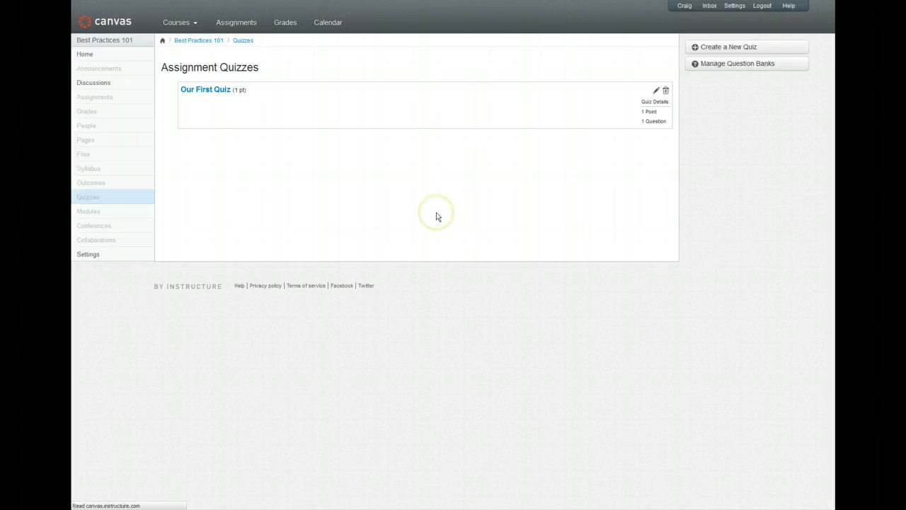
click(438, 211)
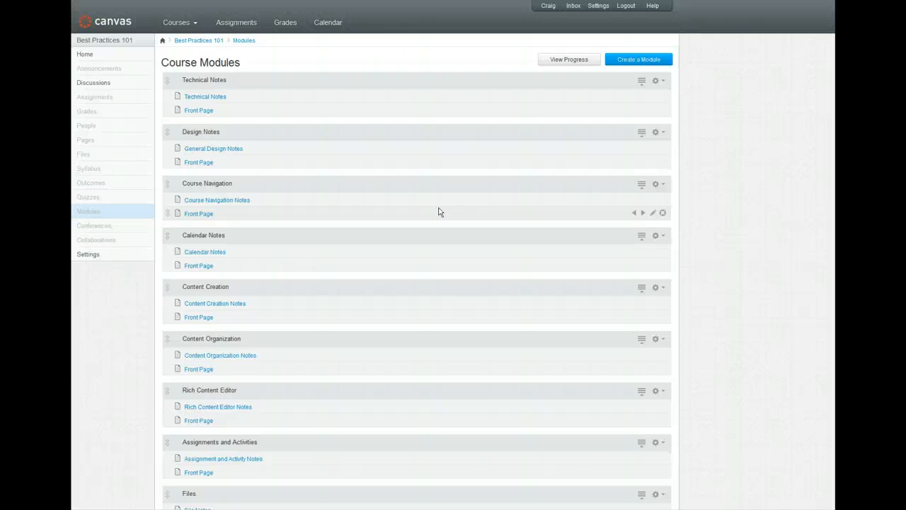
click(453, 196)
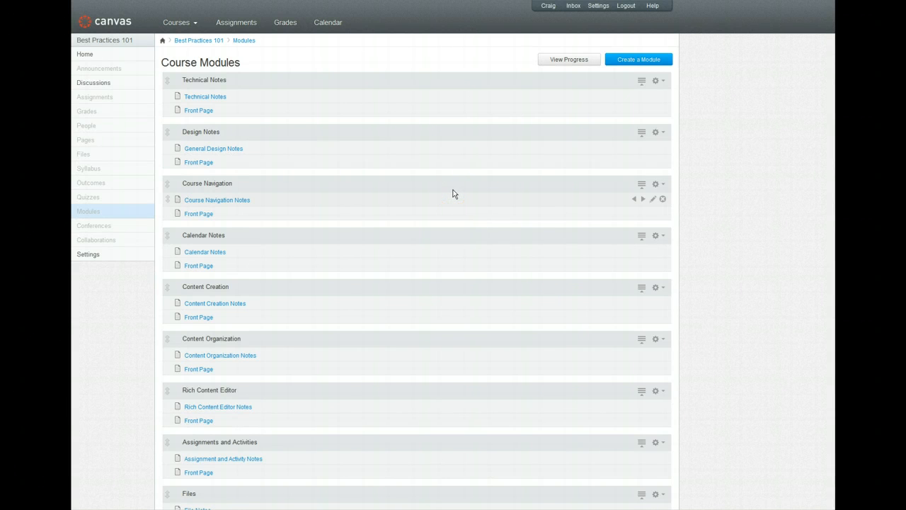
Start a new course module and name it "New Module for Demo".
click(652, 60)
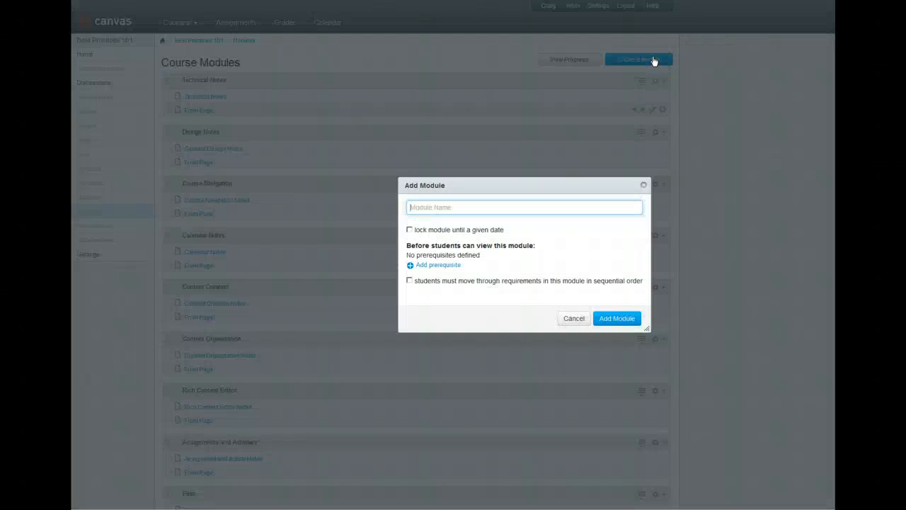
click(461, 205)
text(New Module for Demo)
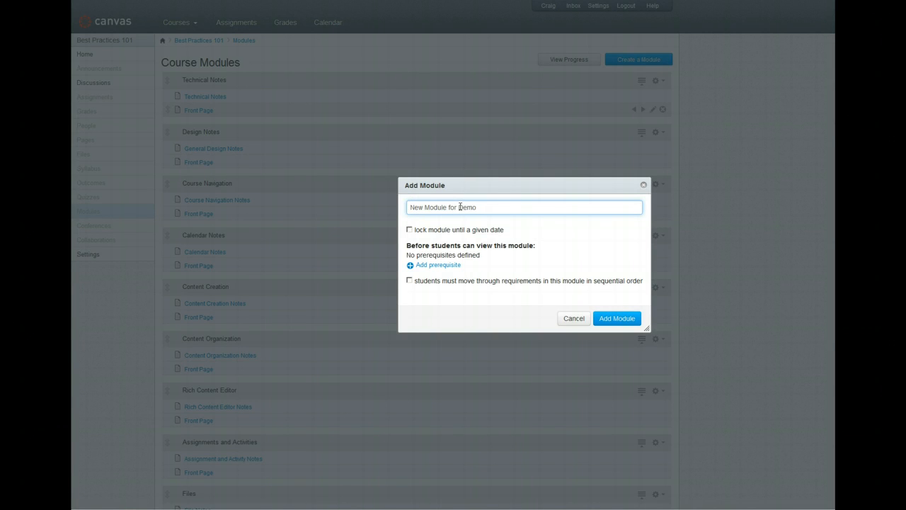
Lock the new module until a given date, with May 31, 2013 as its unlock date.
click(409, 230)
click(570, 247)
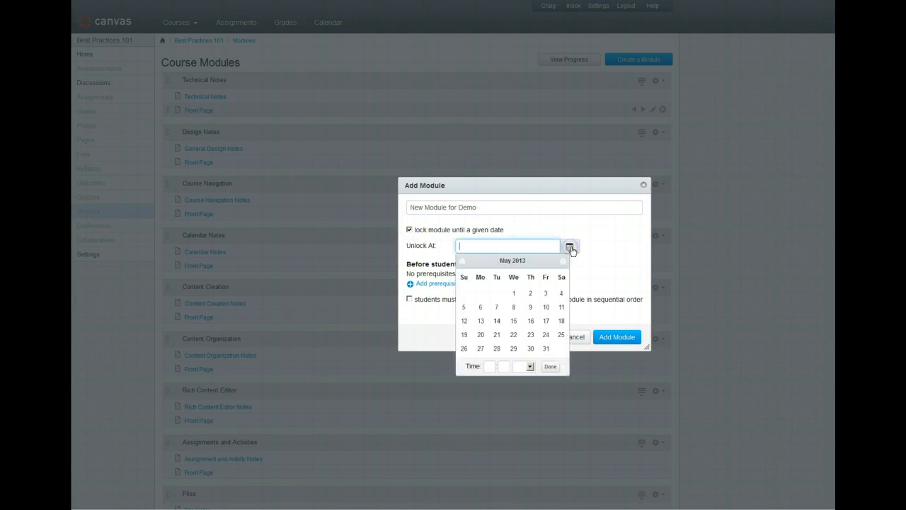
click(546, 350)
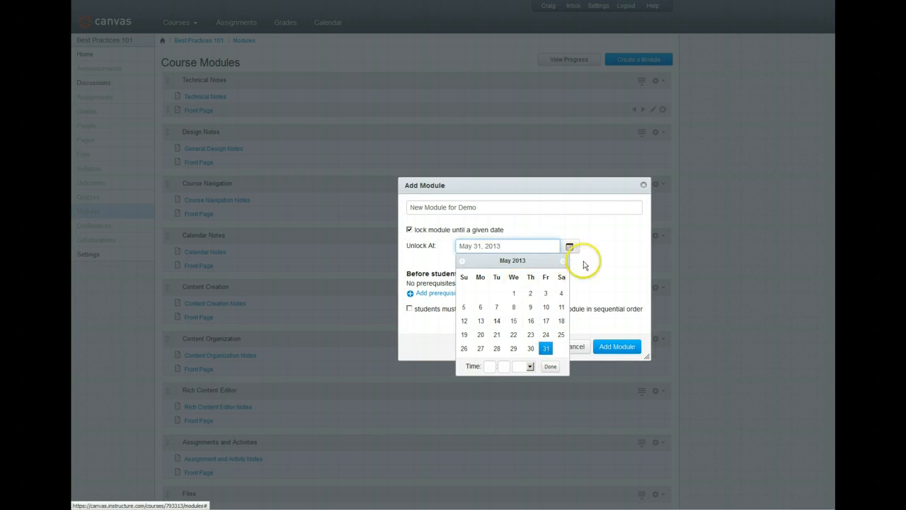
click(604, 258)
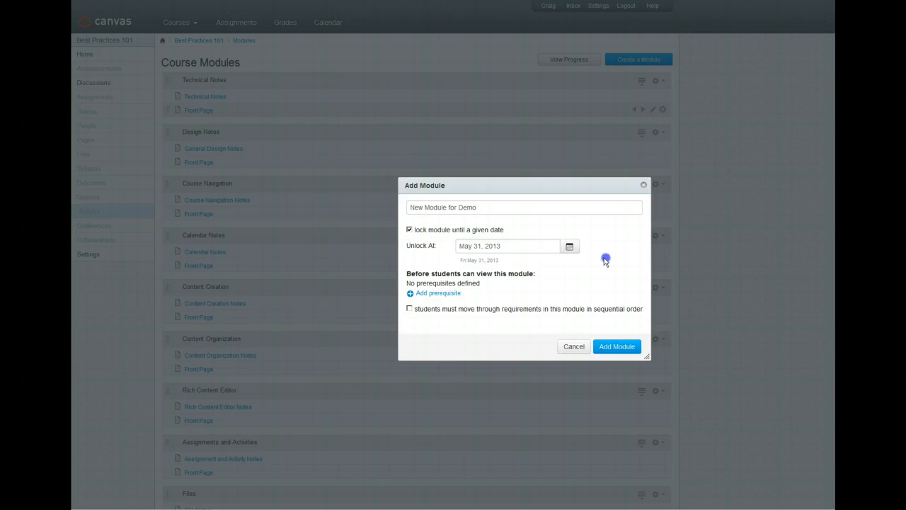
Make completing the Files module a prerequisite, require sequential progress through requirements, and add the new module.
click(429, 292)
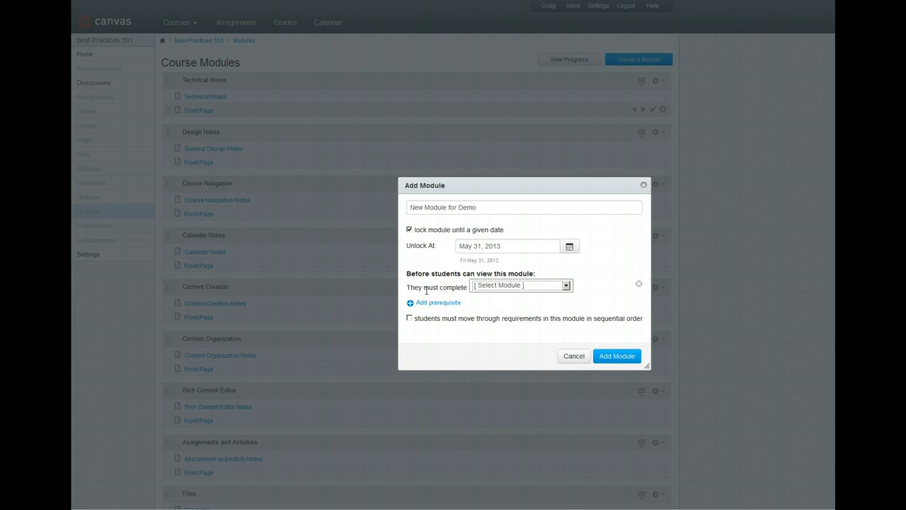
click(567, 285)
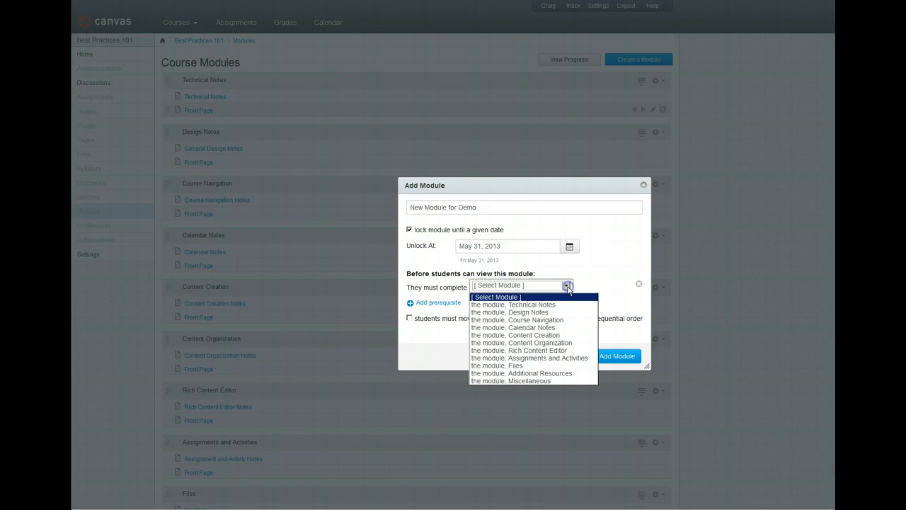
click(524, 365)
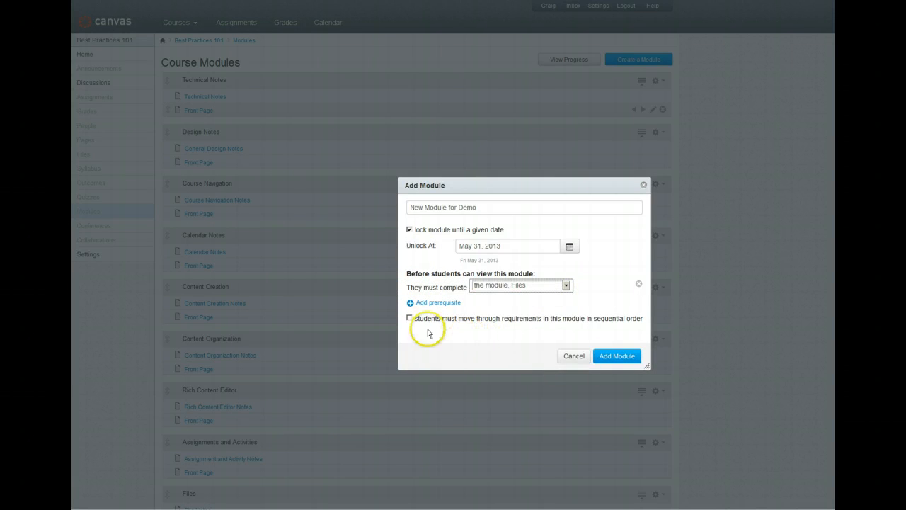
click(409, 319)
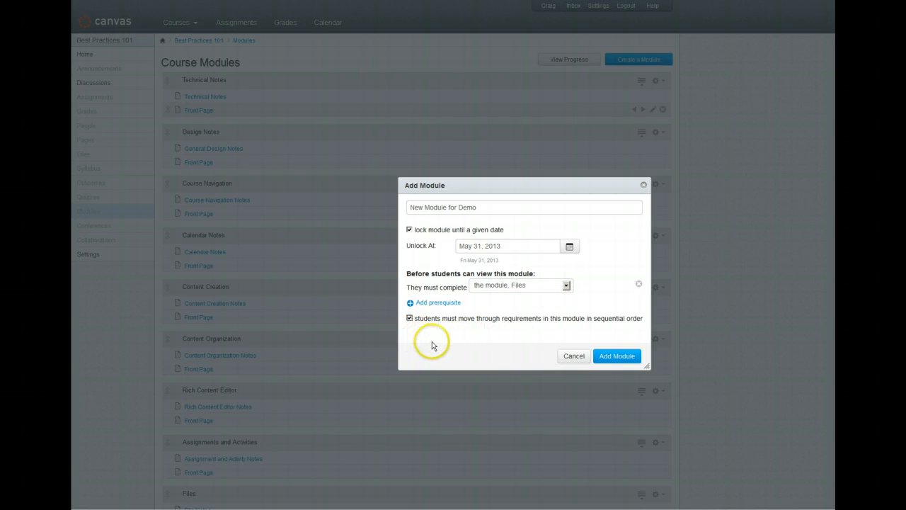
click(630, 358)
Add the existing content page "Migration Notes" to New Module for Demo without indentation.
scroll(775, 178, down, 5)
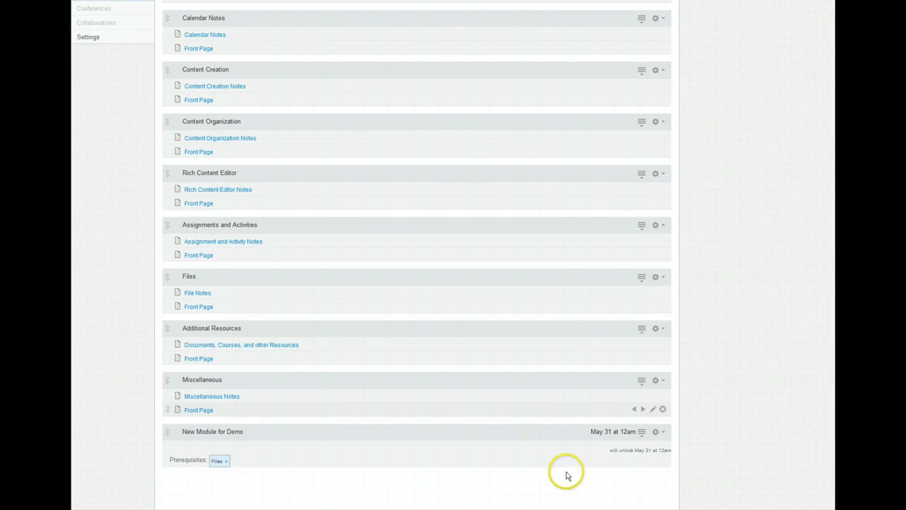
click(657, 432)
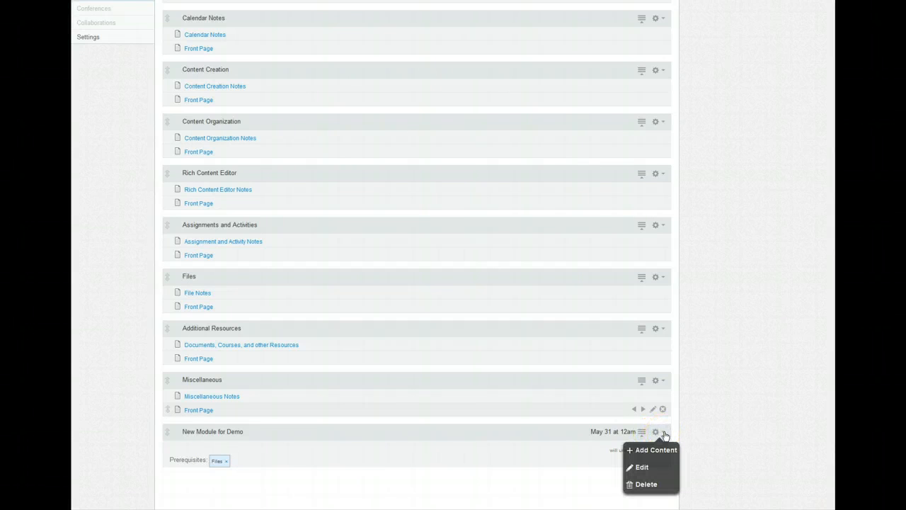
click(659, 448)
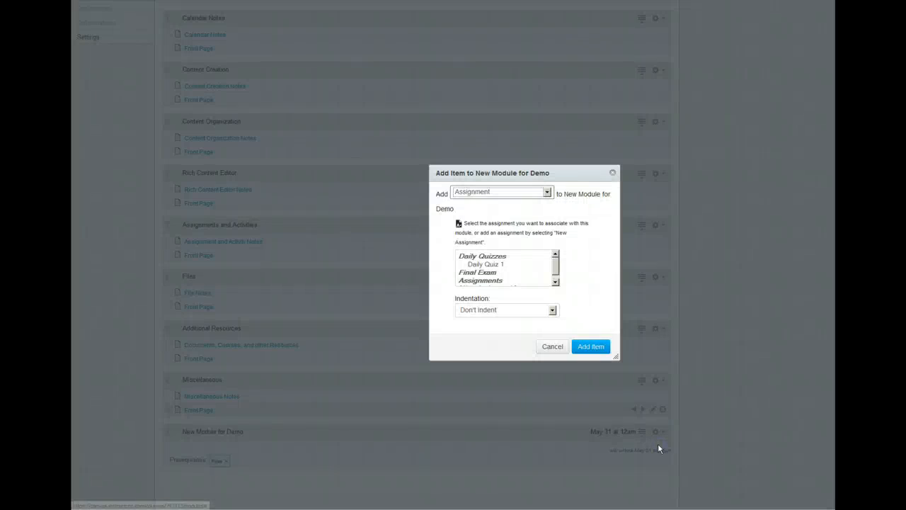
click(545, 192)
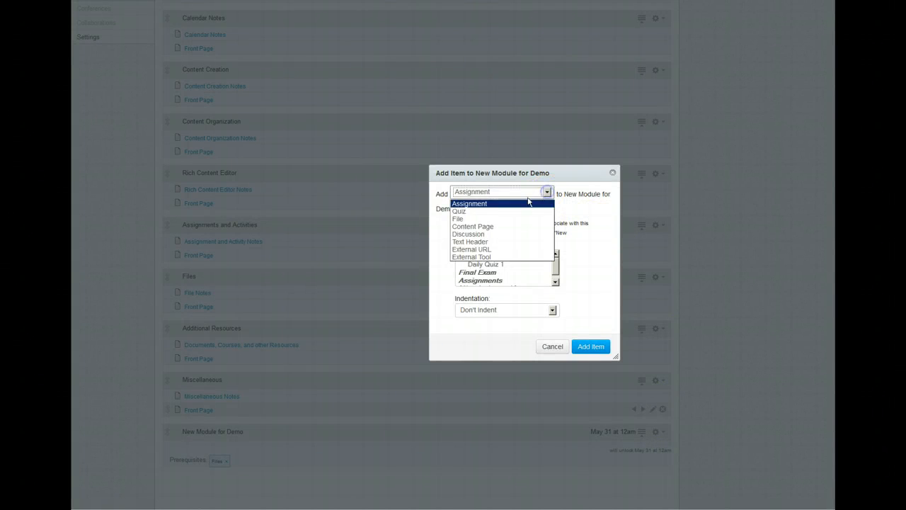
click(488, 226)
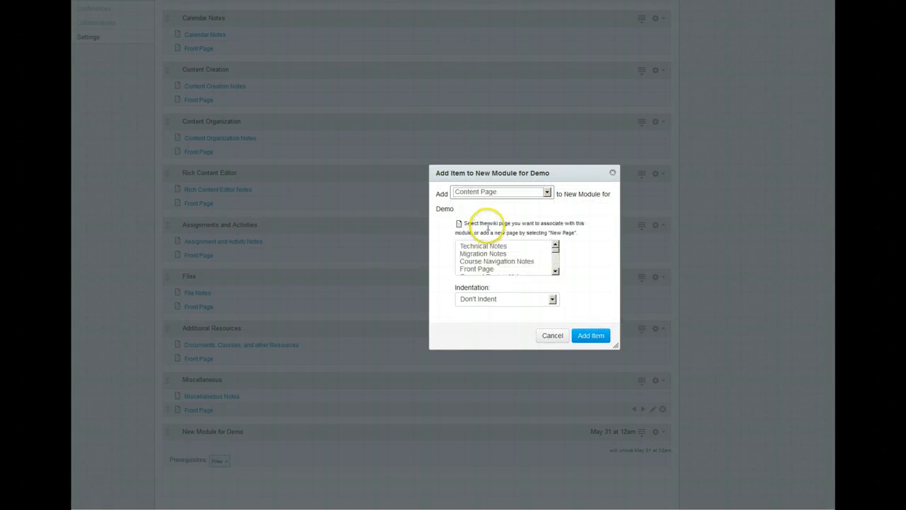
click(496, 254)
click(587, 335)
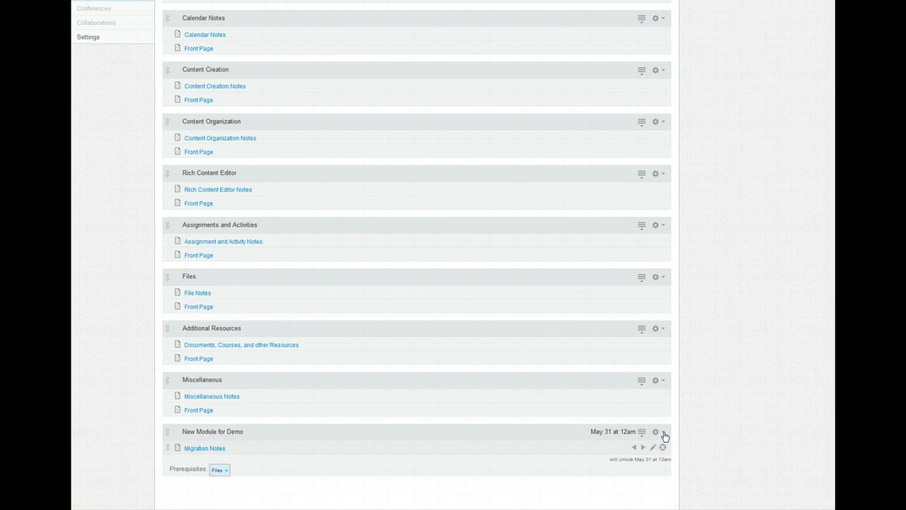
Create a new content page named "New Page 2" as an item in New Module for Demo.
click(664, 434)
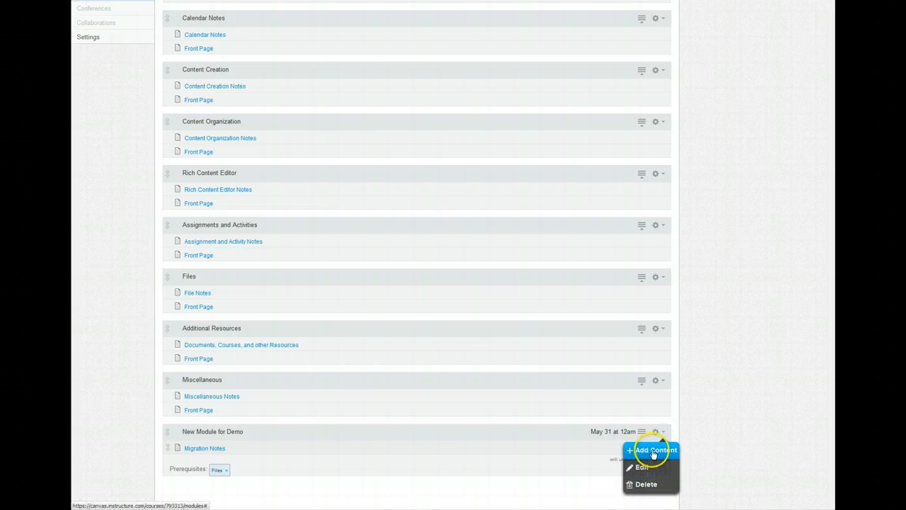
click(651, 450)
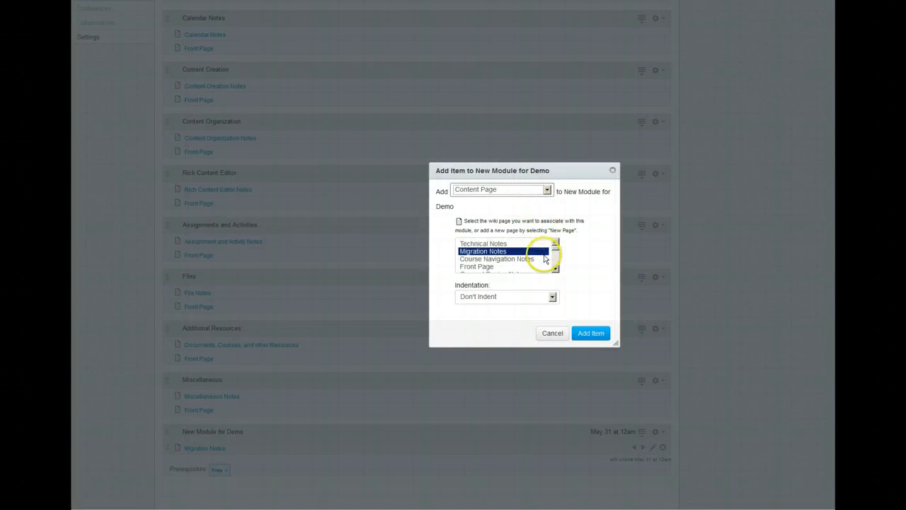
drag(556, 252, 558, 262)
click(492, 269)
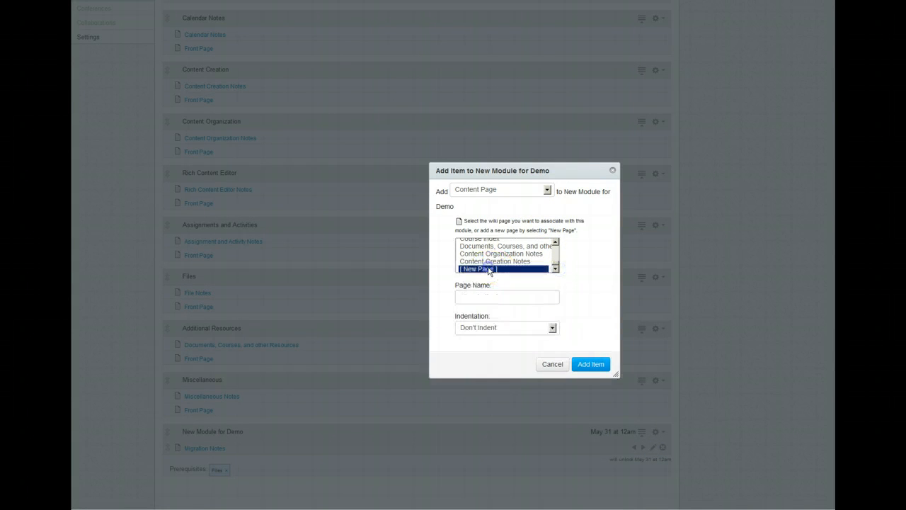
click(591, 364)
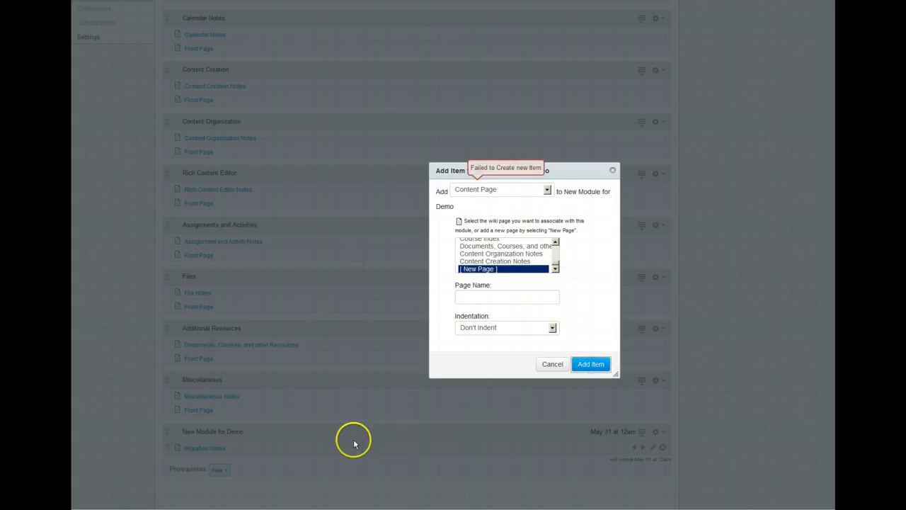
click(472, 299)
text(New)
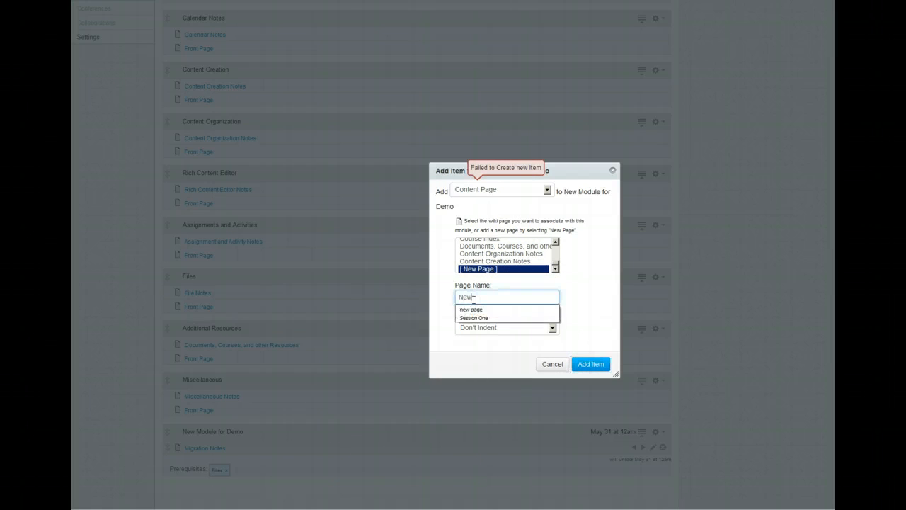
text( Page 2)
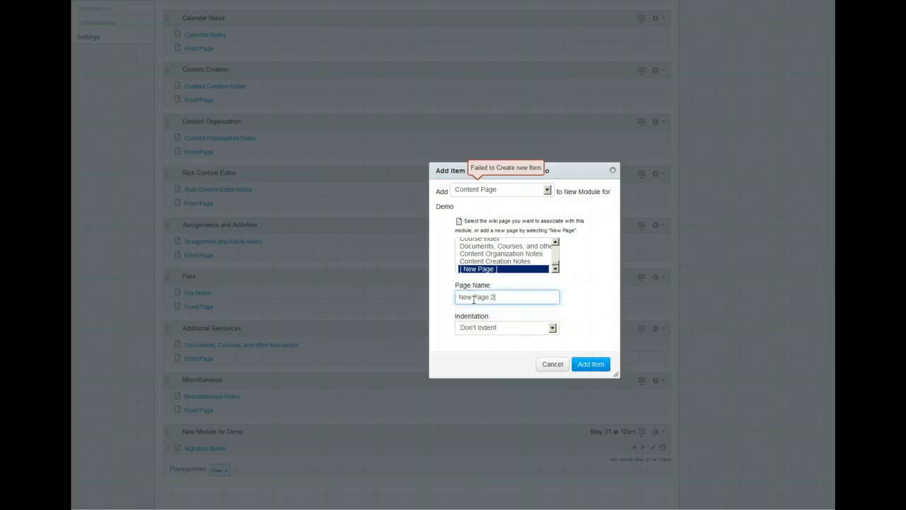
click(580, 371)
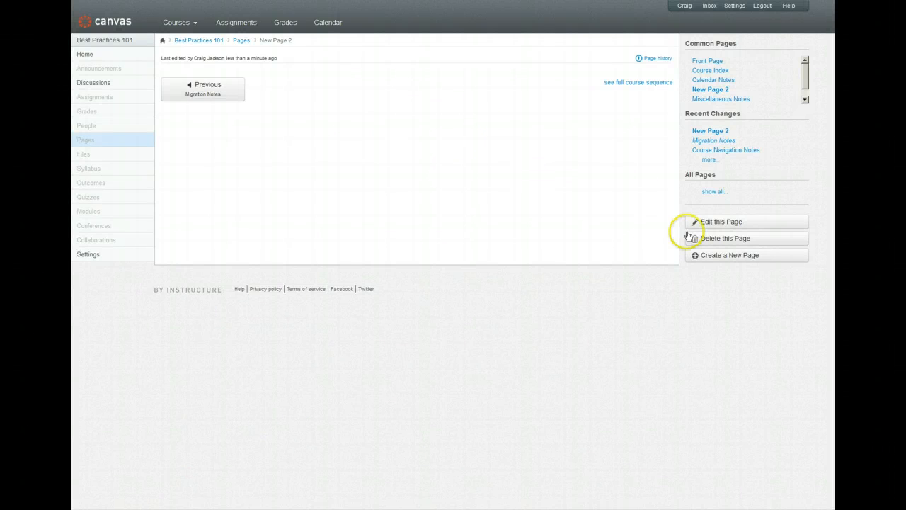
View New Page 2 in its editor, and return to Course Modules to look through the module list.
click(760, 223)
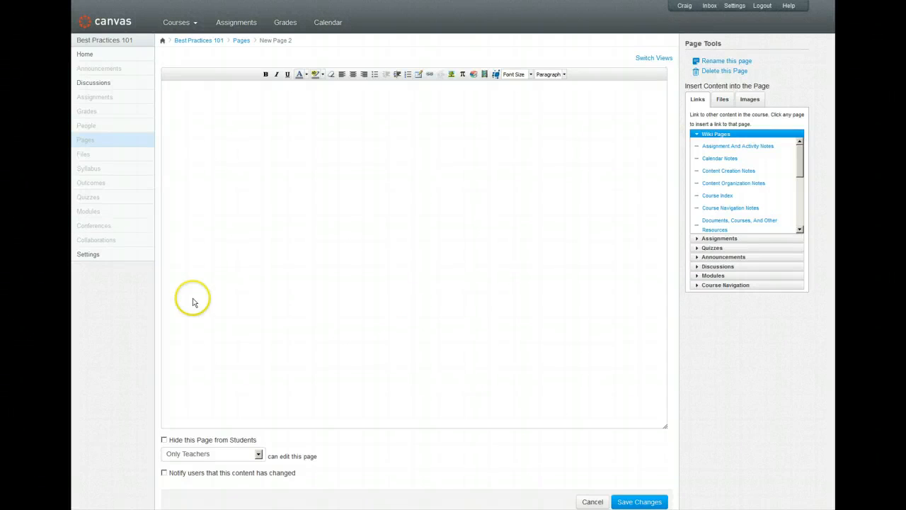
click(94, 213)
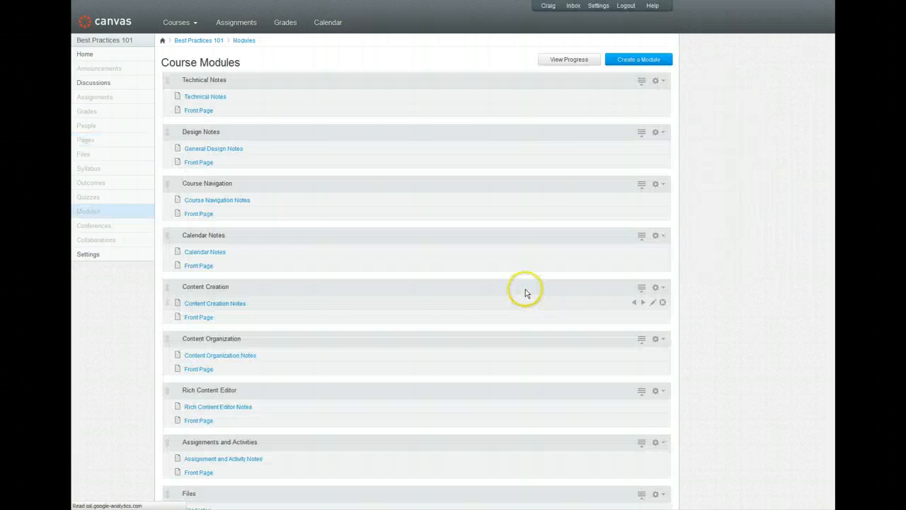
scroll(428, 339, down, 3)
scroll(430, 343, down, 3)
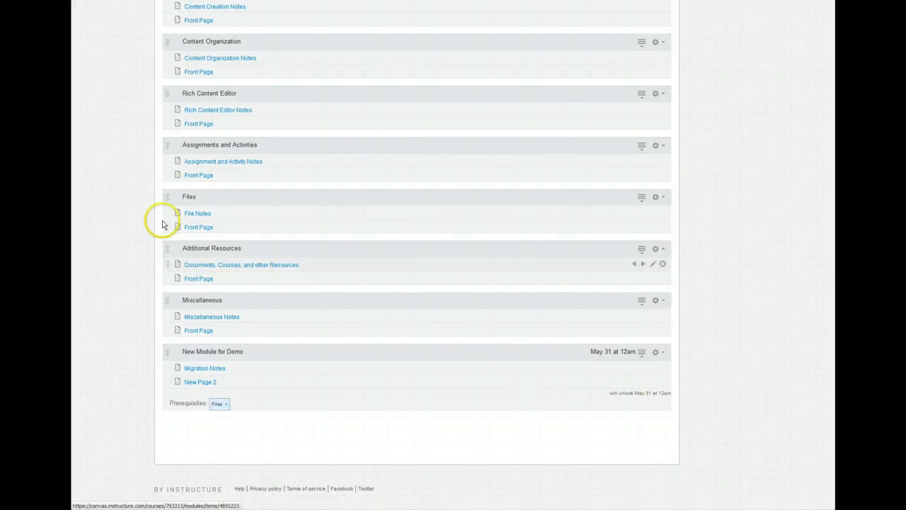
scroll(137, 212, up, 3)
scroll(137, 211, up, 3)
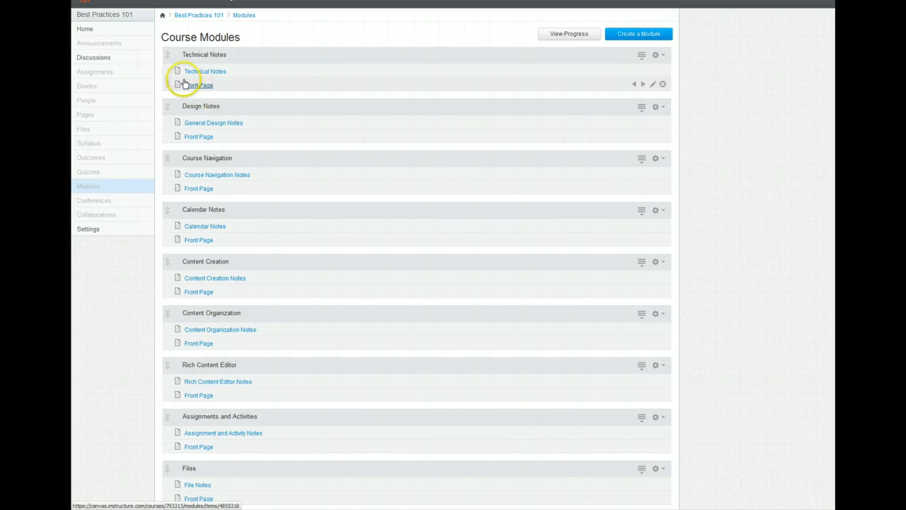
Add a completion requirement to the Technical Notes module that users must view the Technical Notes item, and update the module.
click(204, 71)
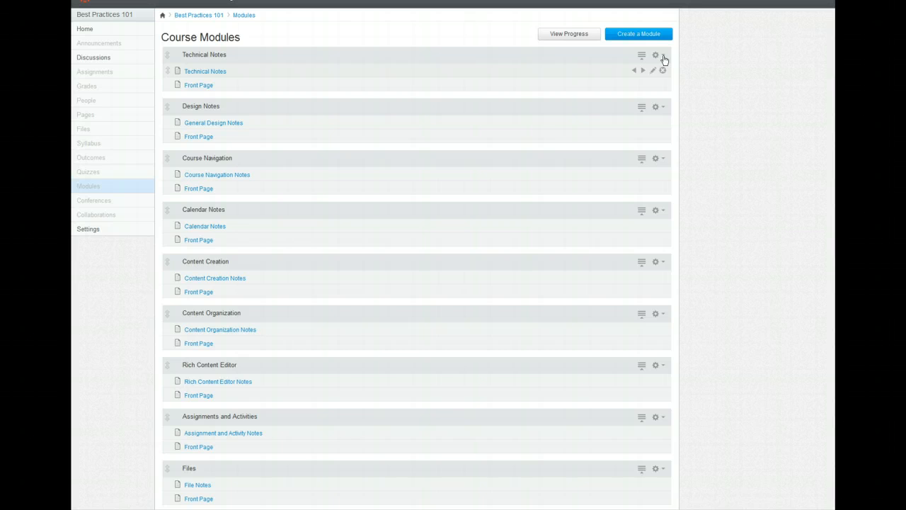
click(664, 57)
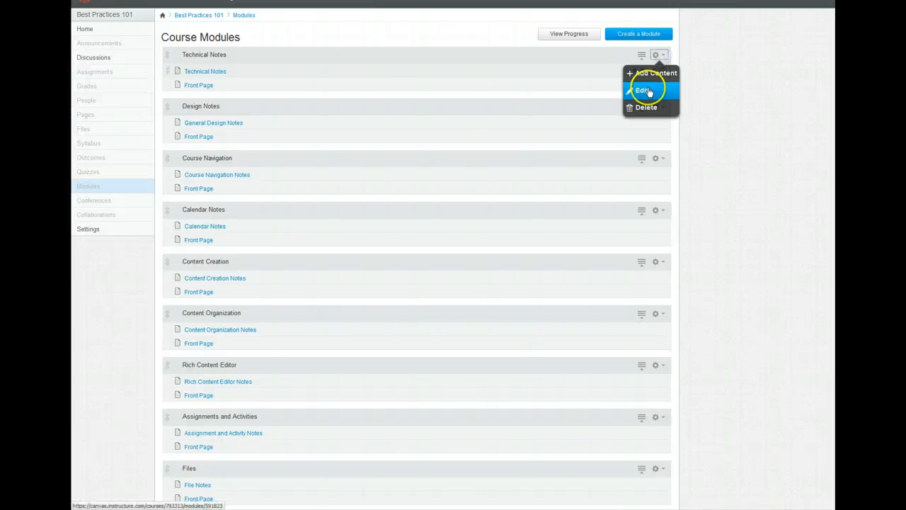
click(648, 89)
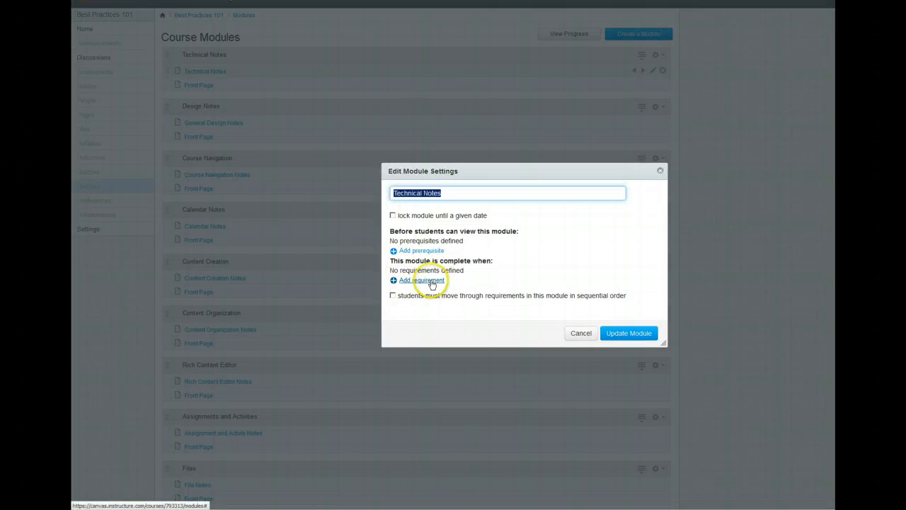
click(429, 280)
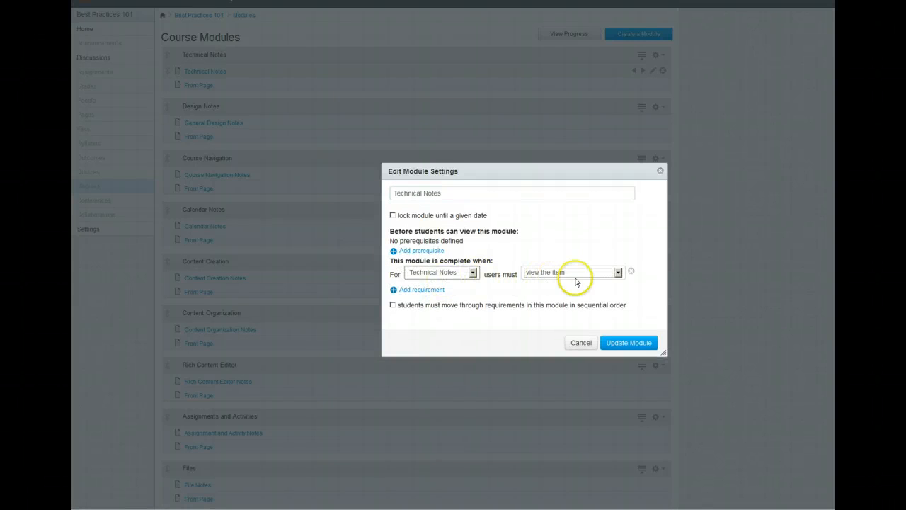
click(619, 273)
click(566, 284)
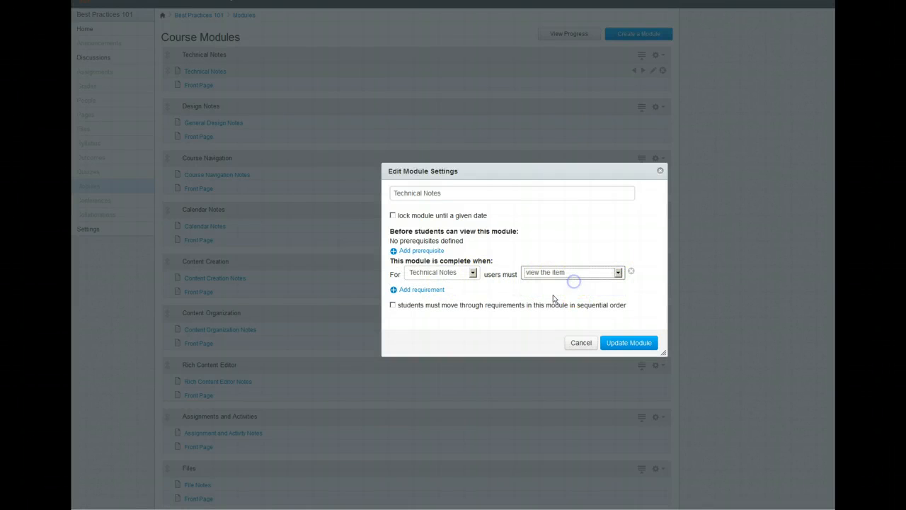
click(646, 343)
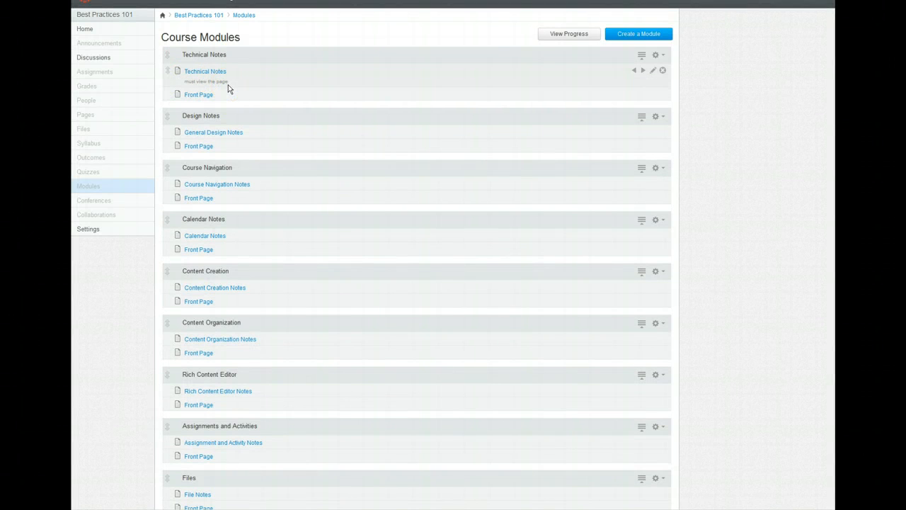
View the course's Web Conferences page and its new conference form, leaving the form without creating a conference.
click(204, 95)
click(100, 203)
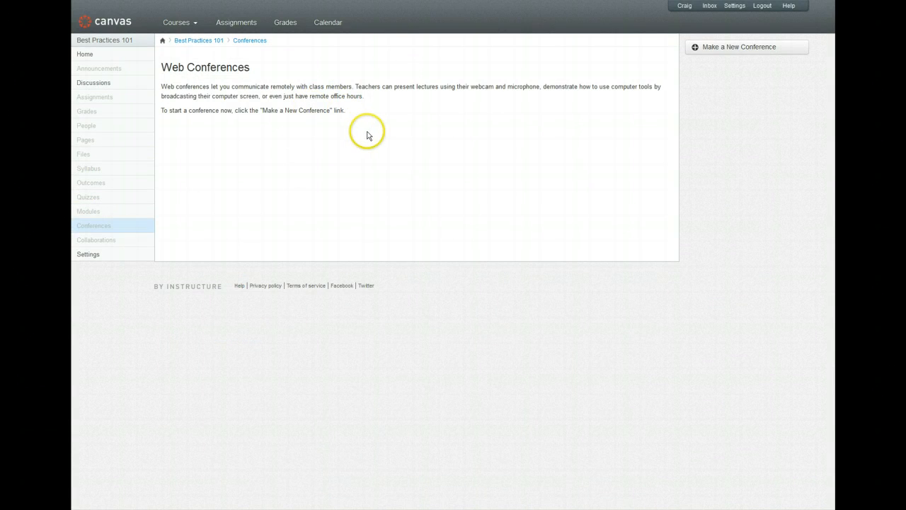
click(755, 45)
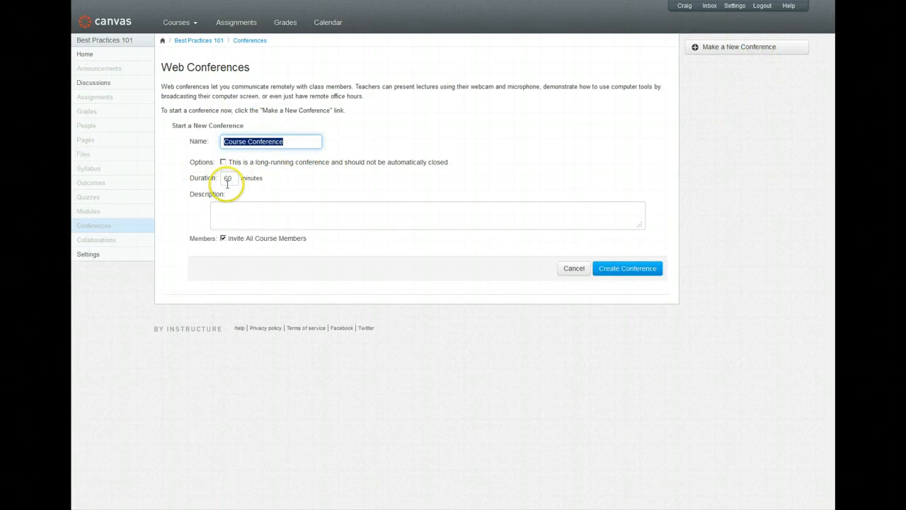
click(223, 238)
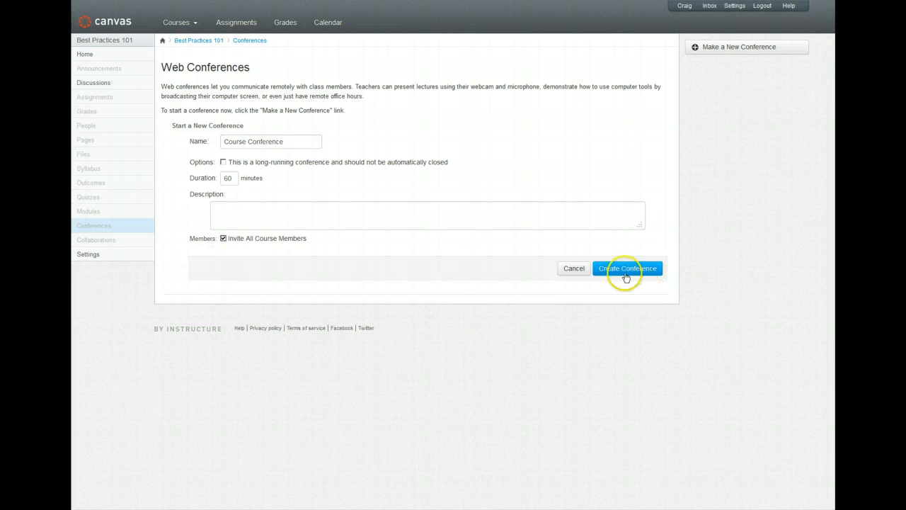
click(575, 270)
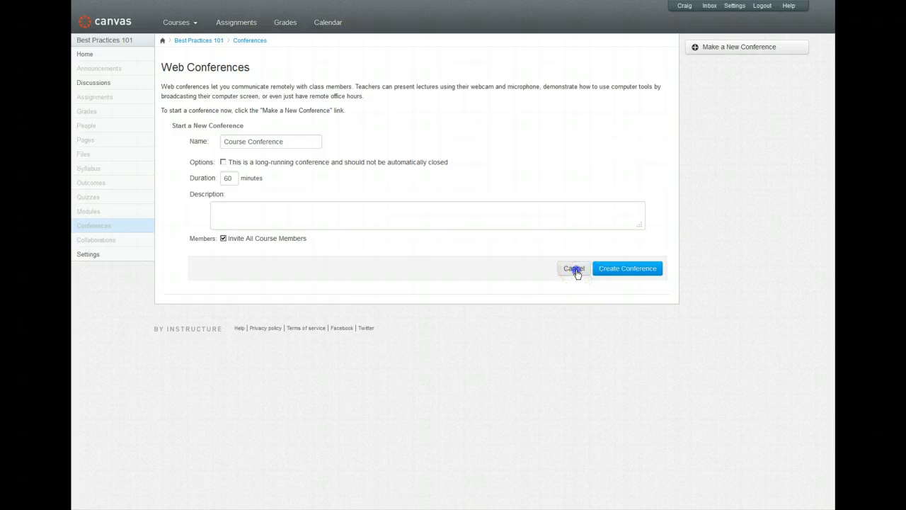
View the Collaborations page with its choice of collaboration tools, and open the course's Settings.
click(97, 242)
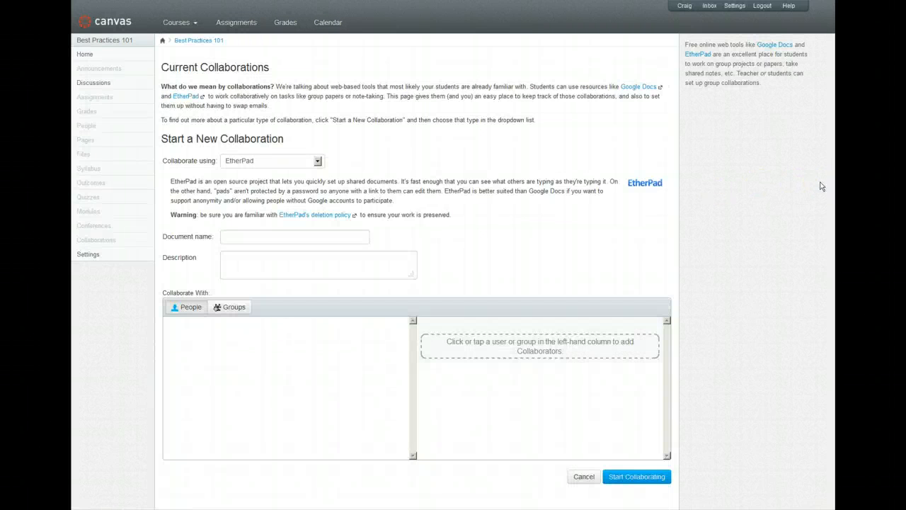
click(318, 161)
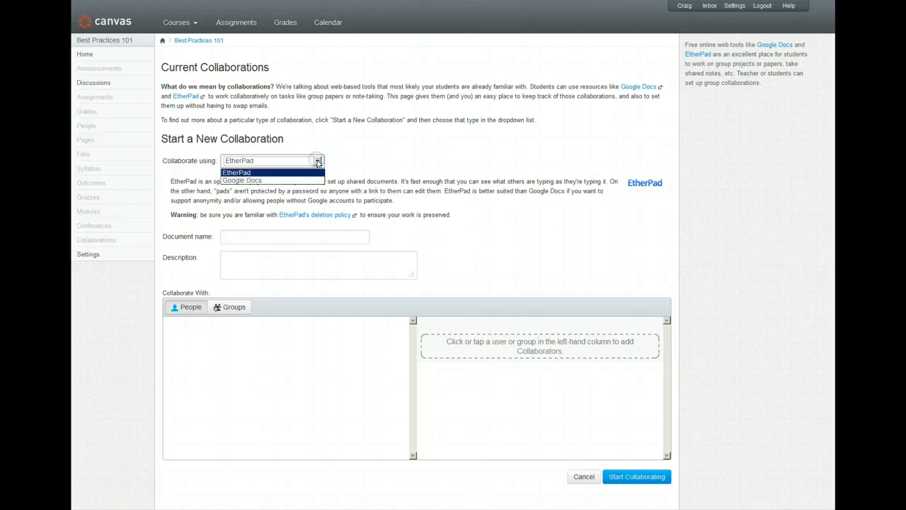
click(397, 152)
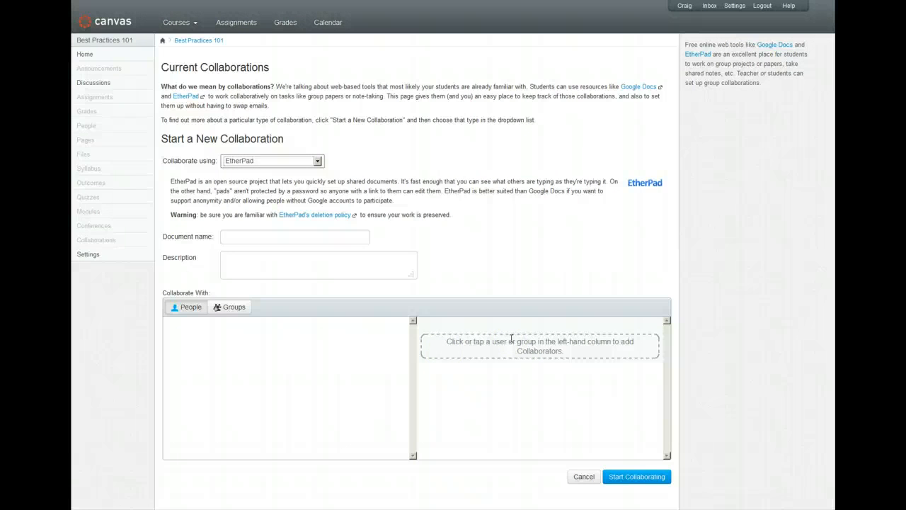
click(90, 261)
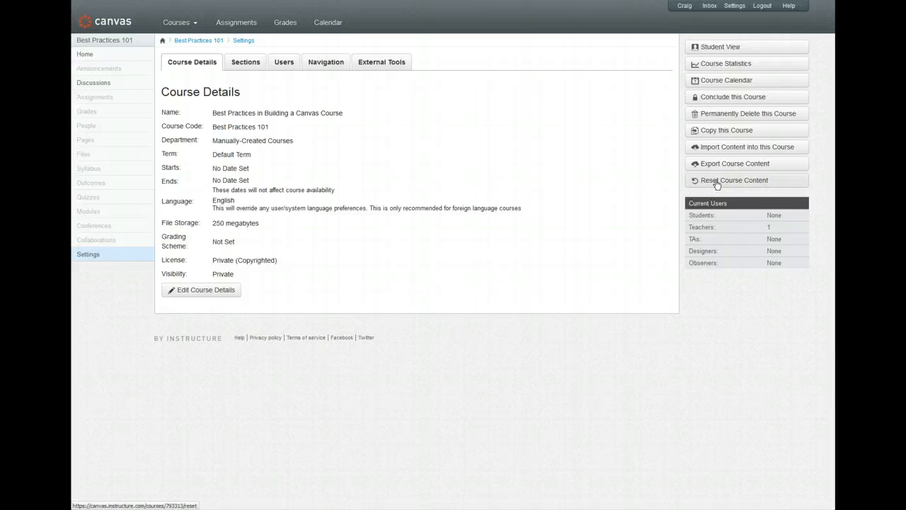
View the course statistics for totals, assignments, students and file storage, and return to the course settings.
click(736, 66)
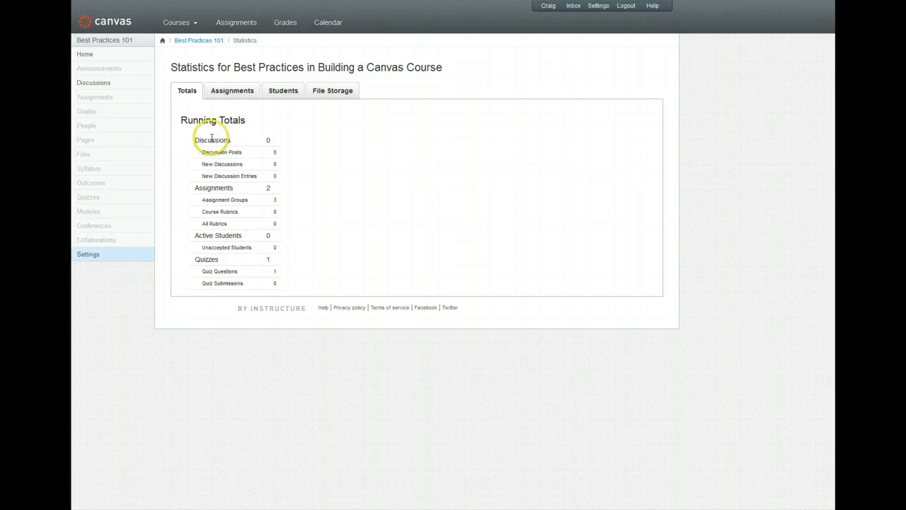
click(233, 98)
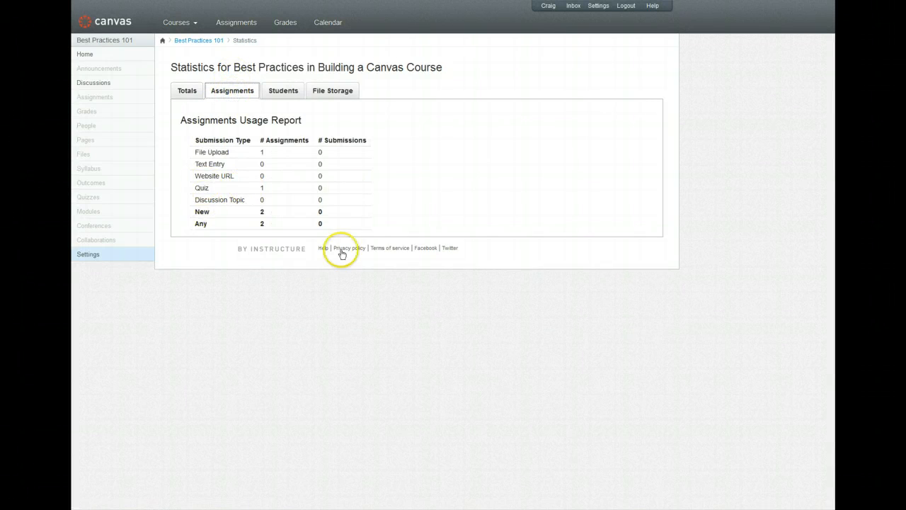
click(284, 91)
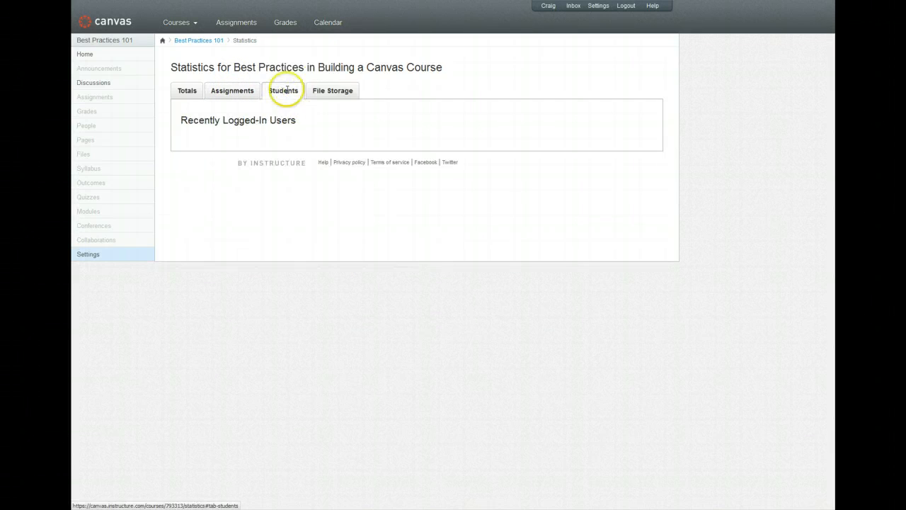
click(348, 92)
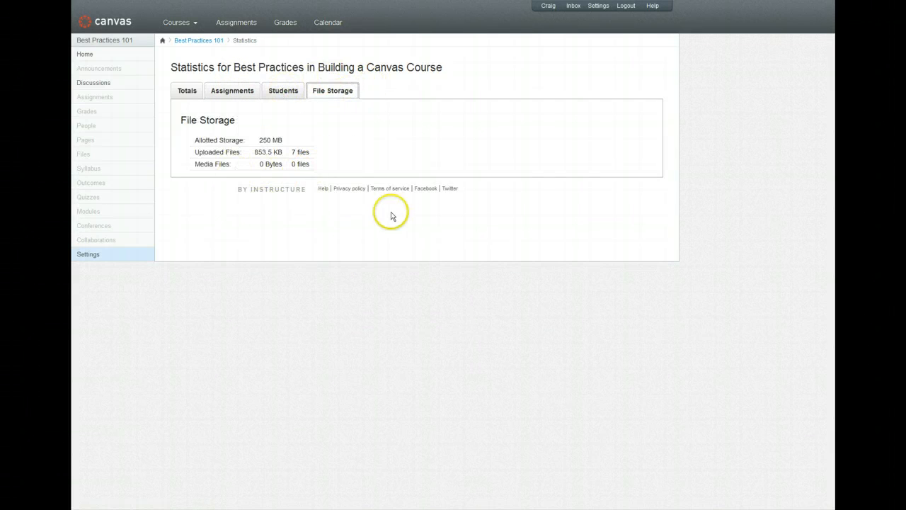
click(104, 255)
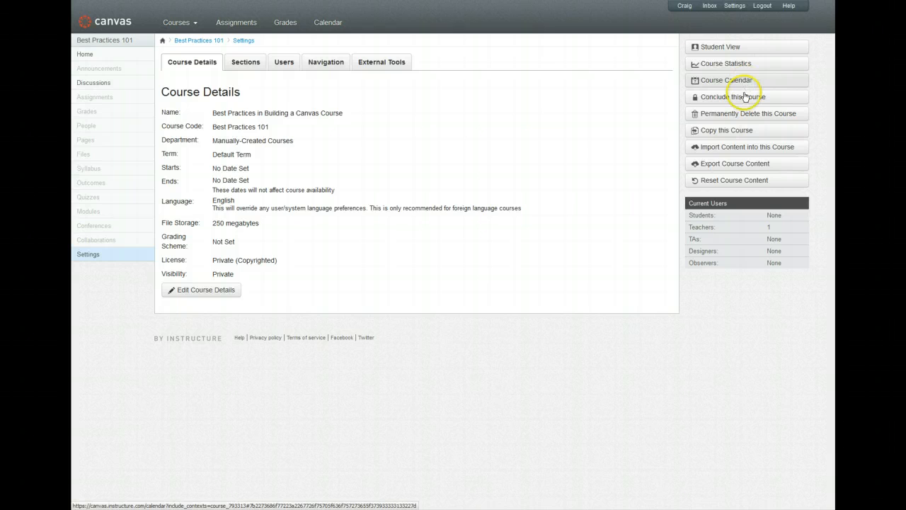
click(746, 102)
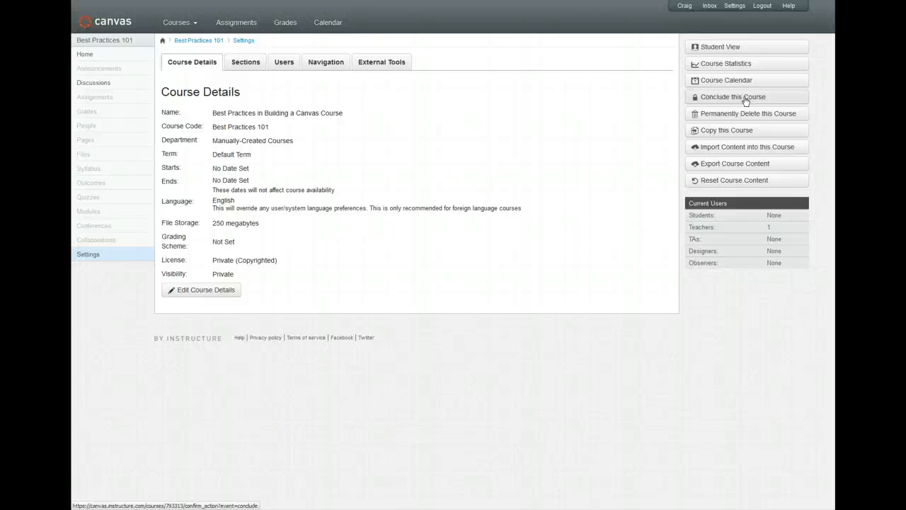
click(750, 118)
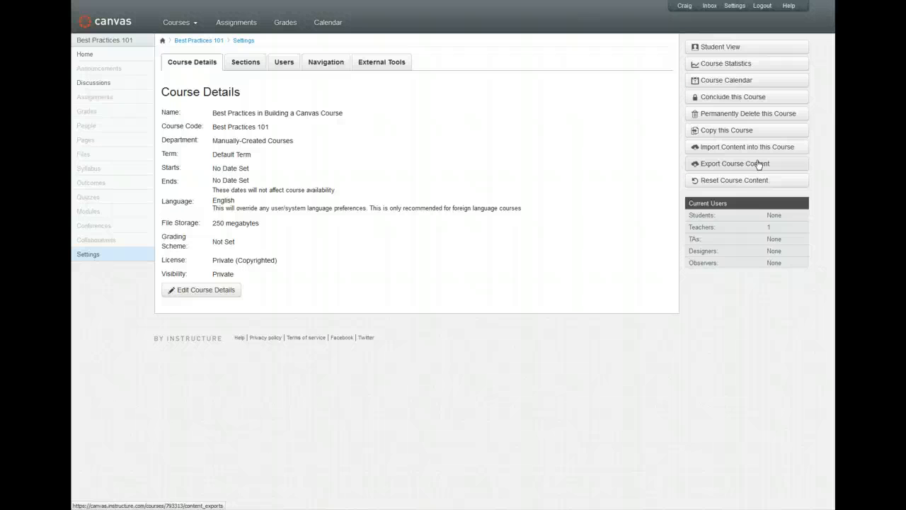
click(752, 182)
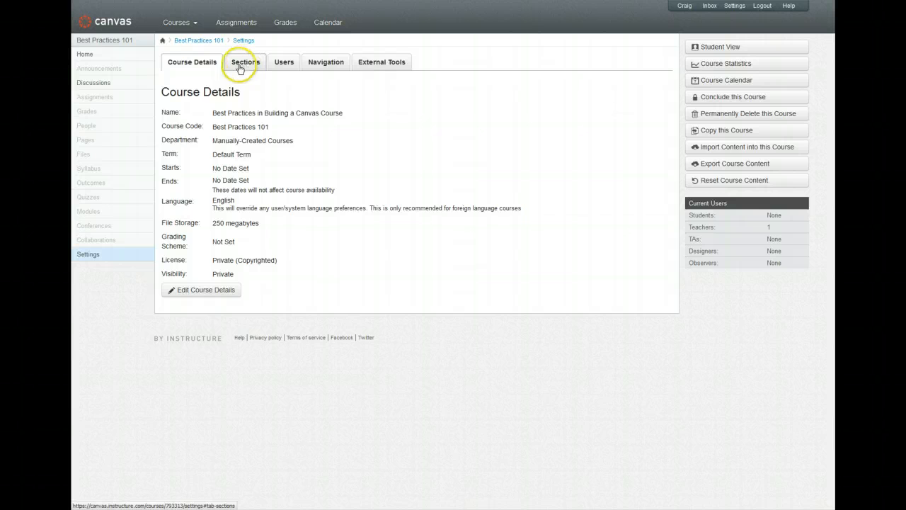
Enable the course grading scheme while editing the course details, view the Grading Schemes page, and return to Settings without updating.
click(201, 290)
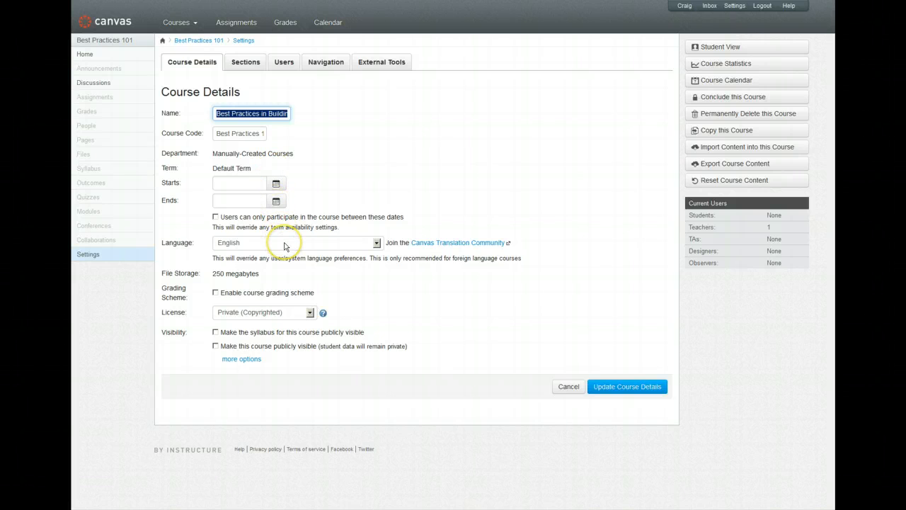
click(240, 295)
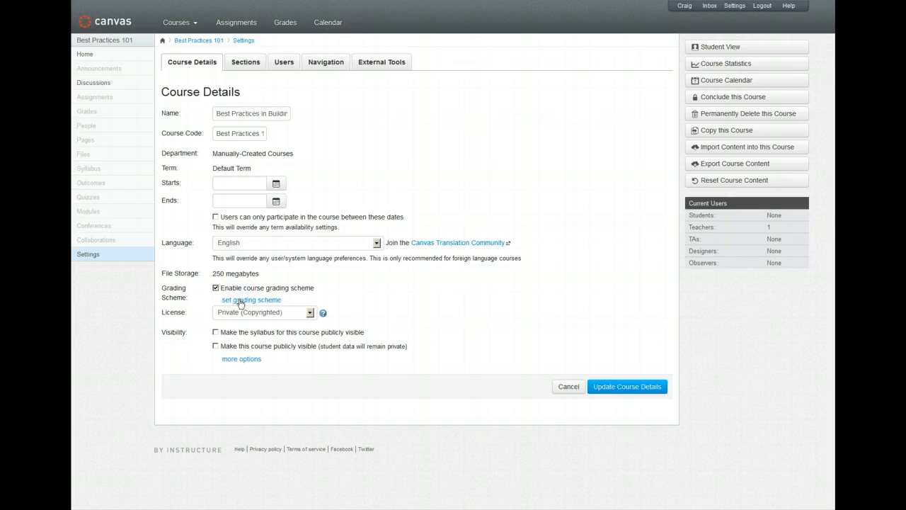
click(246, 301)
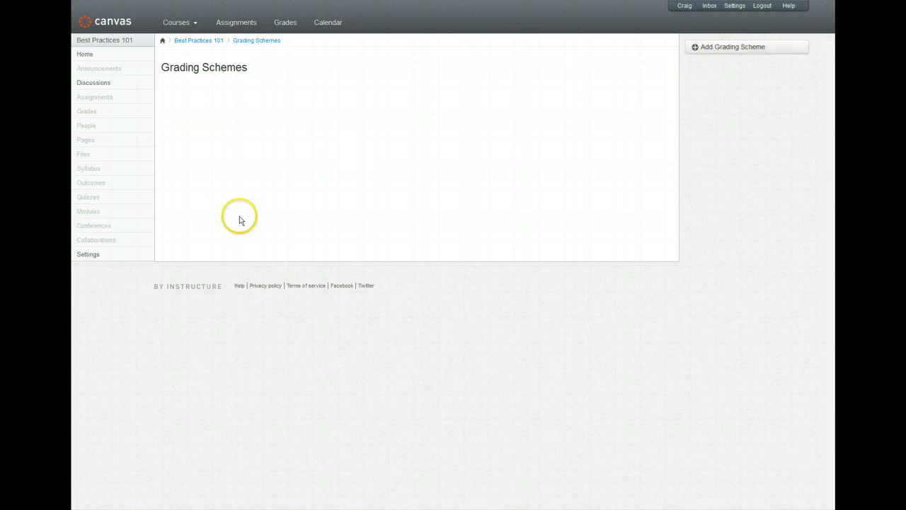
click(98, 259)
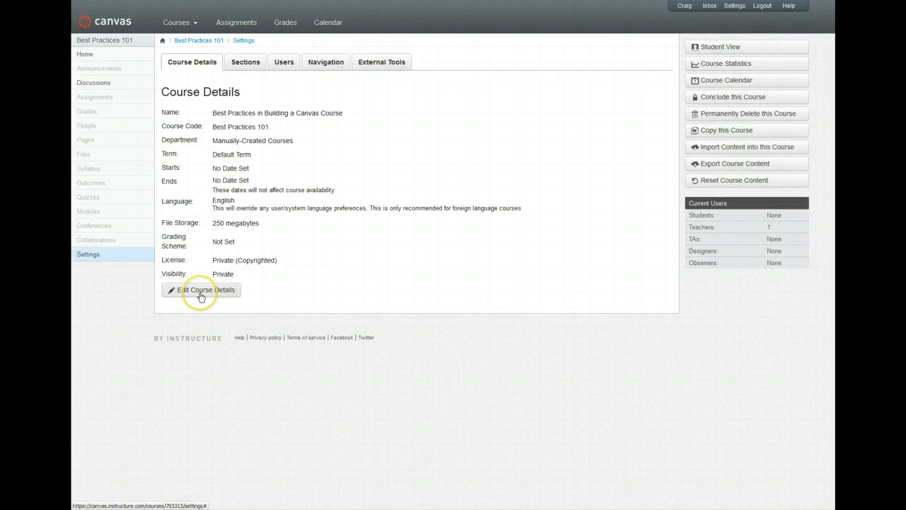
Open the course details for editing again and view the available license choices without changing the license.
click(200, 295)
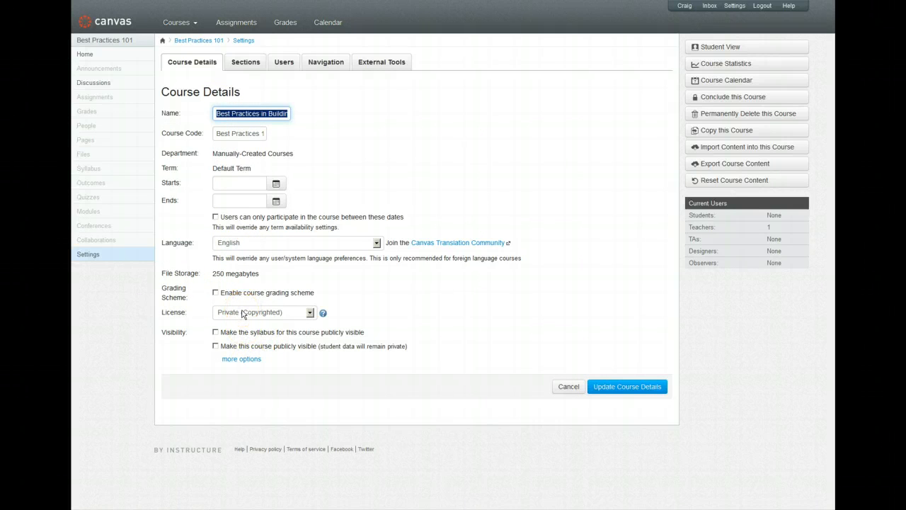
click(242, 314)
click(340, 281)
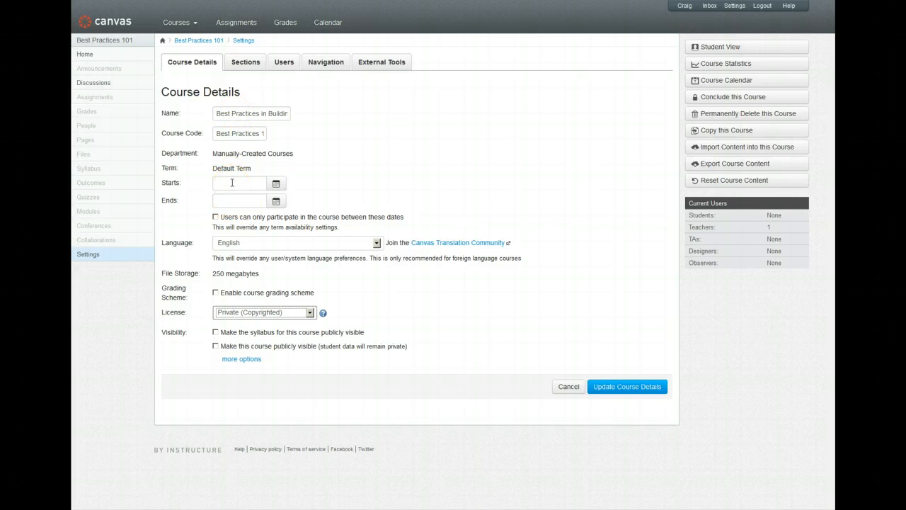
View the course's section and user lists and the settings for reordering or hiding course navigation items.
click(245, 64)
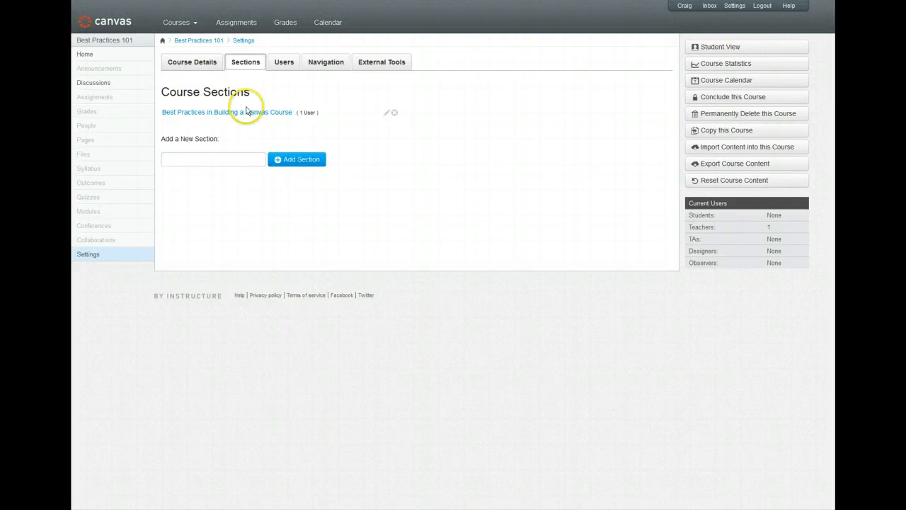
click(283, 64)
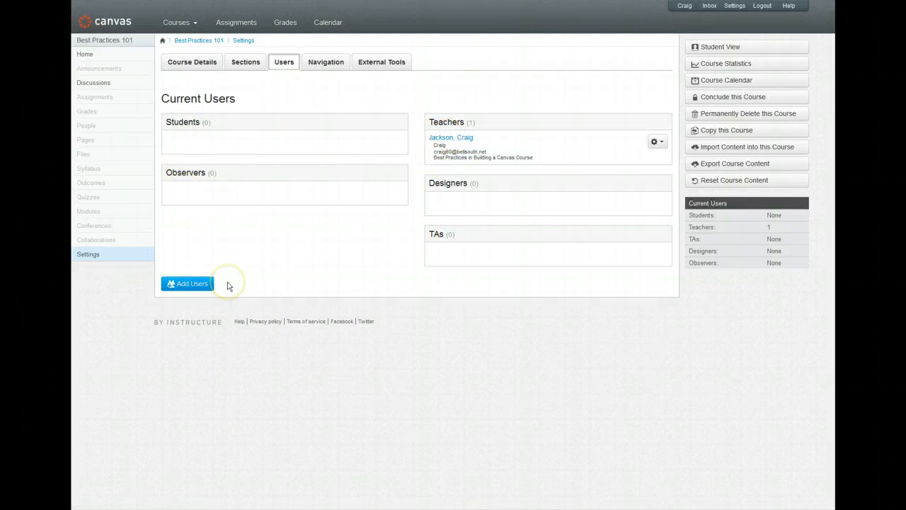
click(320, 64)
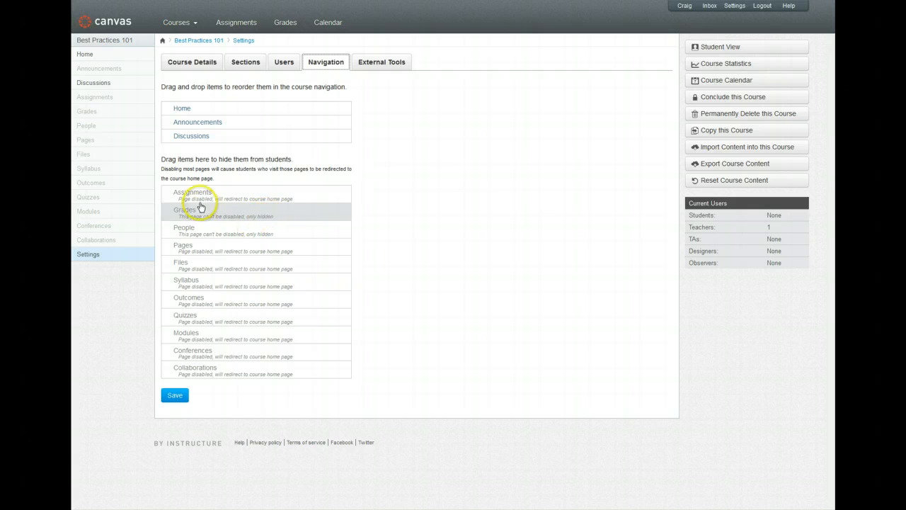
drag(233, 138, 209, 132)
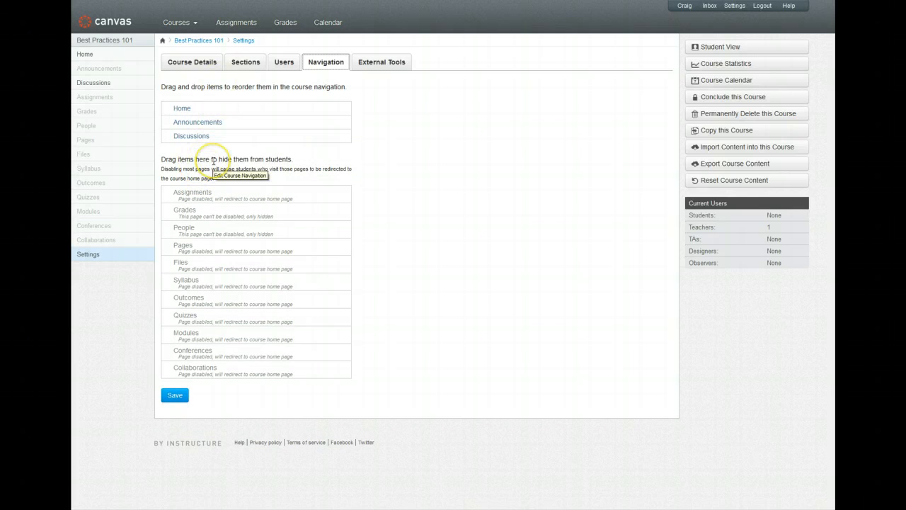
click(174, 396)
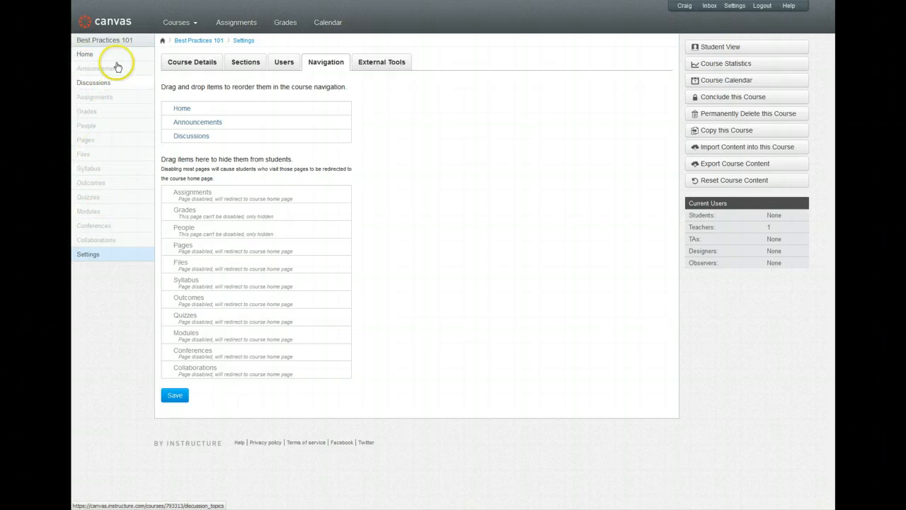
View the course home page in Student View, leave Student View, and return to the course settings.
click(707, 50)
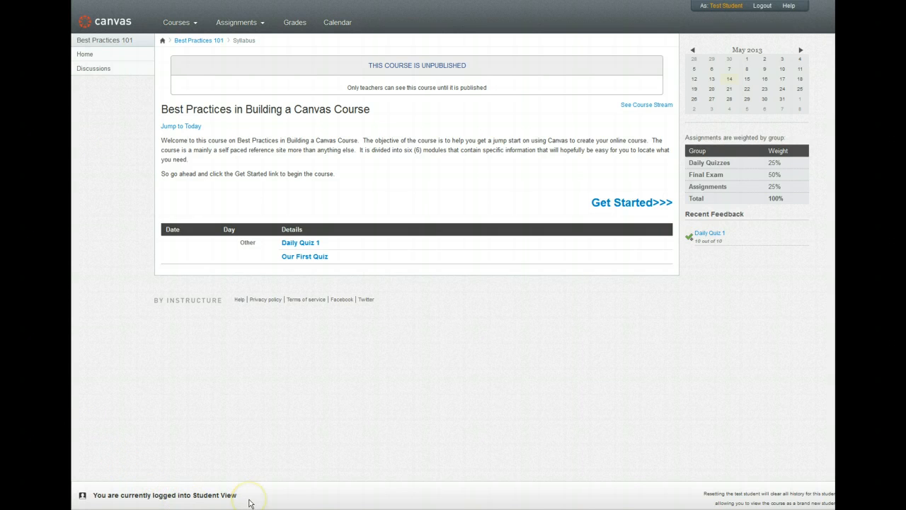
click(878, 498)
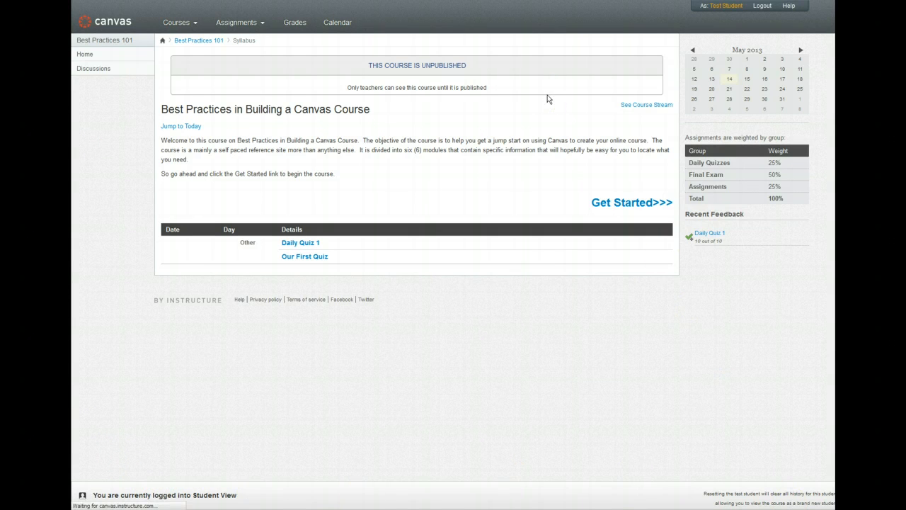
click(93, 259)
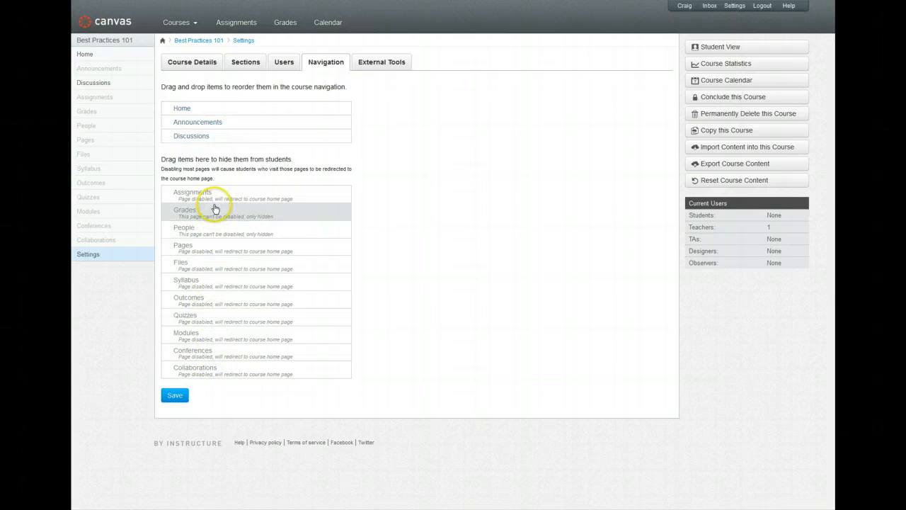
View the course's External Tools settings and the list of courses, and go to the course's home page.
click(386, 63)
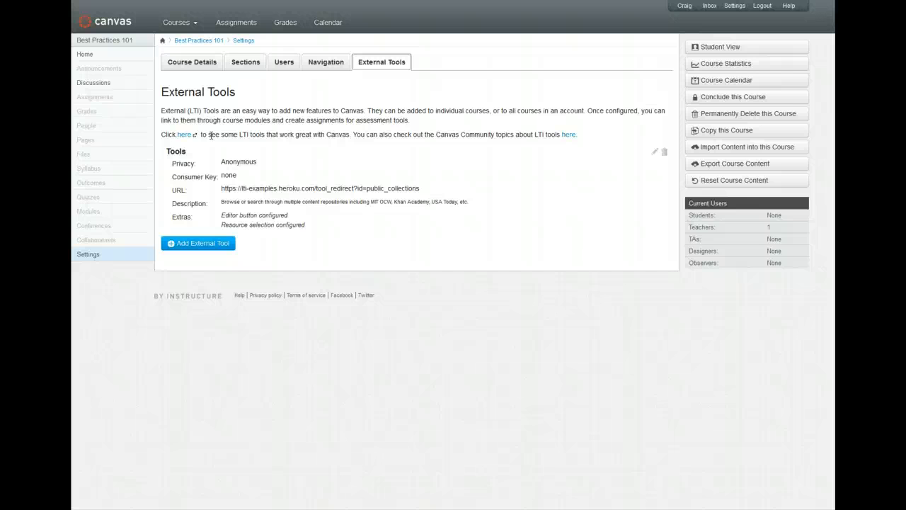
click(176, 22)
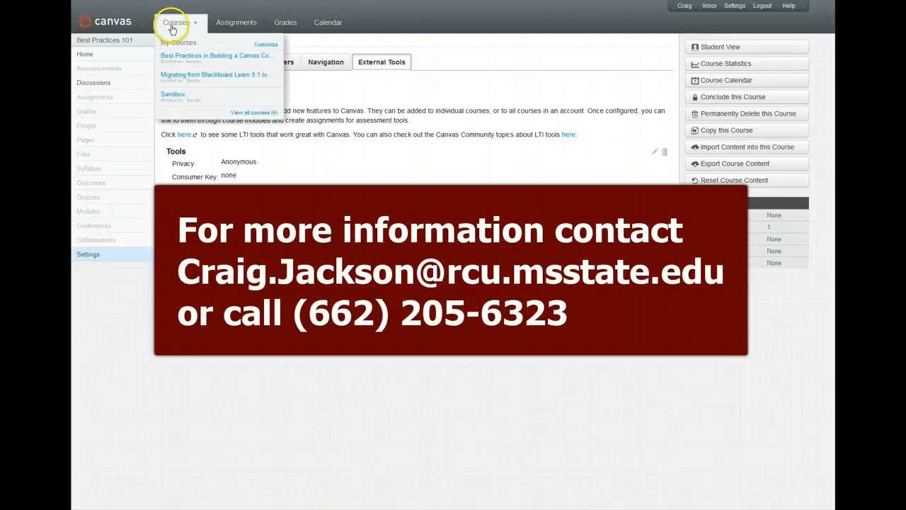
click(80, 61)
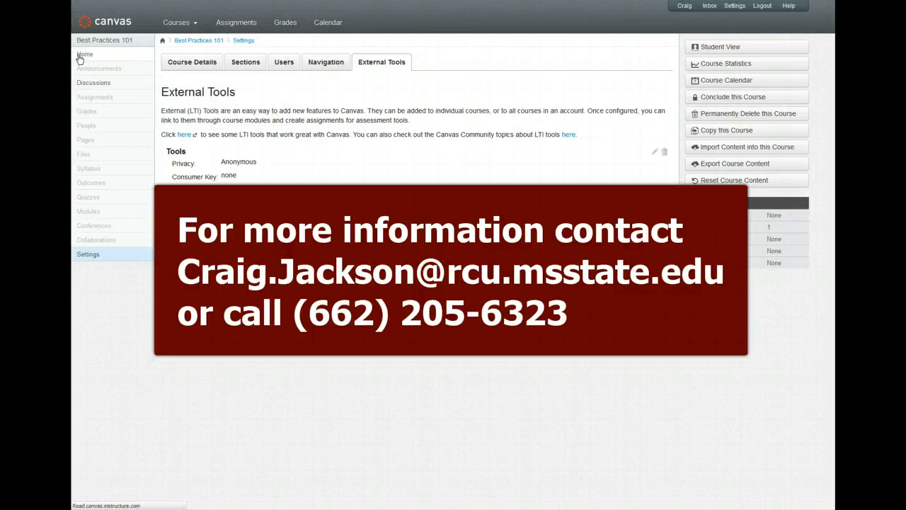